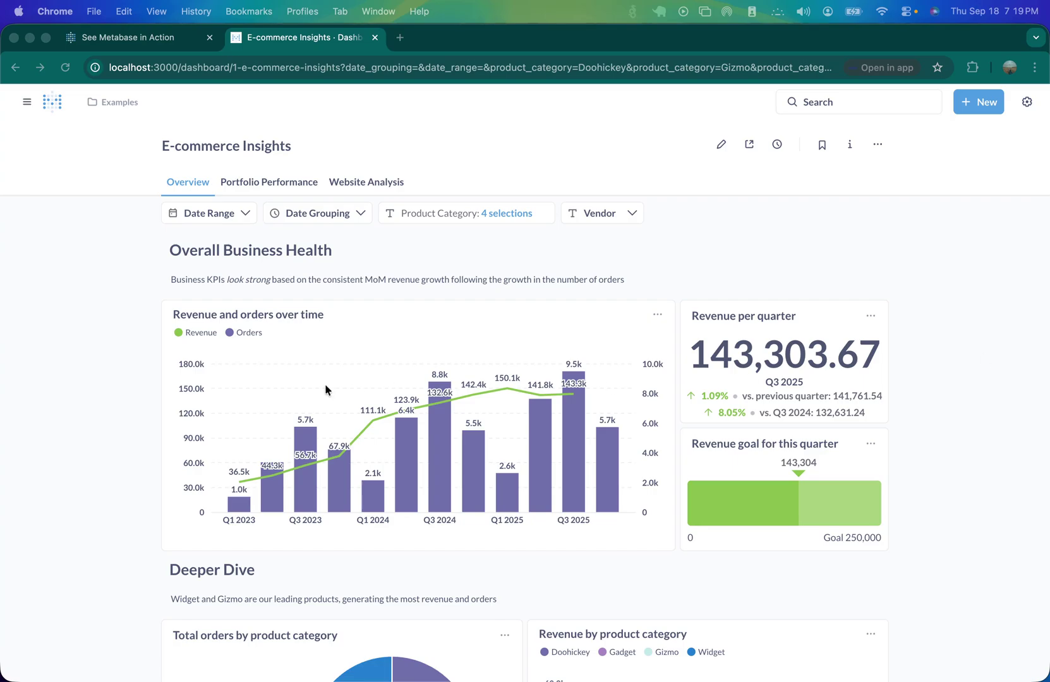
- Scroll the E-commerce Insights dashboard briefly, then return to the Metabase home page
{"action": "scroll", "coordinate": [363, 392], "scroll_direction": "down", "scroll_amount": 3}
{"action": "scroll", "coordinate": [365, 390], "scroll_direction": "up", "scroll_amount": 3}
{"action": "scroll", "coordinate": [274, 431], "scroll_direction": "down", "scroll_amount": 2}
{"action": "scroll", "coordinate": [204, 287], "scroll_direction": "up", "scroll_amount": 2}
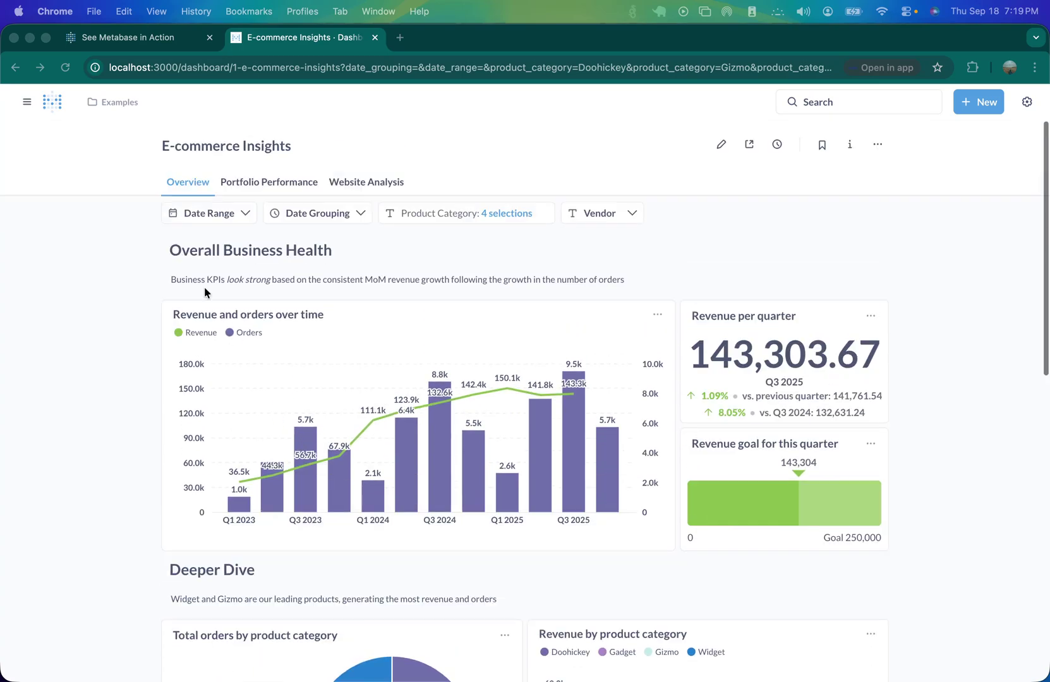
{"action": "left_click", "coordinate": [59, 109]}
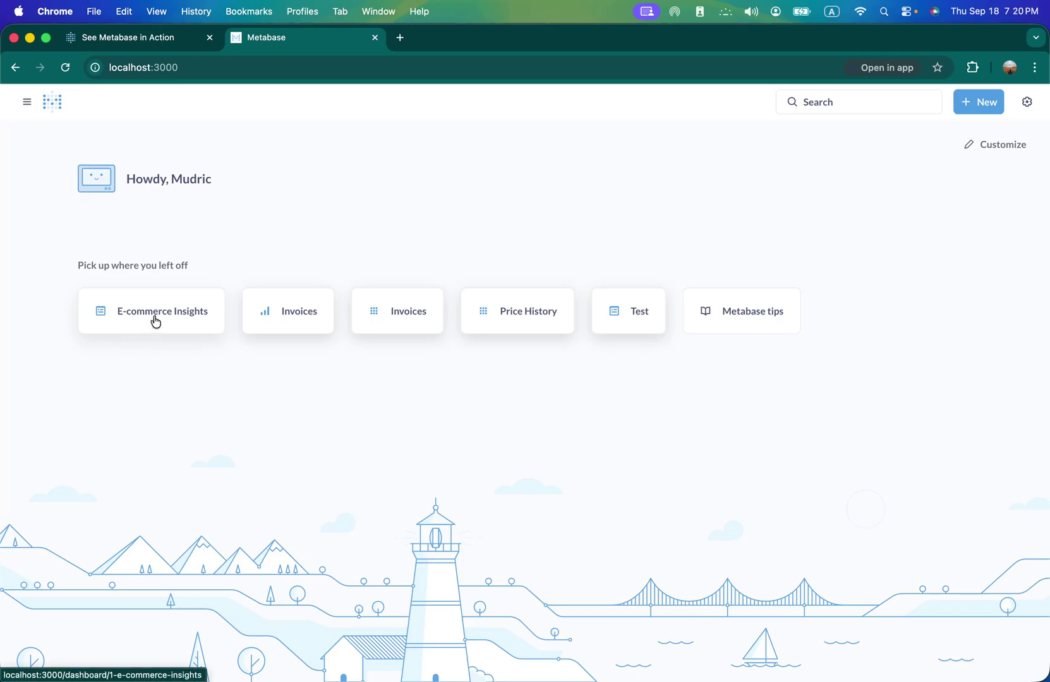
- Open E-commerce Insights, scroll through its charts and orders-by-source table, then back to the top
{"action": "left_click", "coordinate": [154, 321]}
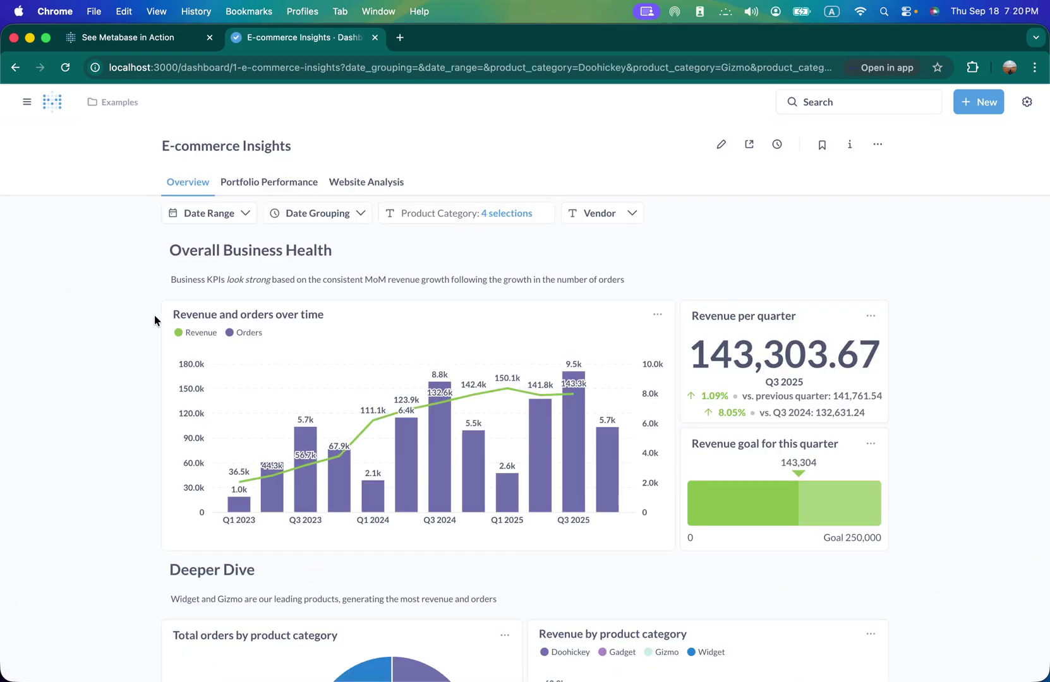
{"action": "scroll", "coordinate": [418, 403], "scroll_direction": "down", "scroll_amount": 3}
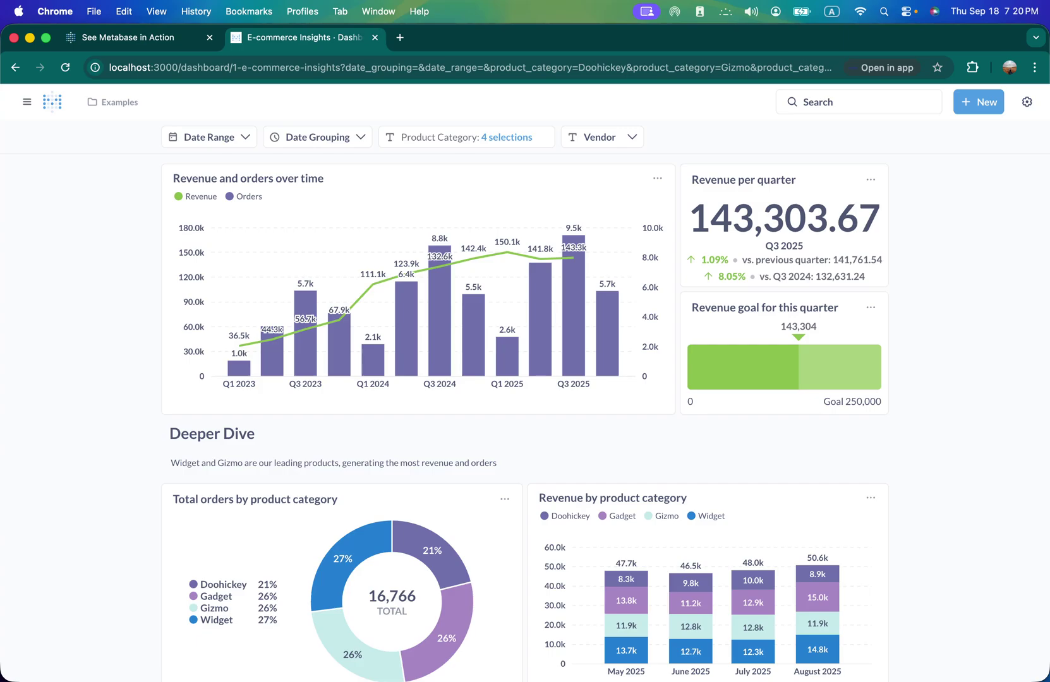
{"action": "scroll", "coordinate": [369, 413], "scroll_direction": "down", "scroll_amount": 3}
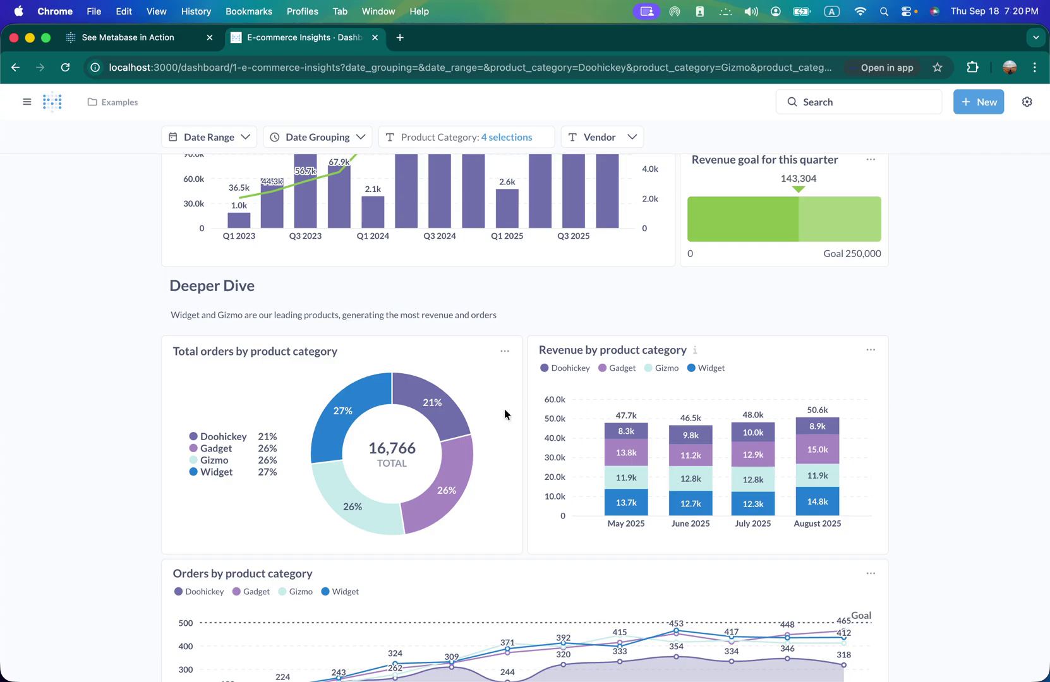
{"action": "scroll", "coordinate": [453, 413], "scroll_direction": "down", "scroll_amount": 5}
{"action": "scroll", "coordinate": [452, 413], "scroll_direction": "down", "scroll_amount": 3}
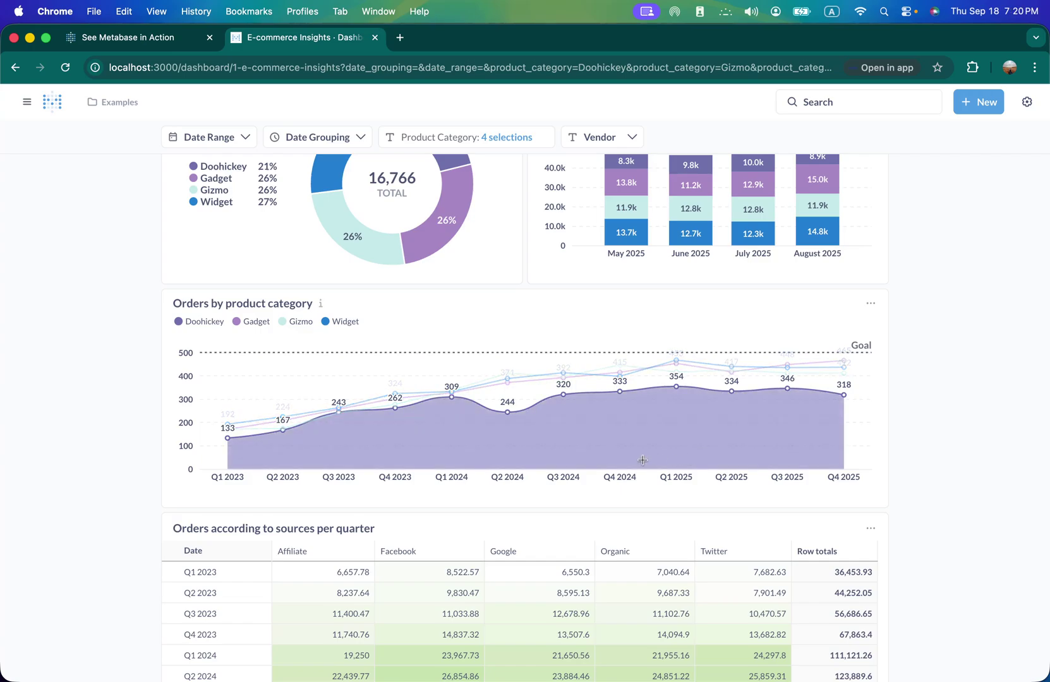
{"action": "scroll", "coordinate": [536, 412], "scroll_direction": "up", "scroll_amount": 8}
{"action": "scroll", "coordinate": [535, 413], "scroll_direction": "up", "scroll_amount": 8}
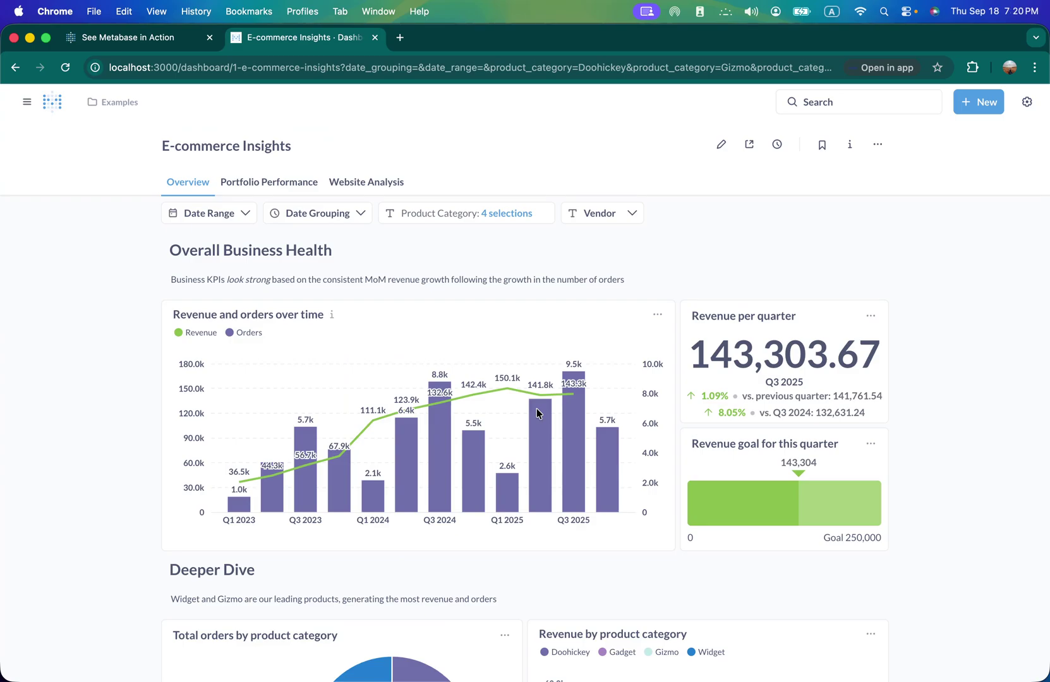
- From the demo tab, reach the Metabase website and view the Business Intelligence pricing plans
{"action": "left_click", "coordinate": [108, 39]}
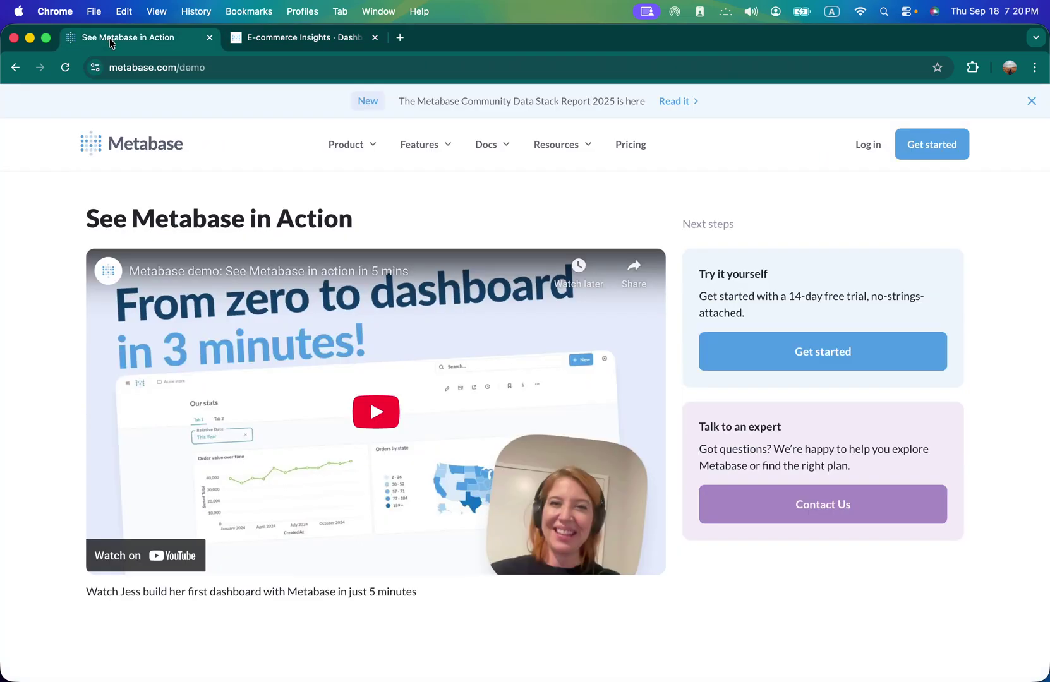
{"action": "left_click", "coordinate": [104, 136]}
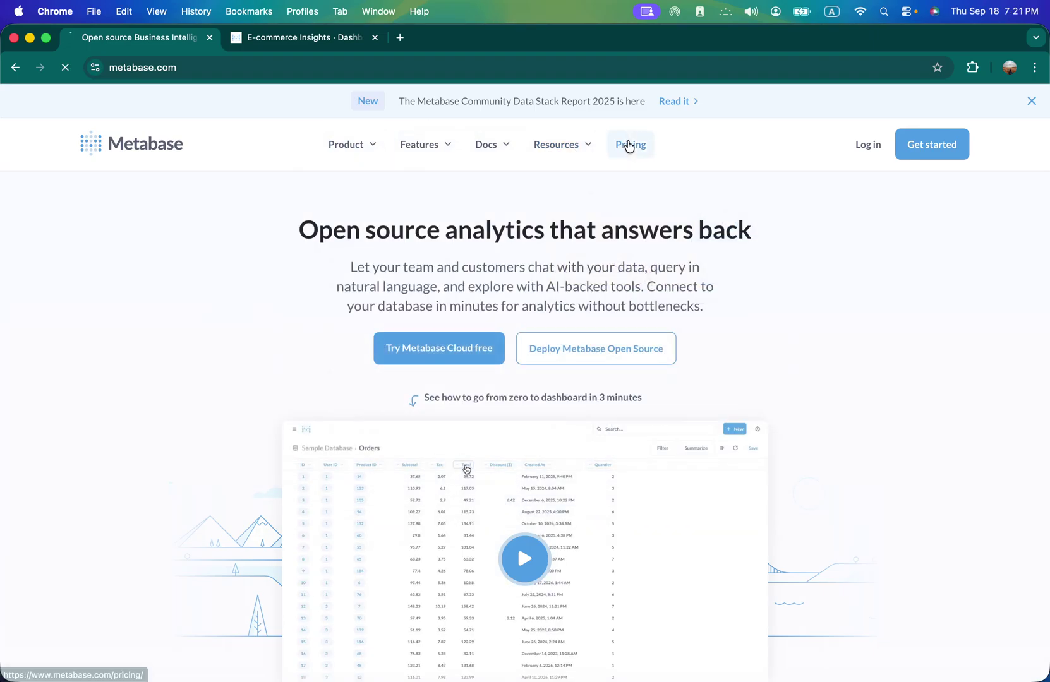
{"action": "left_click", "coordinate": [628, 145]}
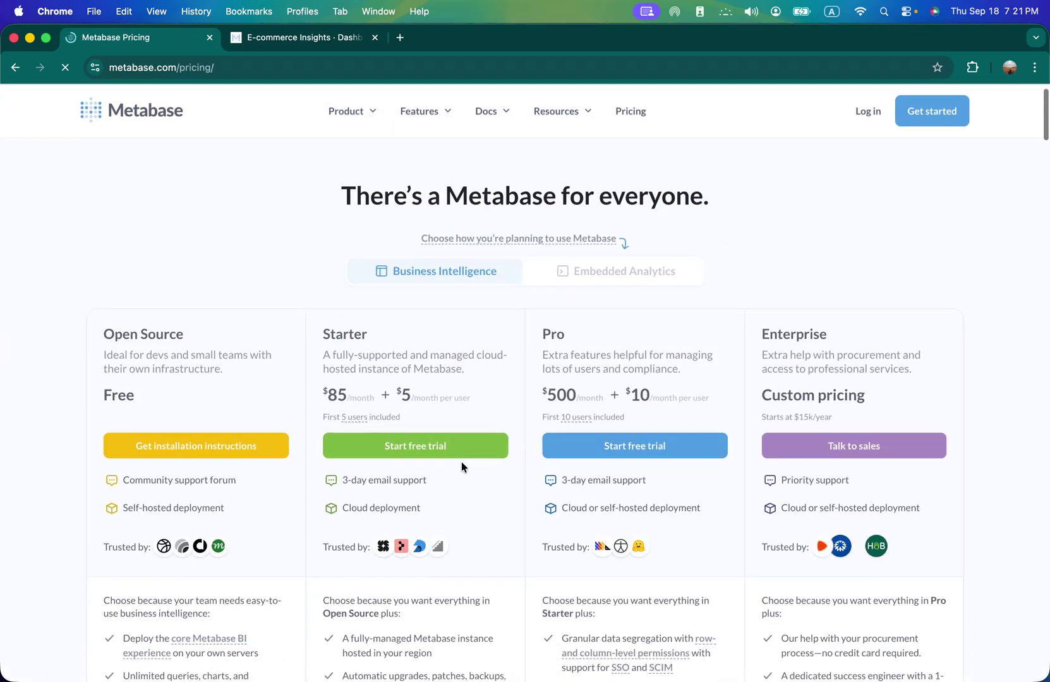
{"action": "scroll", "coordinate": [461, 461], "scroll_direction": "down", "scroll_amount": 2}
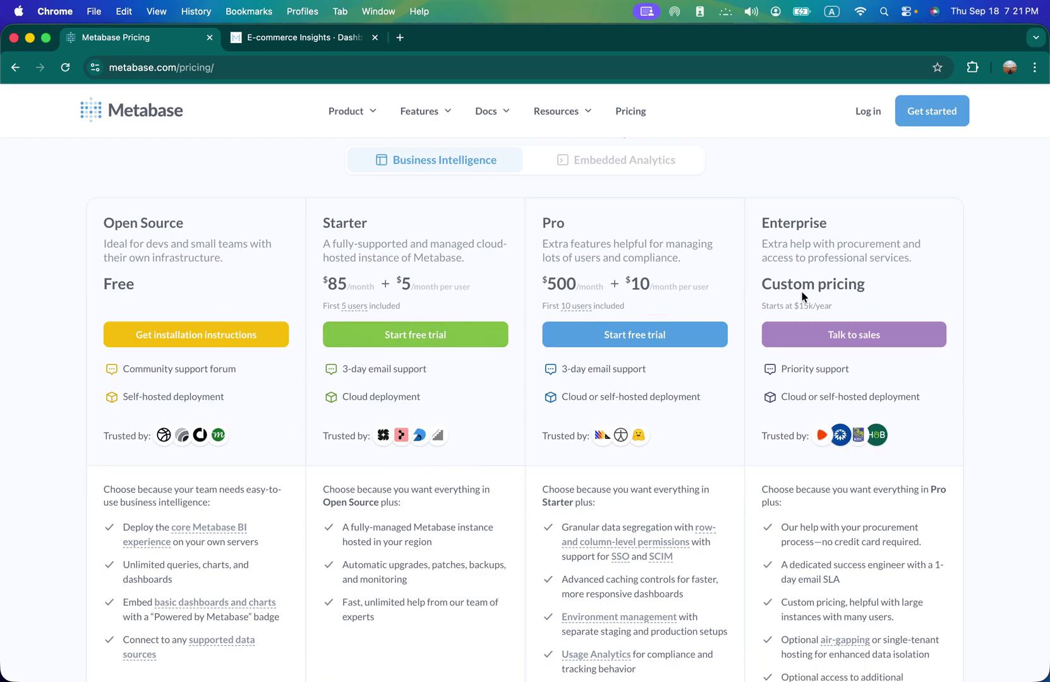
{"action": "scroll", "coordinate": [662, 329], "scroll_direction": "up", "scroll_amount": 3}
- Review the Embedded Analytics pricing plans, then return to the Metabase homepage
{"action": "left_click", "coordinate": [647, 325]}
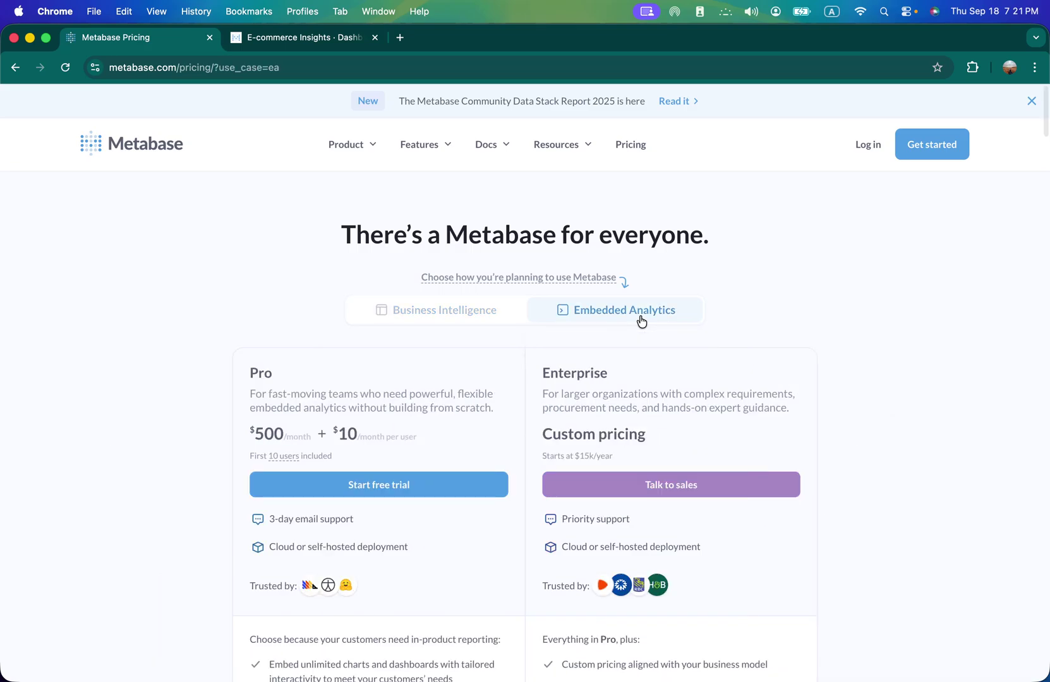
{"action": "scroll", "coordinate": [349, 425], "scroll_direction": "down", "scroll_amount": 1}
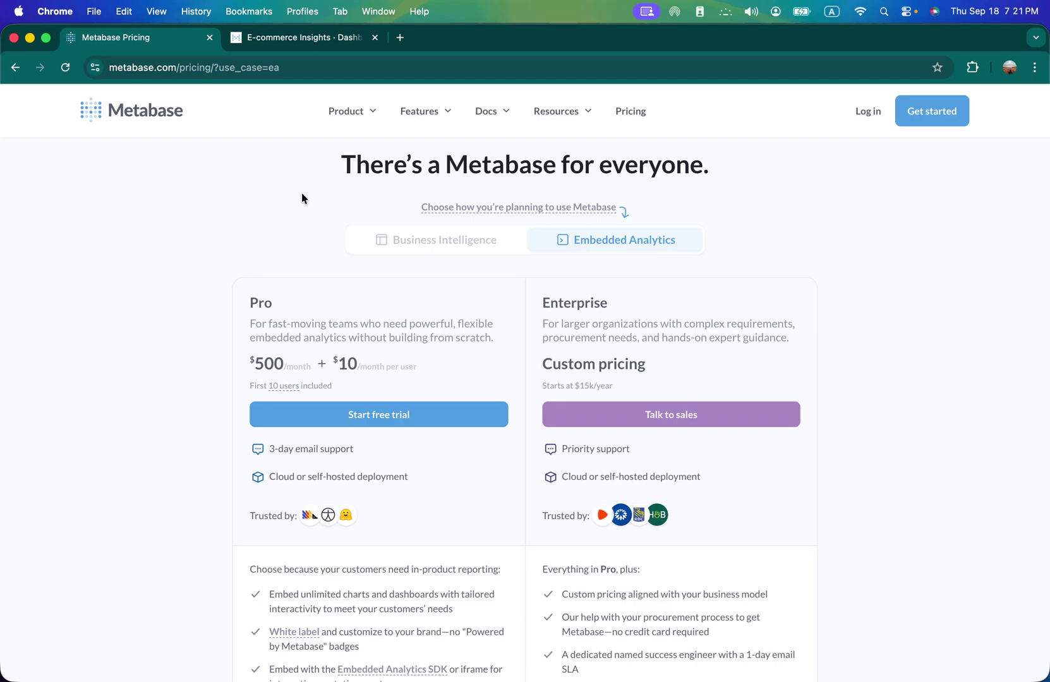
{"action": "left_click", "coordinate": [145, 122]}
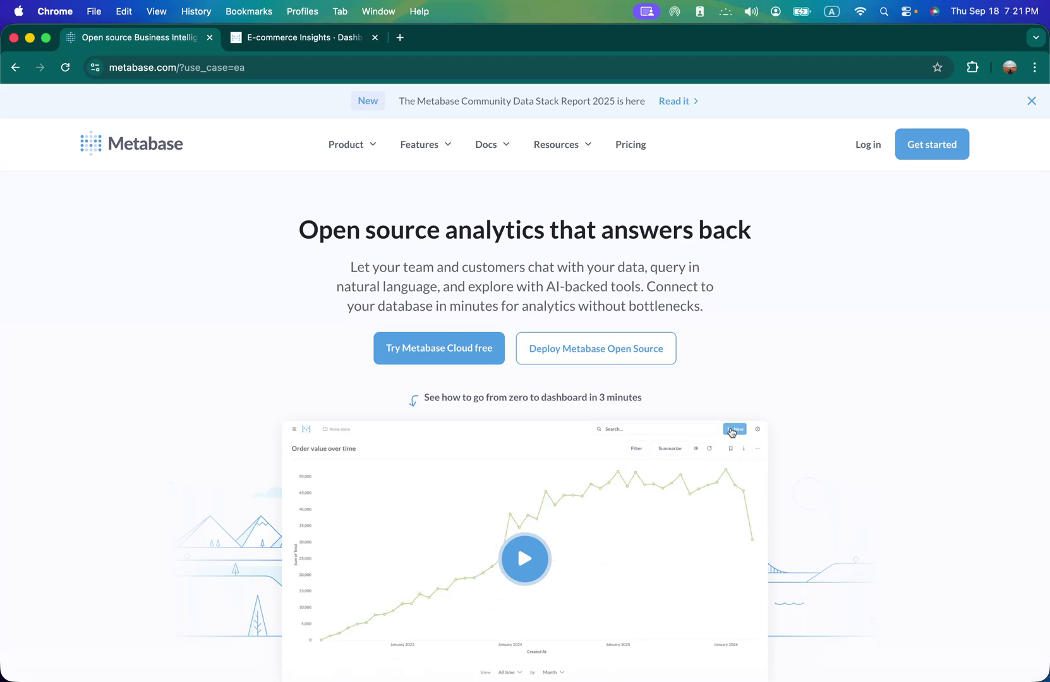
{"action": "scroll", "coordinate": [591, 293], "scroll_direction": "down", "scroll_amount": 1}
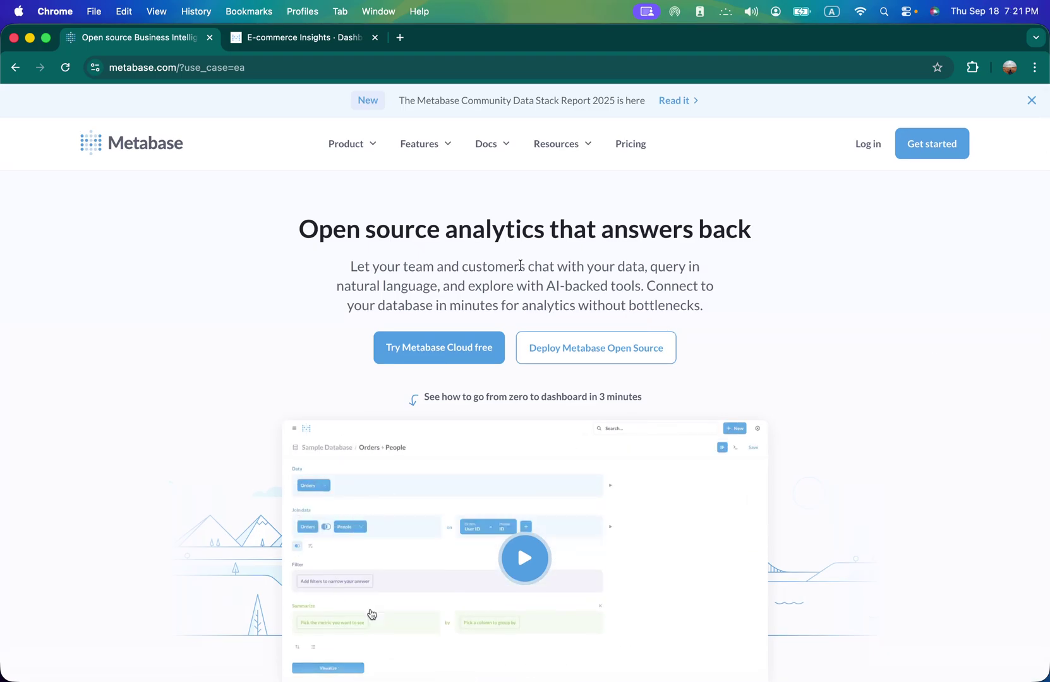
{"action": "scroll", "coordinate": [505, 259], "scroll_direction": "down", "scroll_amount": 3}
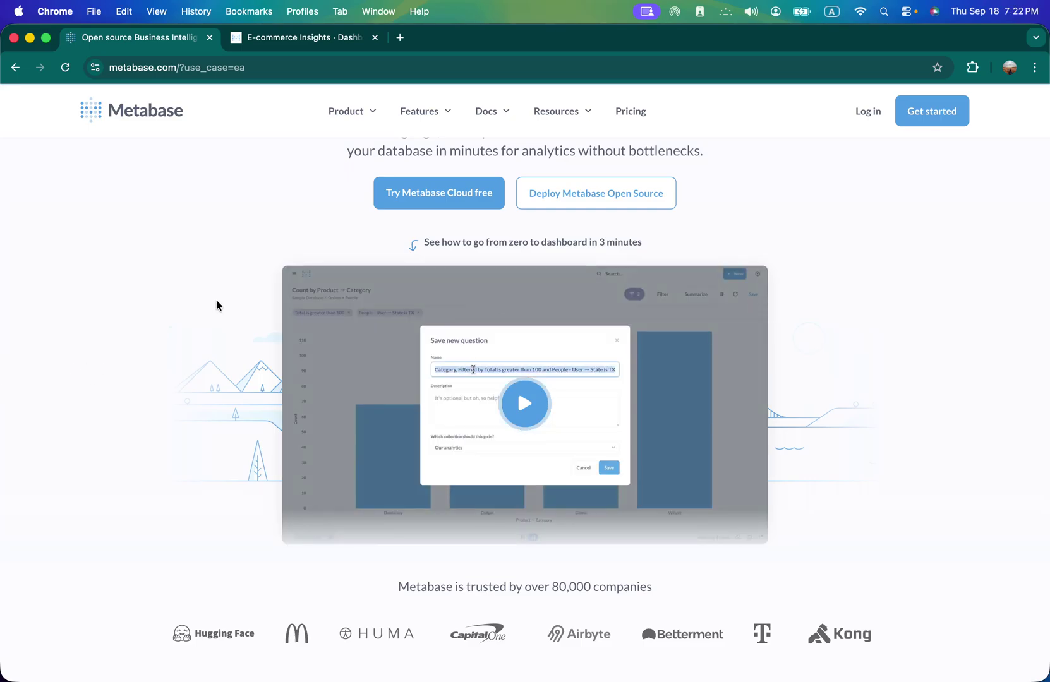
{"action": "scroll", "coordinate": [206, 291], "scroll_direction": "up", "scroll_amount": 5}
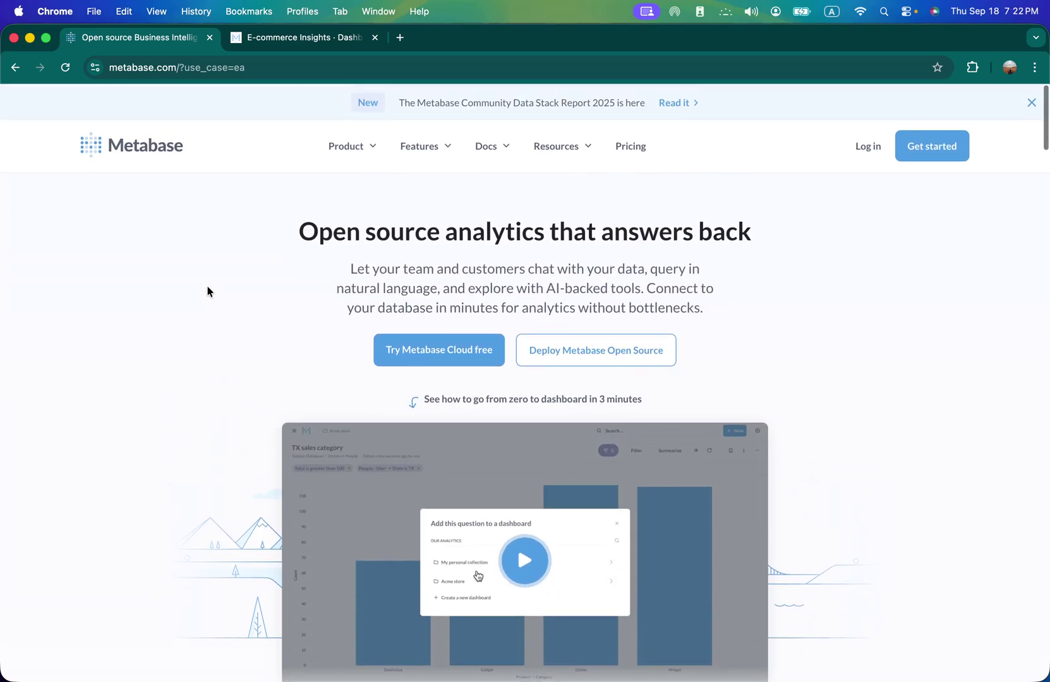
- Submit Metabase Cloud trial account details with the terms accepted, then go back to the homepage
{"action": "left_click", "coordinate": [451, 345]}
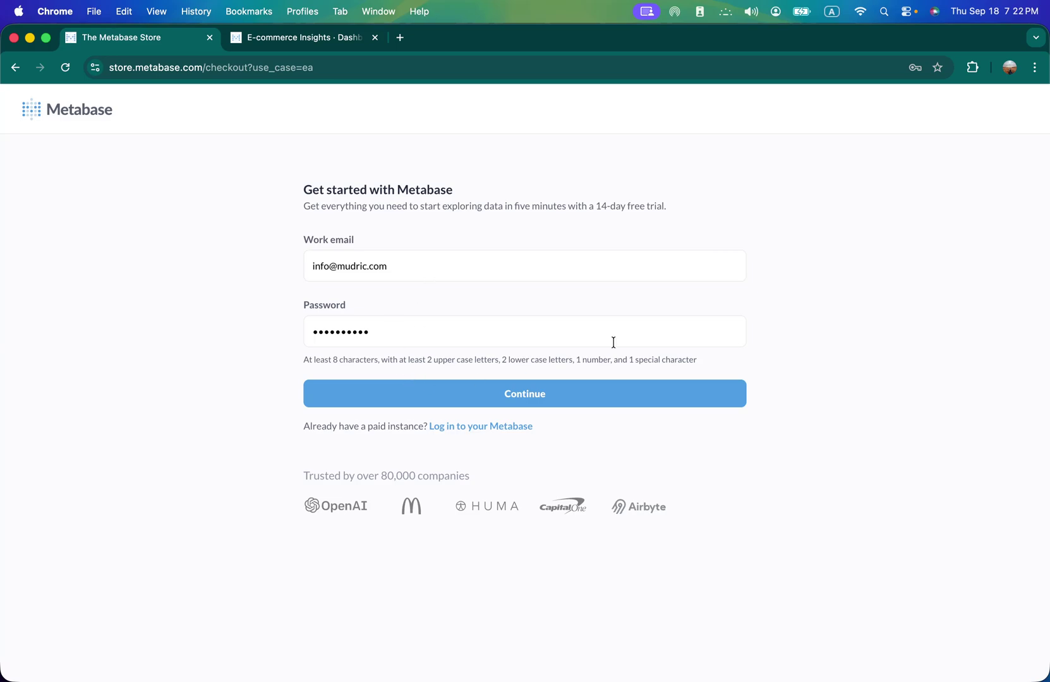
{"action": "left_click", "coordinate": [541, 401]}
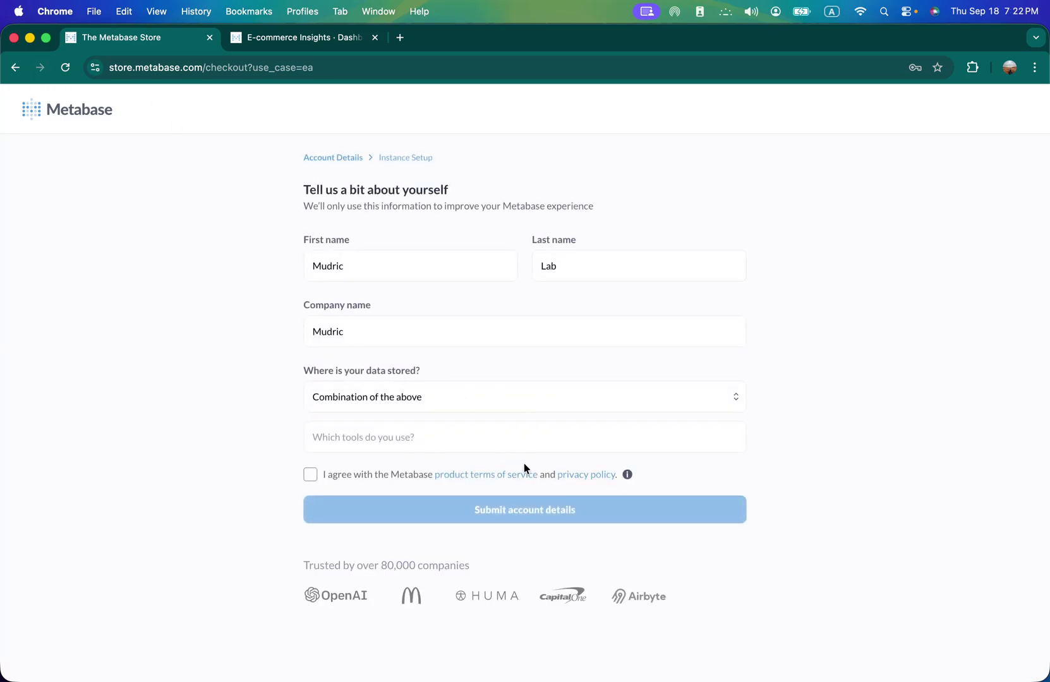
{"action": "left_click", "coordinate": [314, 477]}
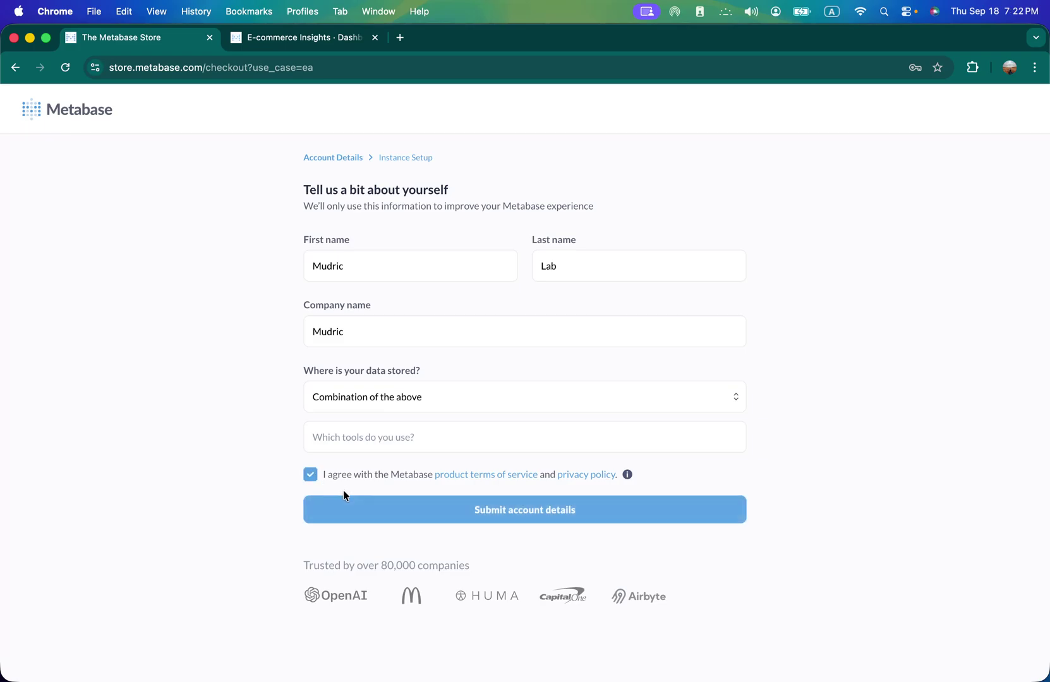
{"action": "left_click", "coordinate": [499, 511]}
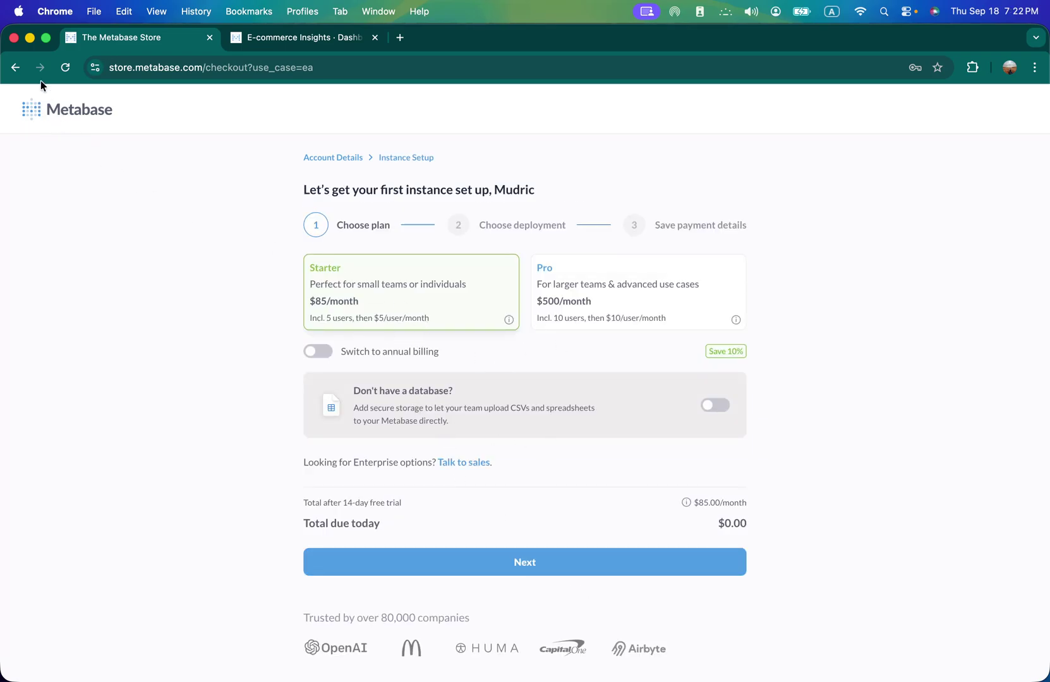
{"action": "left_click", "coordinate": [15, 67]}
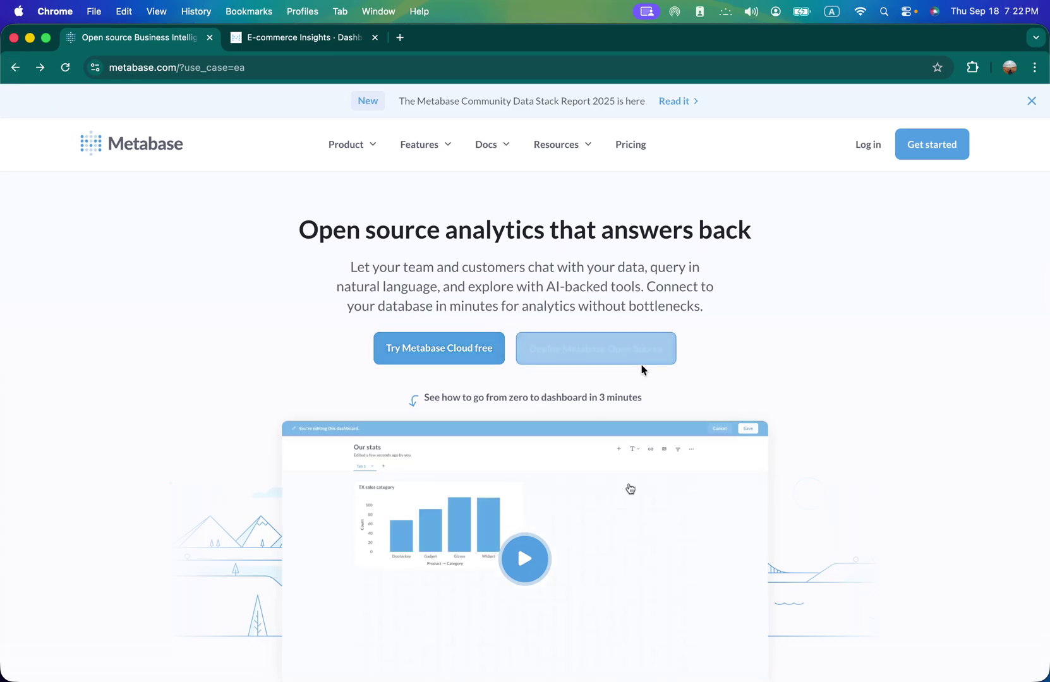
- Open the self-hosting instructions for Metabase Open Source and skim them
{"action": "left_click", "coordinate": [623, 357]}
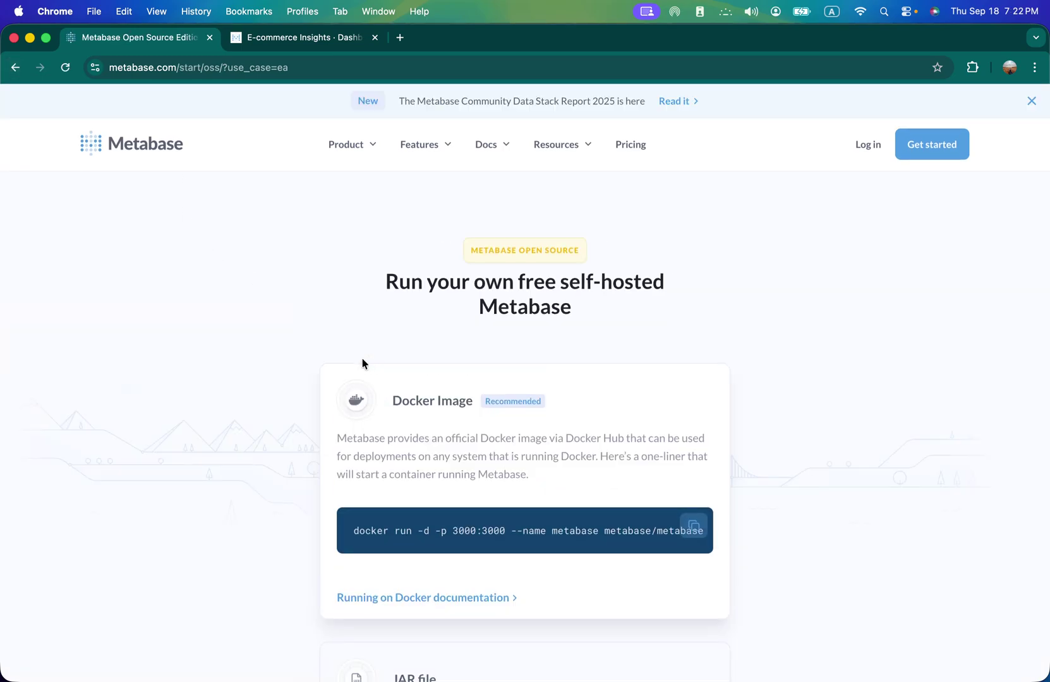
{"action": "scroll", "coordinate": [361, 358], "scroll_direction": "down", "scroll_amount": 3}
{"action": "scroll", "coordinate": [362, 358], "scroll_direction": "up", "scroll_amount": 3}
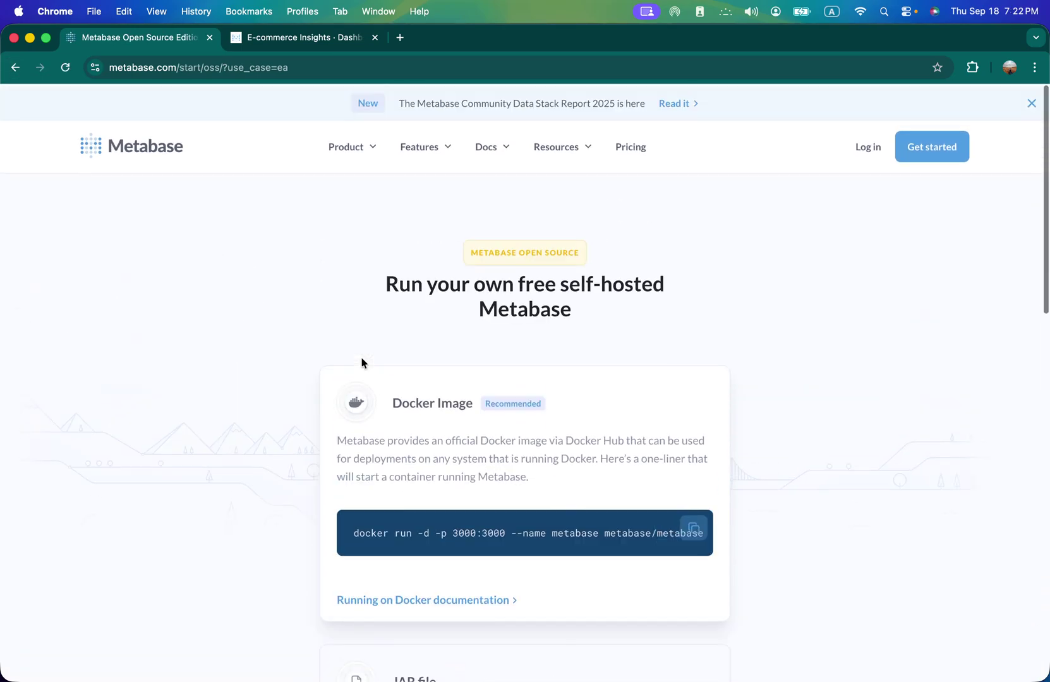
{"action": "scroll", "coordinate": [362, 357], "scroll_direction": "down", "scroll_amount": 10}
{"action": "scroll", "coordinate": [362, 357], "scroll_direction": "up", "scroll_amount": 4}
{"action": "scroll", "coordinate": [422, 307], "scroll_direction": "up", "scroll_amount": 4}
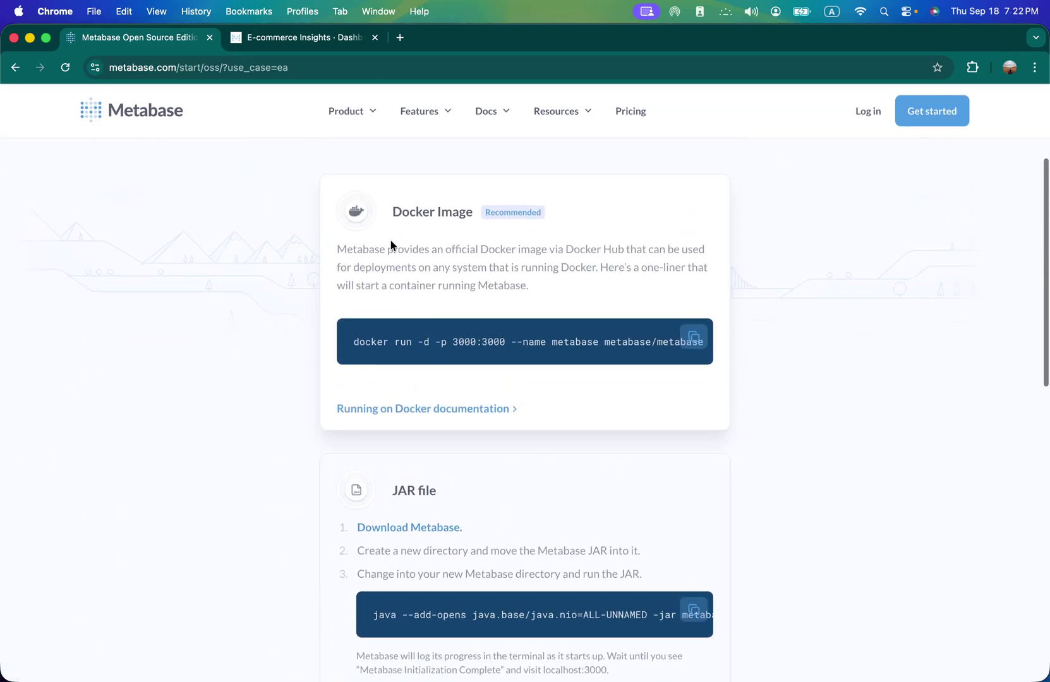
- Read through the Running Metabase on Docker documentation, then switch to the E-commerce Insights tab
{"action": "left_click", "coordinate": [393, 409]}
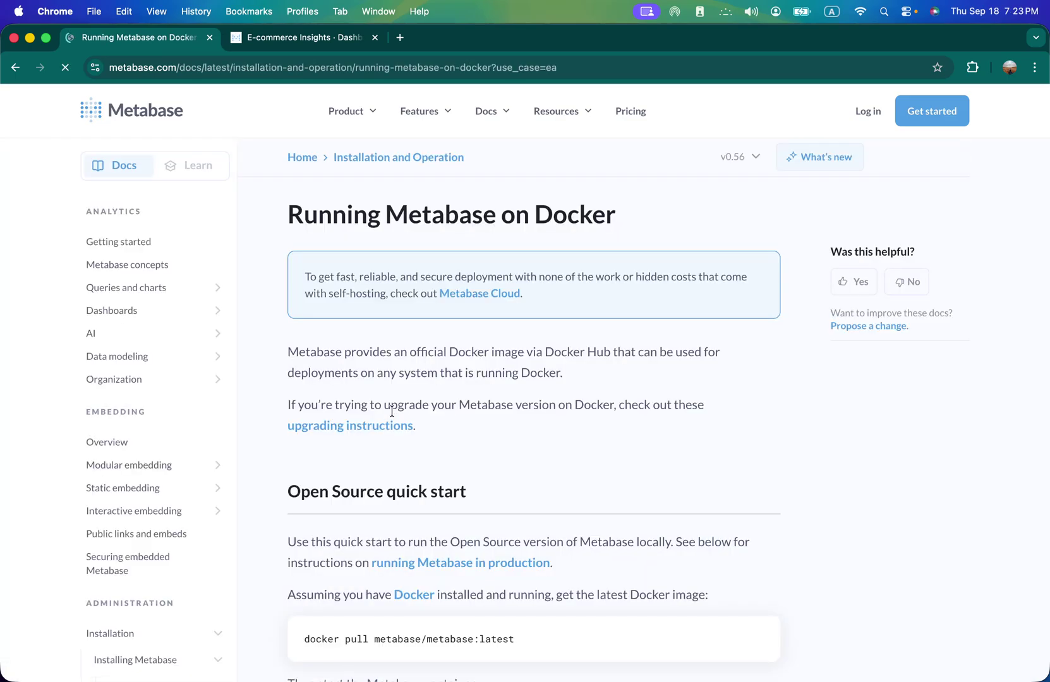
{"action": "scroll", "coordinate": [410, 425], "scroll_direction": "down", "scroll_amount": 3}
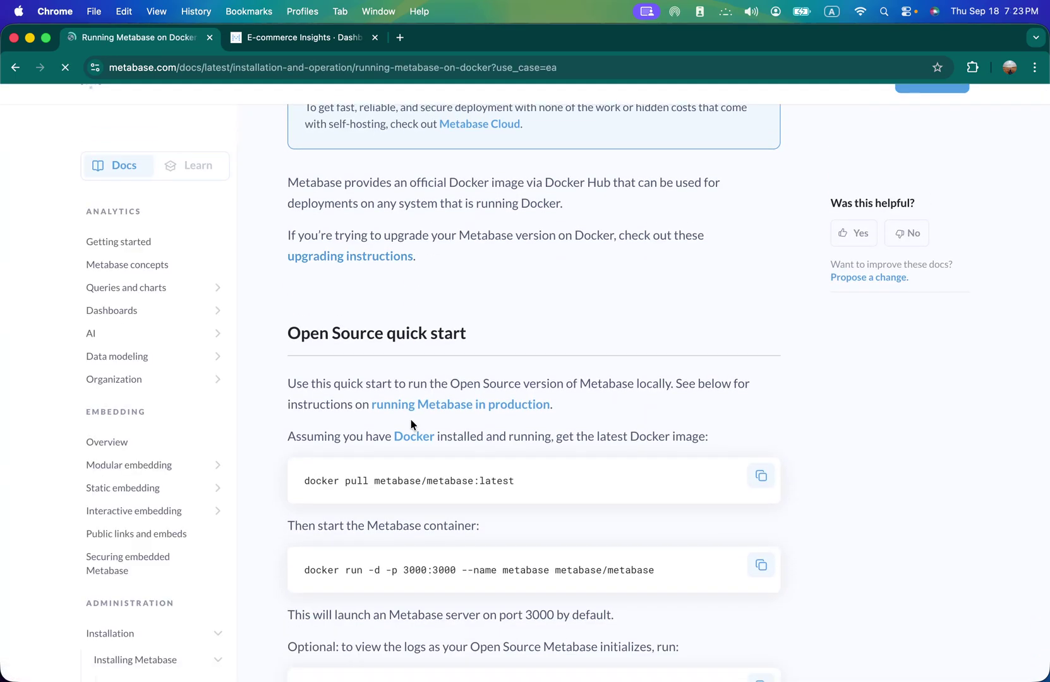
{"action": "scroll", "coordinate": [412, 419], "scroll_direction": "down", "scroll_amount": 5}
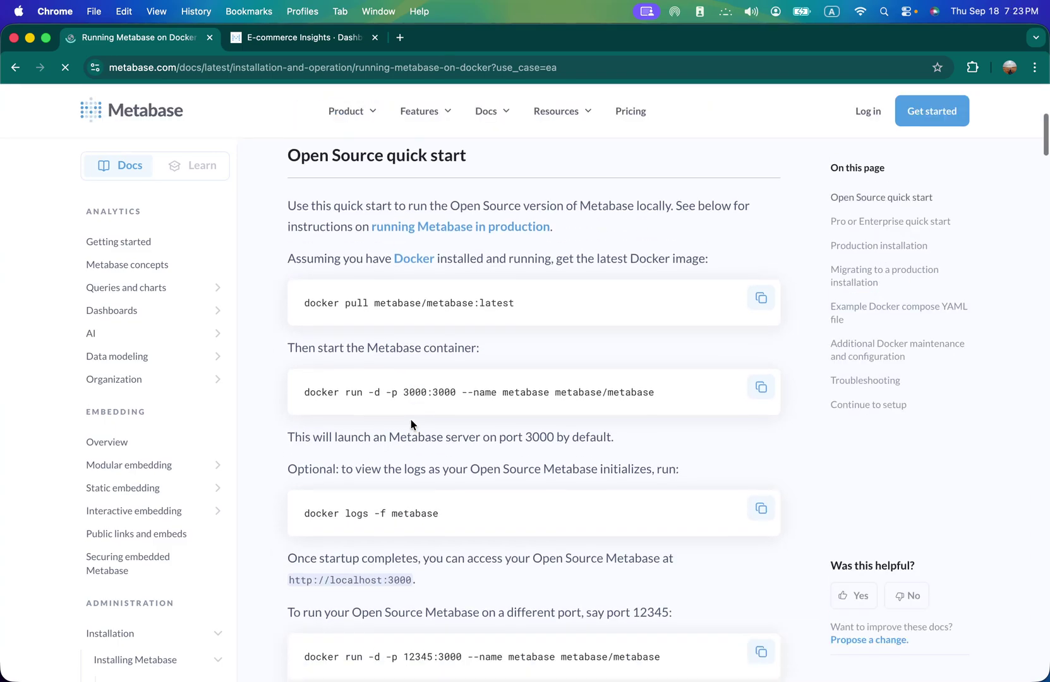
{"action": "scroll", "coordinate": [411, 424], "scroll_direction": "down", "scroll_amount": 15}
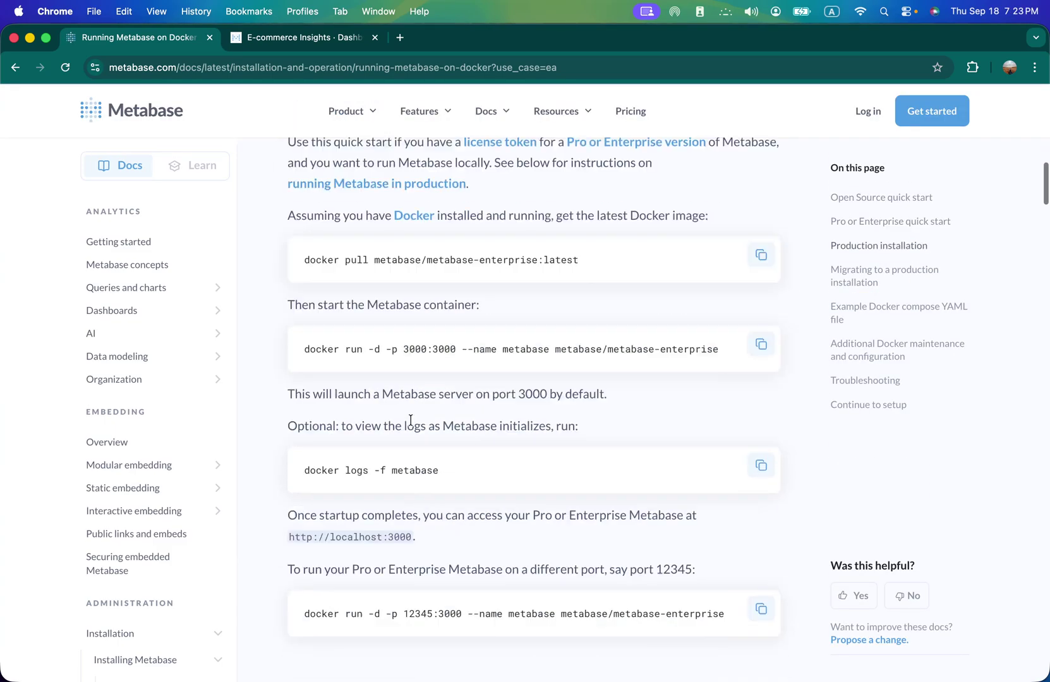
{"action": "scroll", "coordinate": [411, 424], "scroll_direction": "down", "scroll_amount": 10}
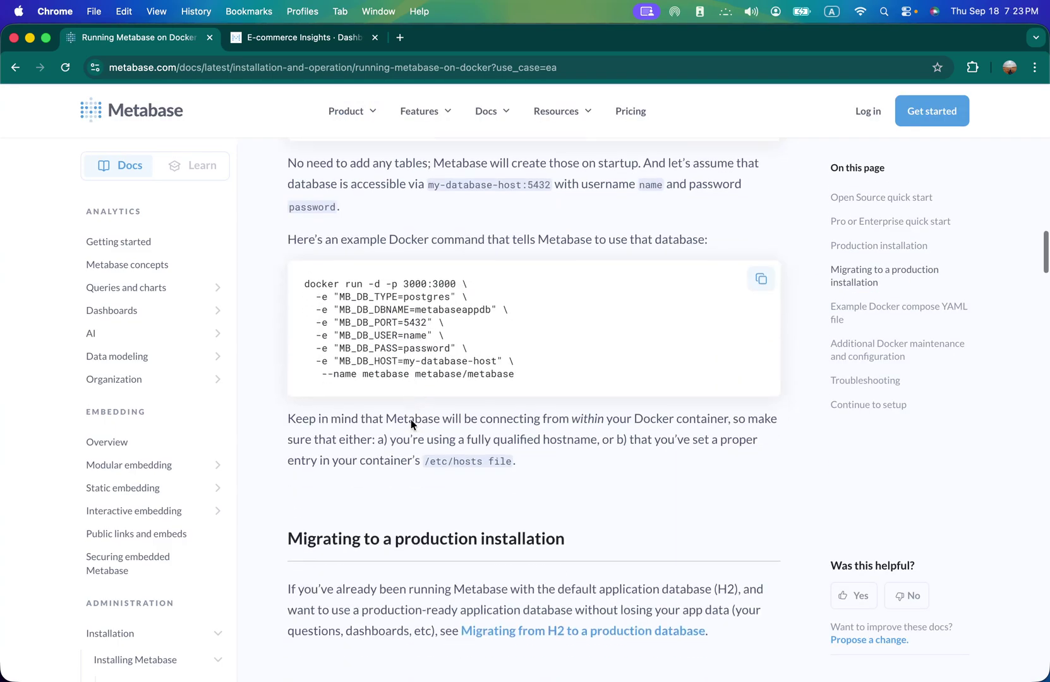
{"action": "scroll", "coordinate": [411, 419], "scroll_direction": "down", "scroll_amount": 8}
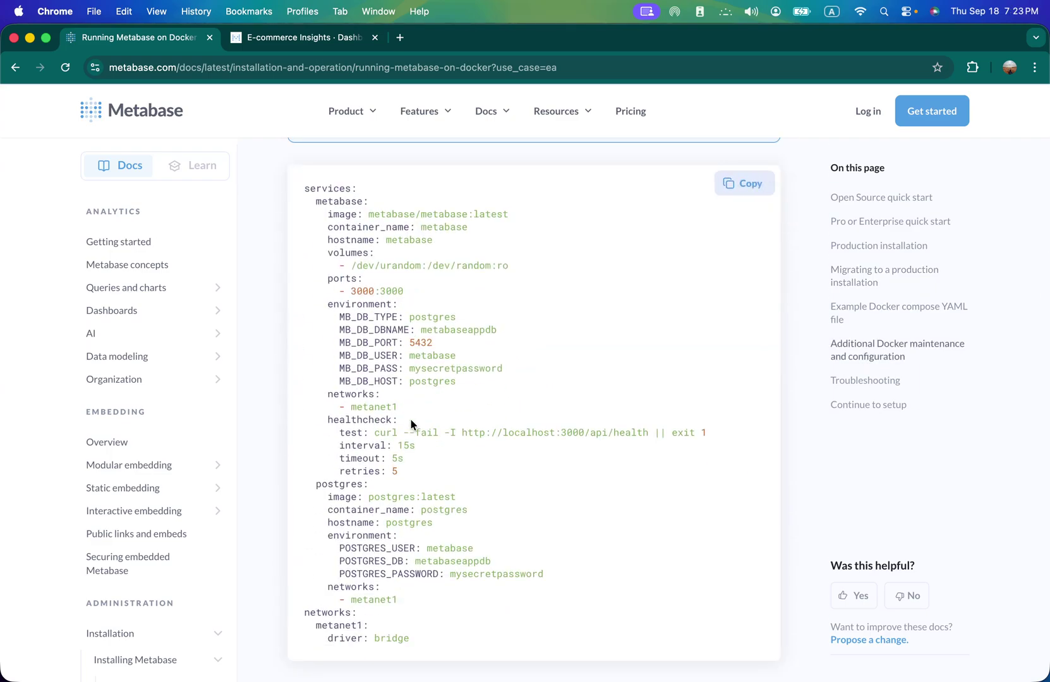
{"action": "scroll", "coordinate": [411, 419], "scroll_direction": "down", "scroll_amount": 2}
{"action": "scroll", "coordinate": [412, 423], "scroll_direction": "down", "scroll_amount": 5}
{"action": "scroll", "coordinate": [411, 423], "scroll_direction": "up", "scroll_amount": 20}
{"action": "scroll", "coordinate": [411, 420], "scroll_direction": "up", "scroll_amount": 12}
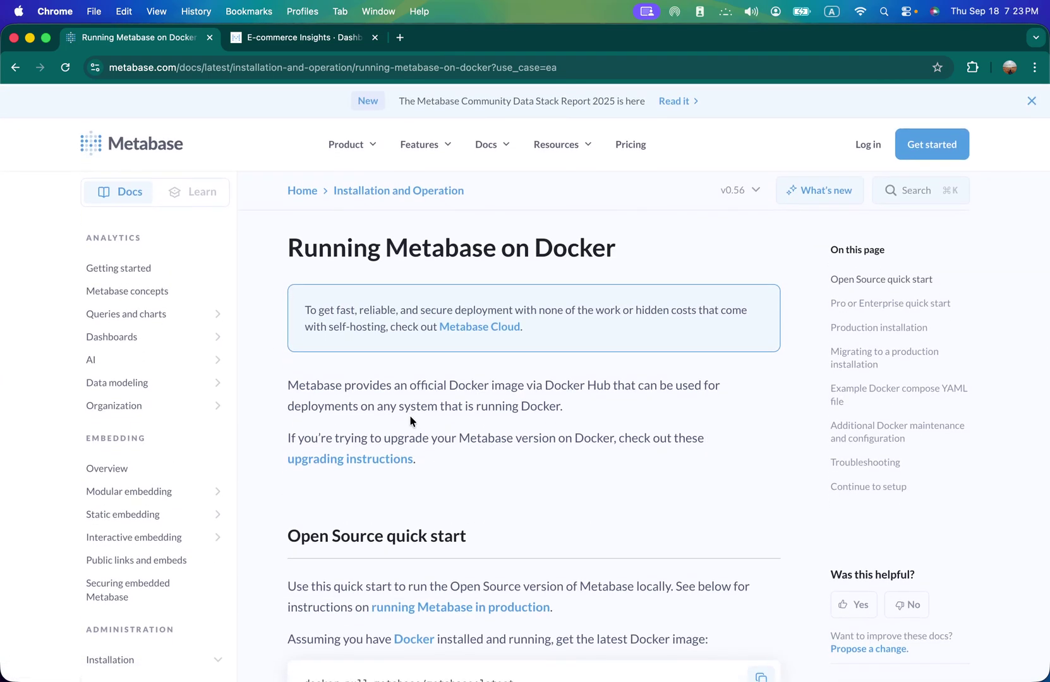
{"action": "scroll", "coordinate": [410, 400], "scroll_direction": "down", "scroll_amount": 20}
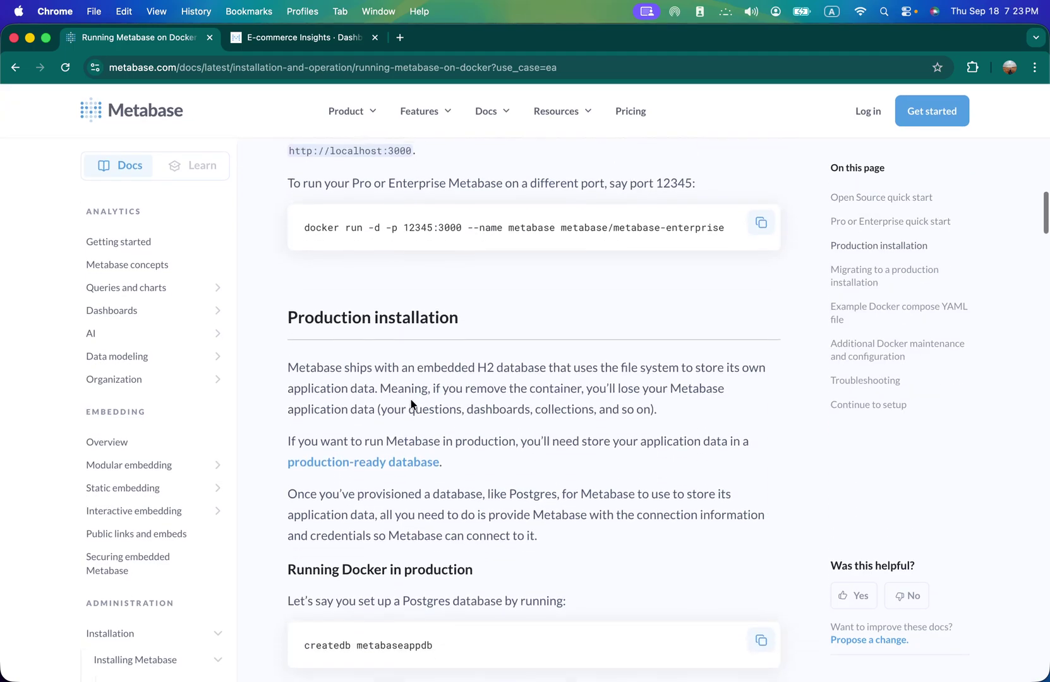
{"action": "scroll", "coordinate": [412, 401], "scroll_direction": "down", "scroll_amount": 10}
{"action": "left_click", "coordinate": [345, 38]}
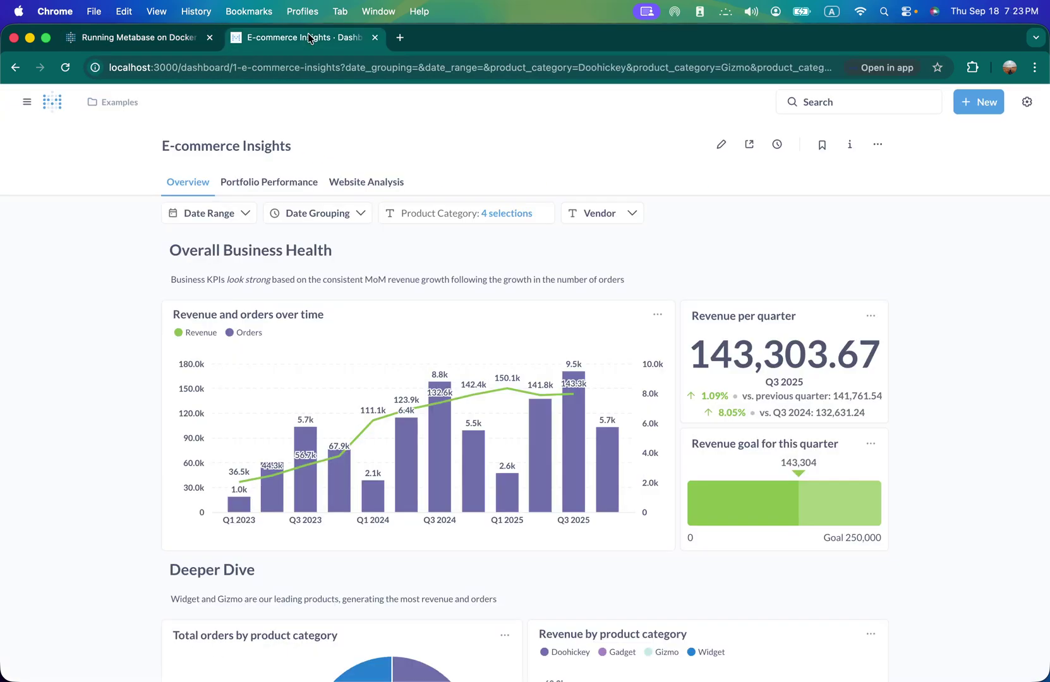
- Load mudric.com in a new tab and open its featured Metabase Docker guide
{"action": "left_click", "coordinate": [399, 38]}
{"action": "left_click", "coordinate": [373, 69]}
{"action": "type", "text": "mudric.com"}
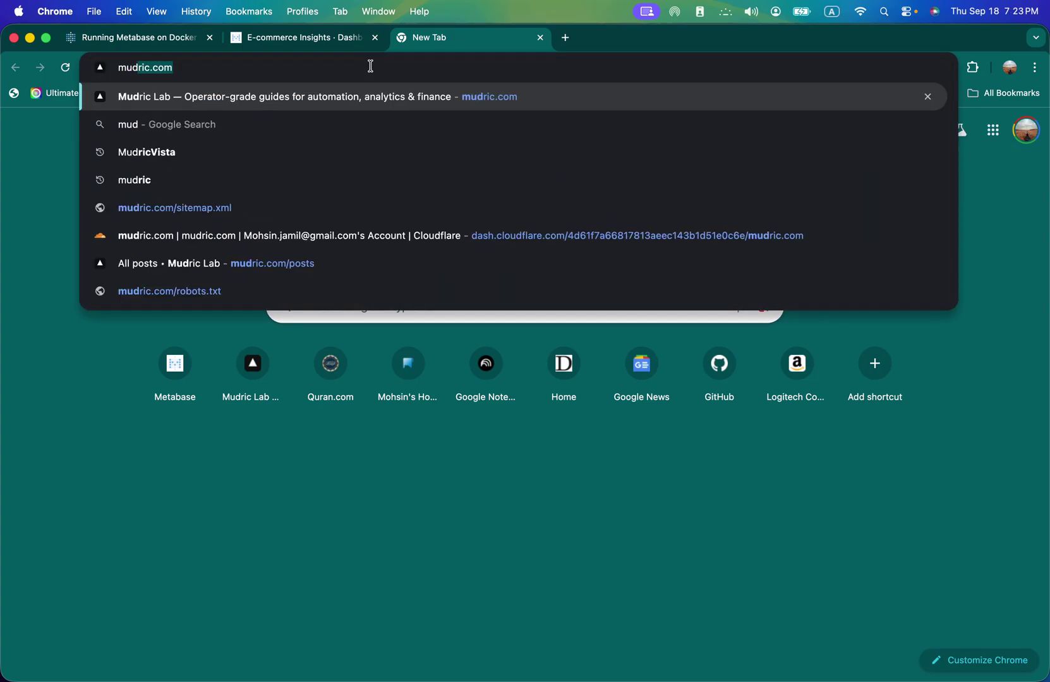
{"action": "key", "text": "Return"}
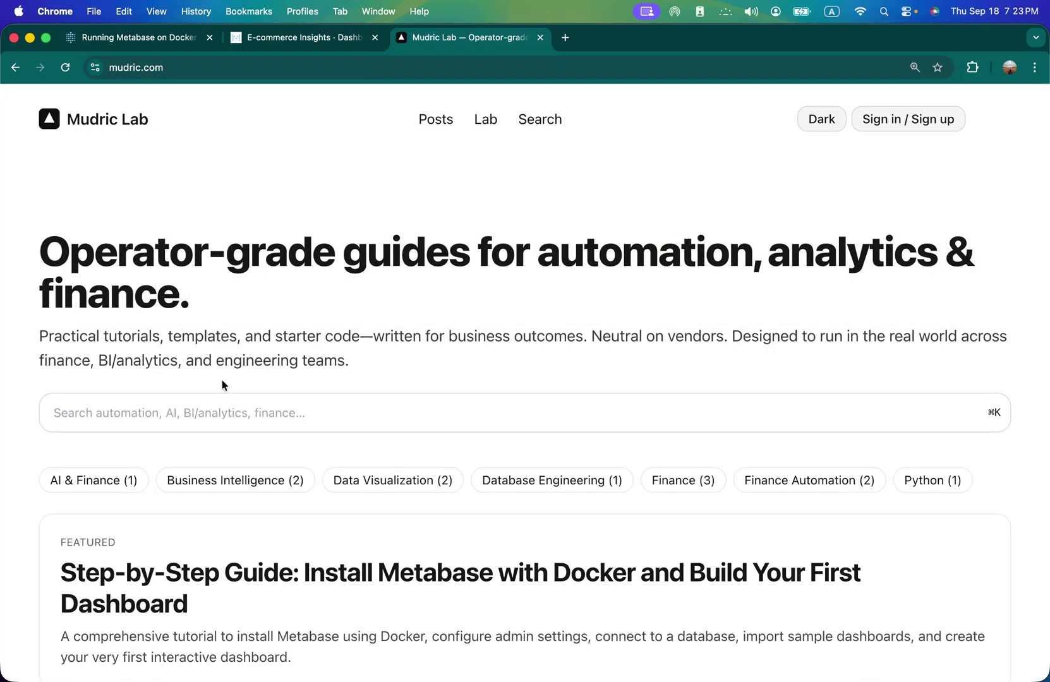
{"action": "scroll", "coordinate": [222, 379], "scroll_direction": "down", "scroll_amount": 3}
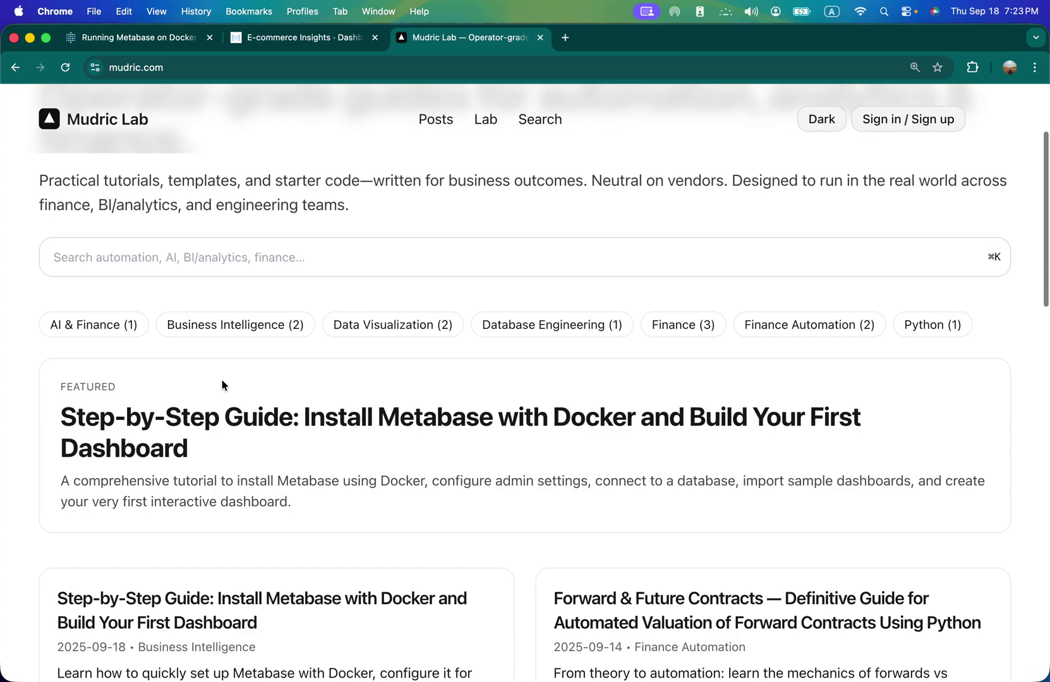
{"action": "left_click", "coordinate": [204, 414]}
- Scroll the guide to Step 1's docker-compose.yml example using external PostgreSQL
{"action": "scroll", "coordinate": [364, 452], "scroll_direction": "down", "scroll_amount": 10}
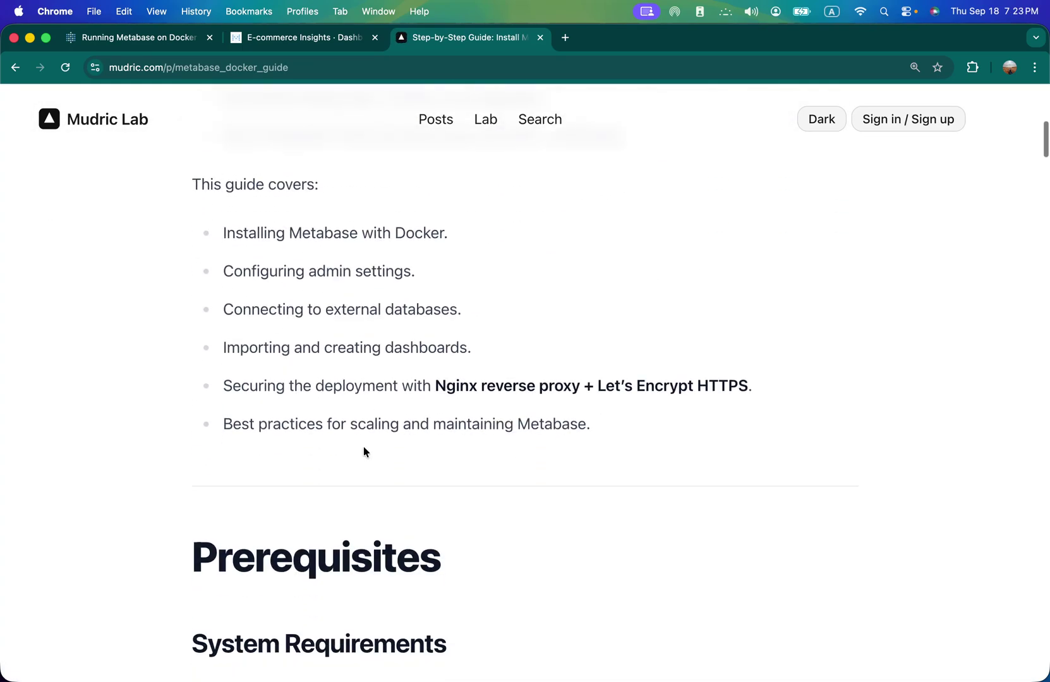
{"action": "scroll", "coordinate": [364, 452], "scroll_direction": "down", "scroll_amount": 3}
{"action": "scroll", "coordinate": [364, 452], "scroll_direction": "up", "scroll_amount": 1}
{"action": "scroll", "coordinate": [315, 379], "scroll_direction": "down", "scroll_amount": 5}
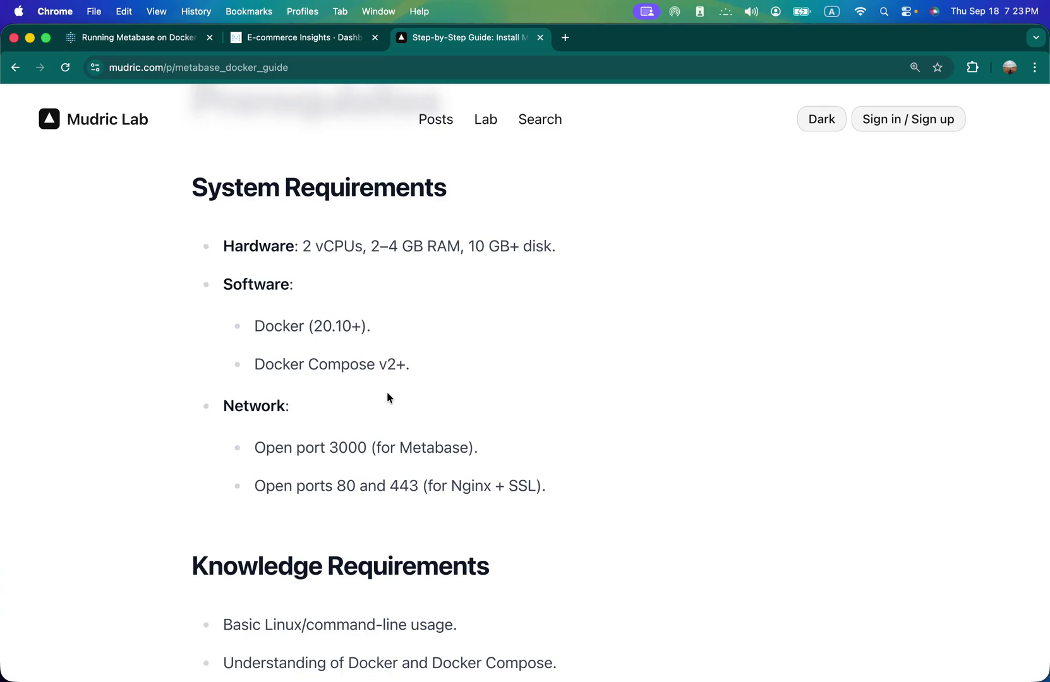
{"action": "scroll", "coordinate": [387, 394], "scroll_direction": "down", "scroll_amount": 3}
{"action": "scroll", "coordinate": [509, 401], "scroll_direction": "down", "scroll_amount": 6}
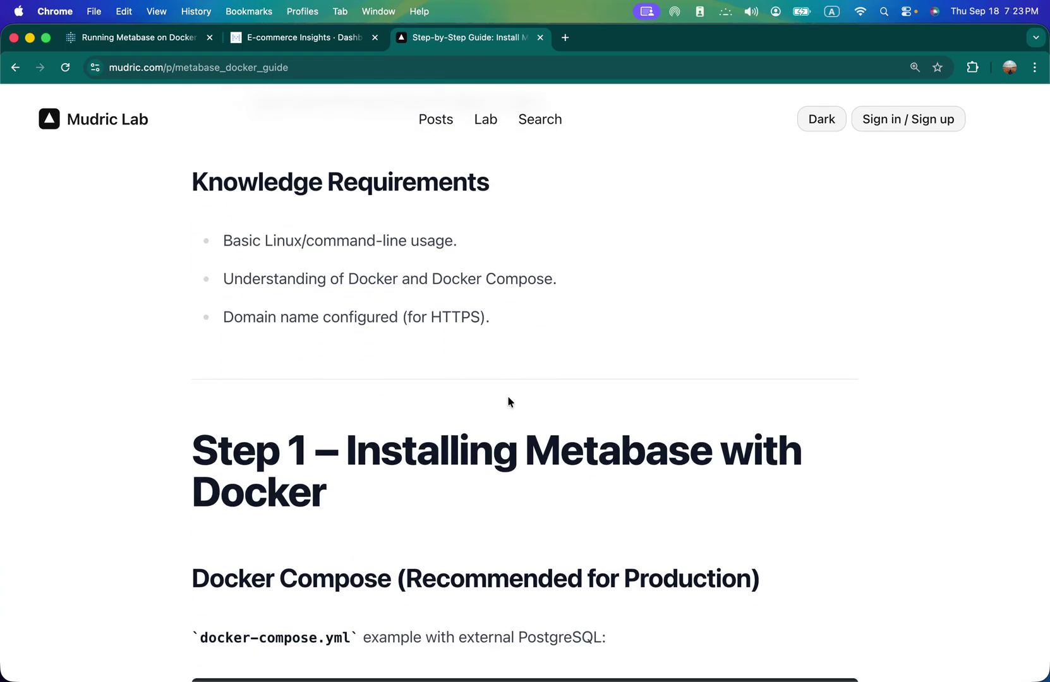
{"action": "scroll", "coordinate": [509, 401], "scroll_direction": "down", "scroll_amount": 6}
{"action": "scroll", "coordinate": [509, 398], "scroll_direction": "up", "scroll_amount": 2}
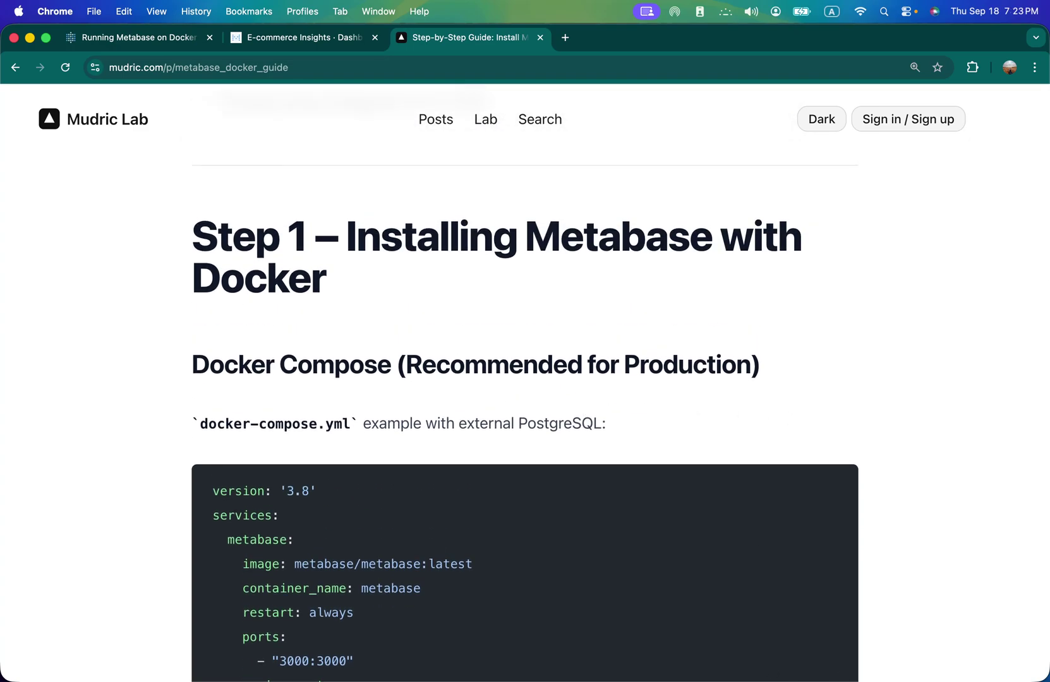
{"action": "key", "text": "super+Tab"}
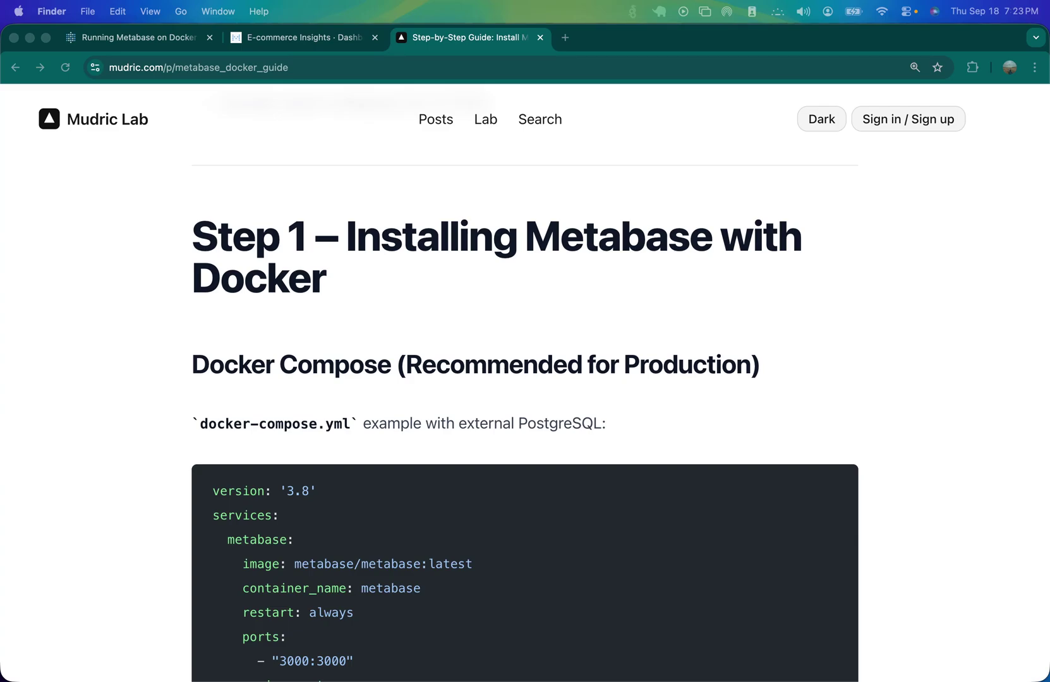
- Arrange the bi_tools Finder window, open the metabase folder, and select metabase-data and postgres-data
{"action": "left_click_drag", "start_coordinate": [1042, 202], "coordinate": [323, 197]}
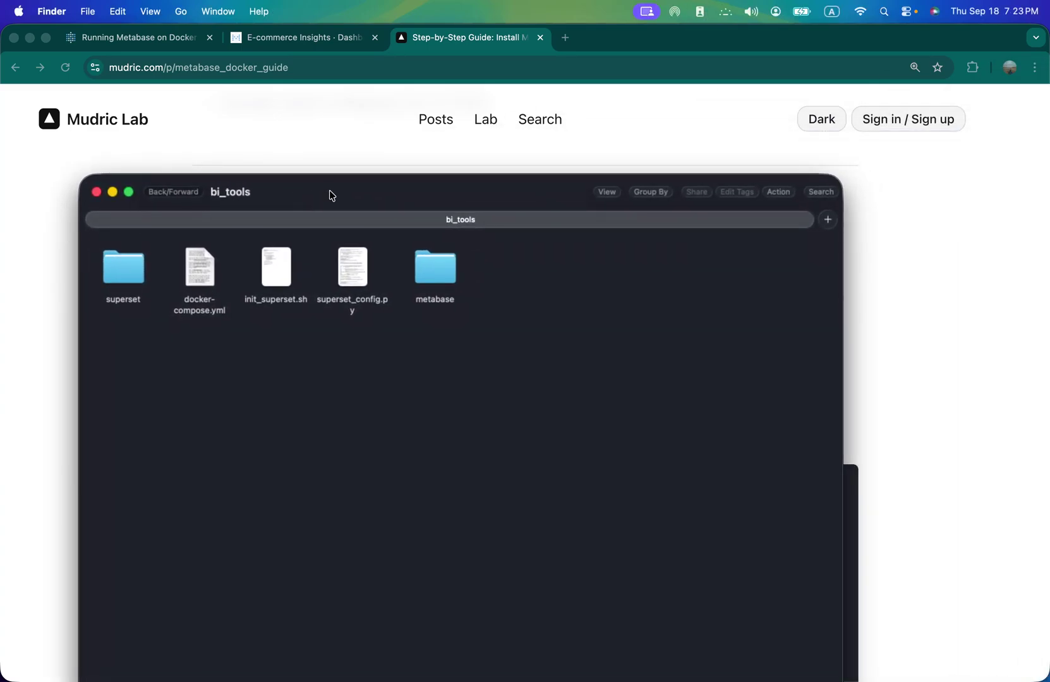
{"action": "double_click", "coordinate": [332, 195]}
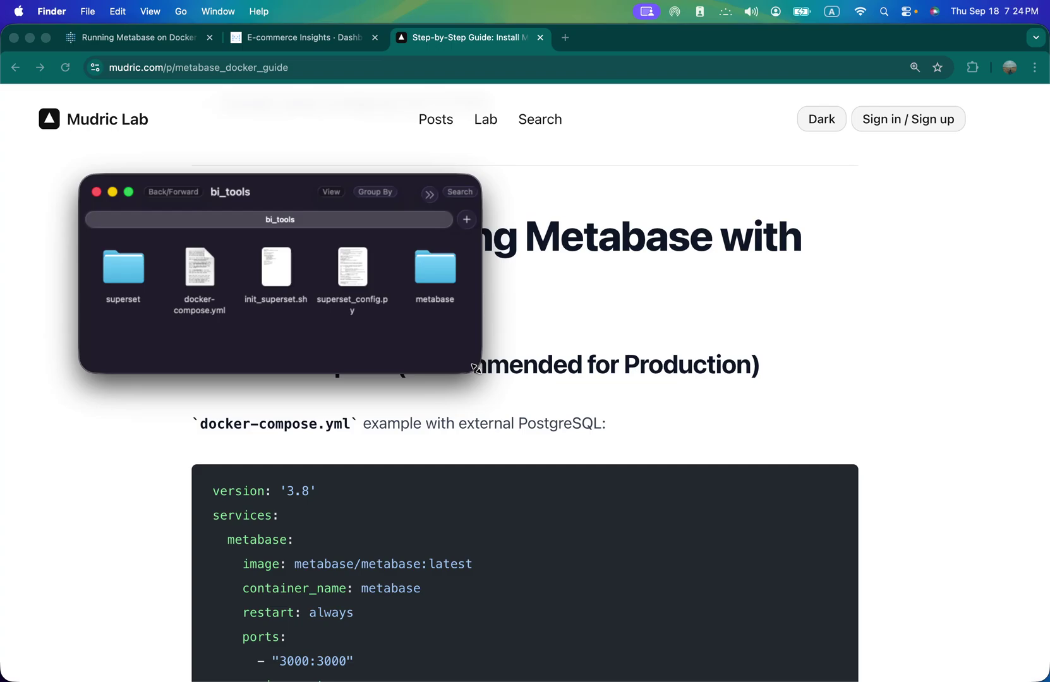
{"action": "double_click", "coordinate": [475, 368]}
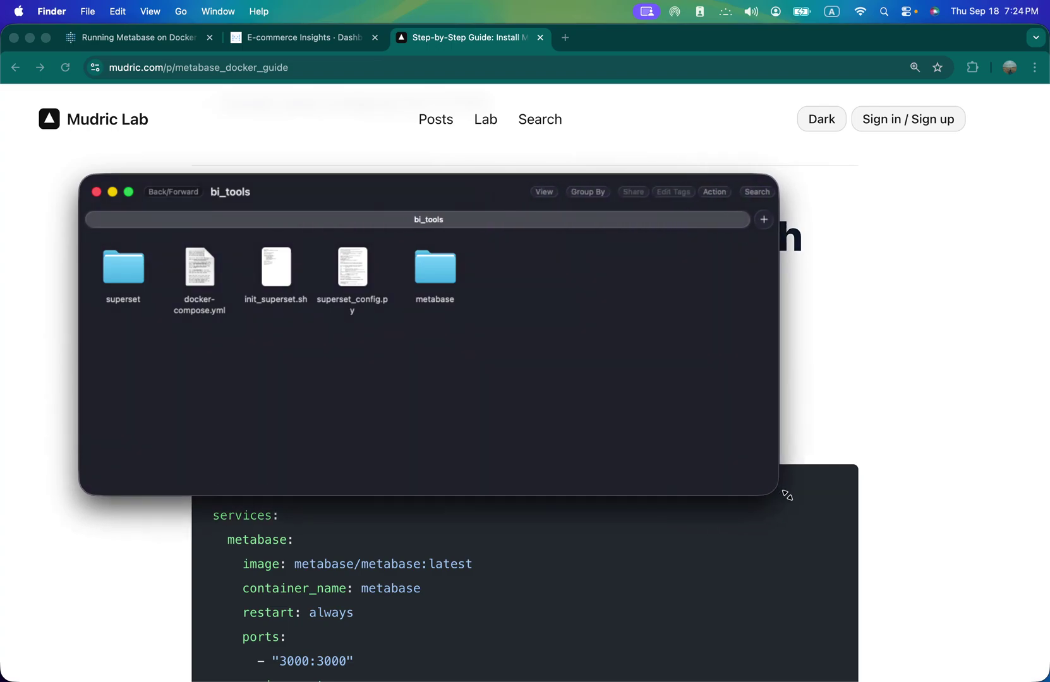
{"action": "double_click", "coordinate": [427, 268]}
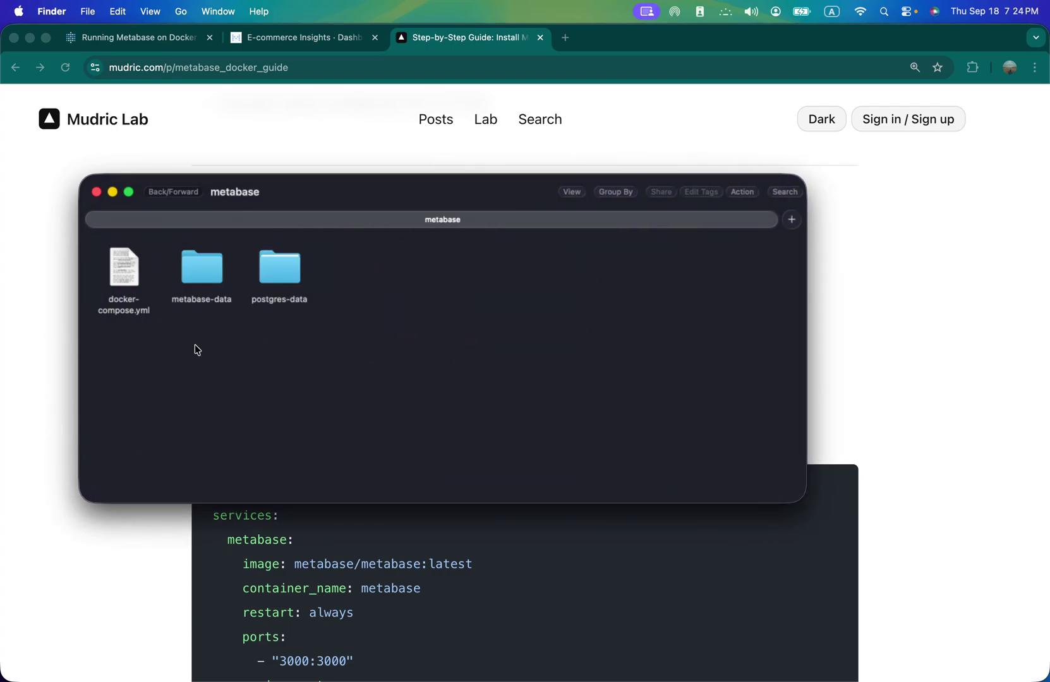
{"action": "left_click_drag", "start_coordinate": [189, 348], "coordinate": [375, 262]}
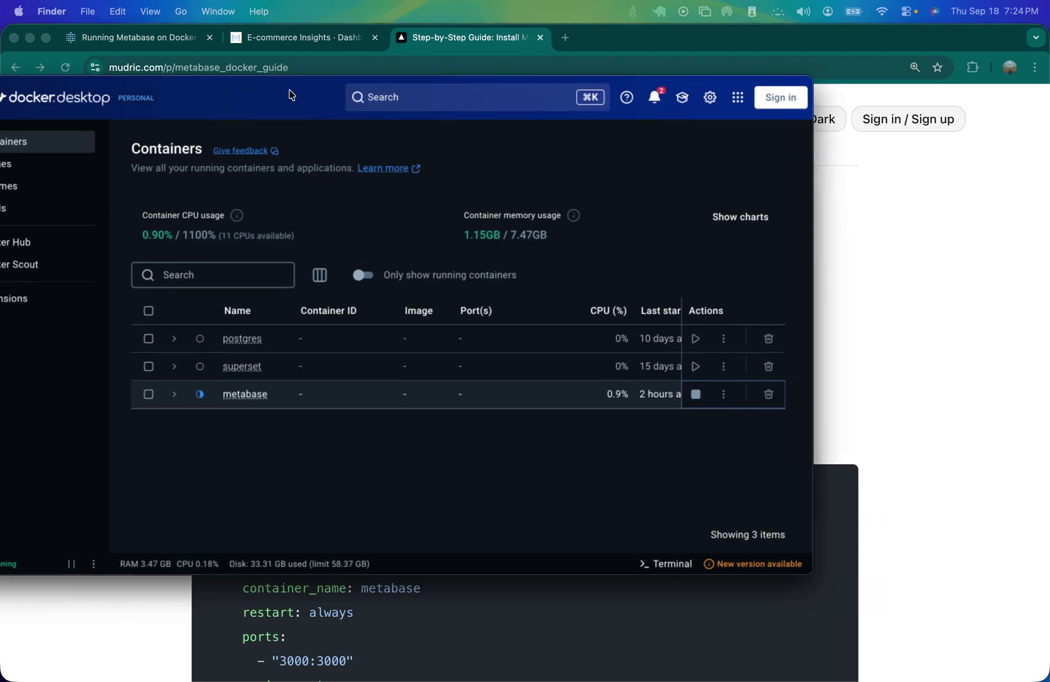
- Permanently delete the metabase compose project from Docker Desktop's Containers list, then hide the window
{"action": "left_click", "coordinate": [316, 124]}
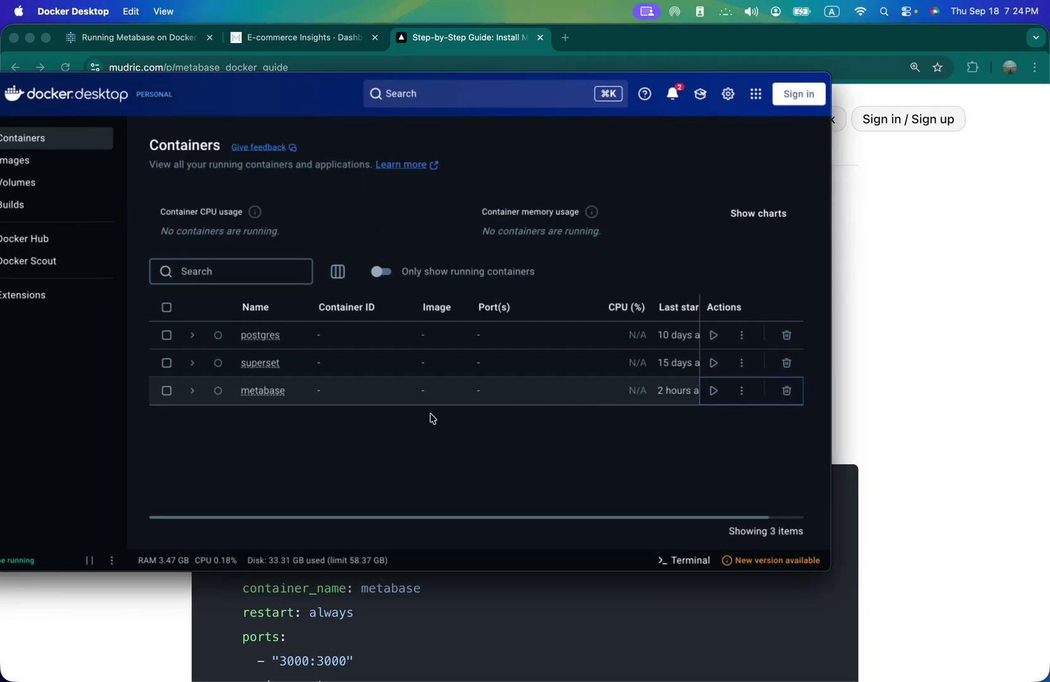
{"action": "left_click", "coordinate": [776, 401]}
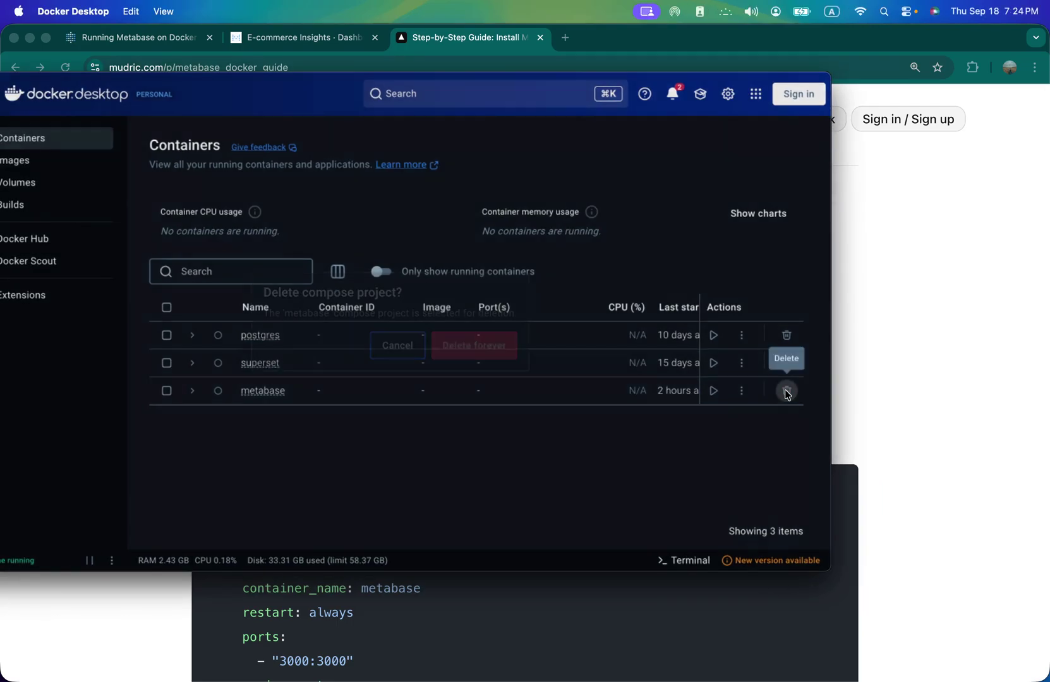
{"action": "left_click", "coordinate": [462, 345]}
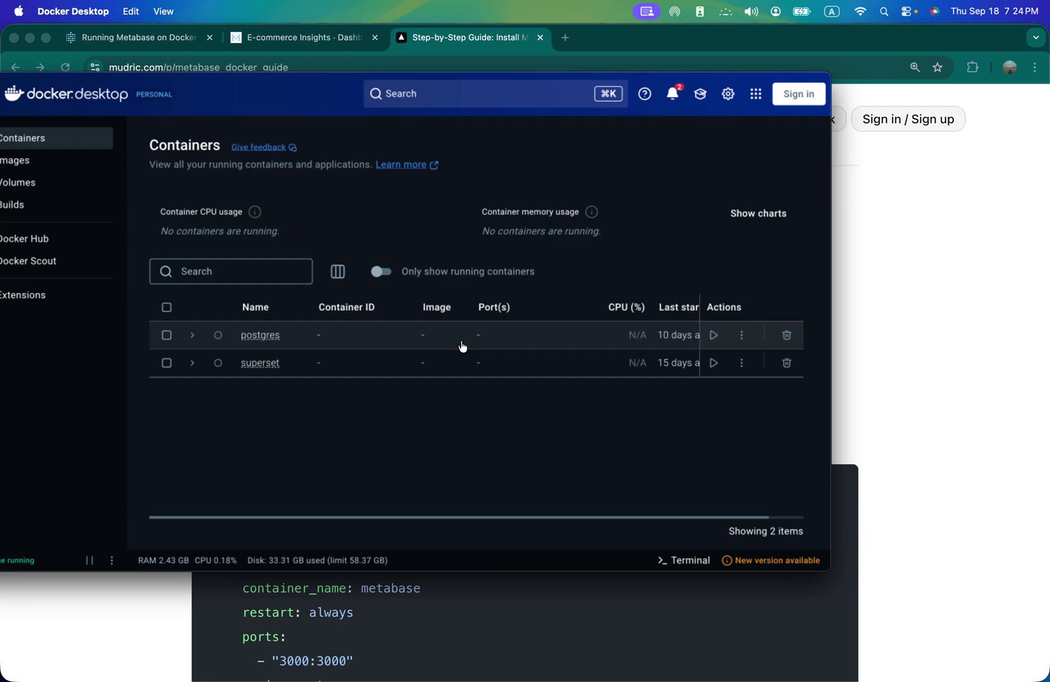
{"action": "left_click_drag", "start_coordinate": [231, 90], "coordinate": [449, 120]}
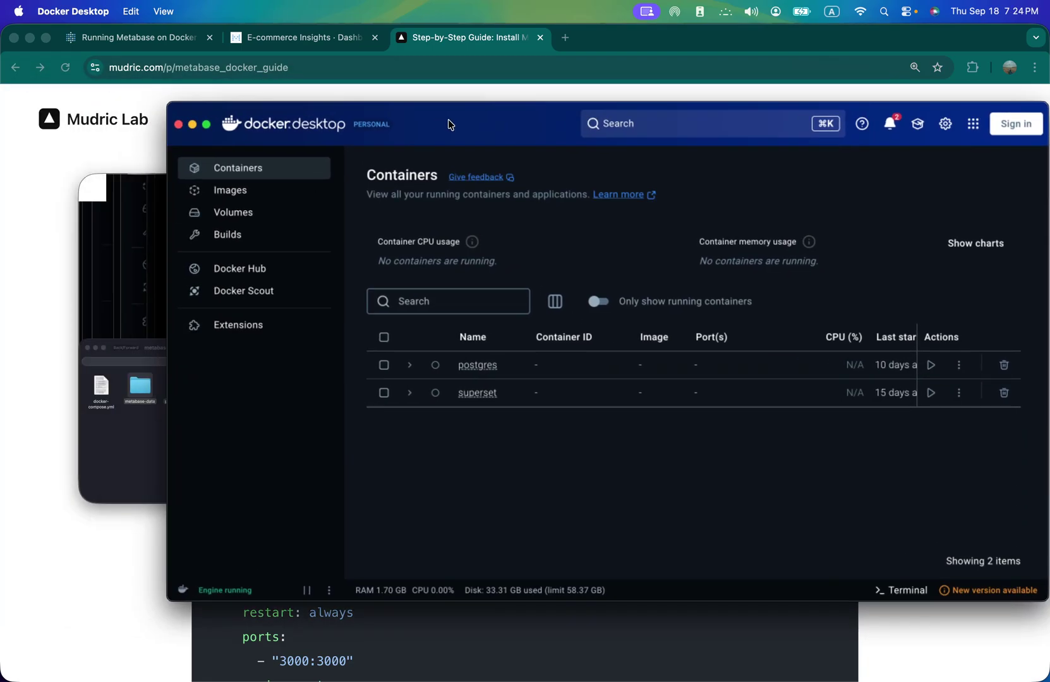
{"action": "left_click", "coordinate": [193, 126]}
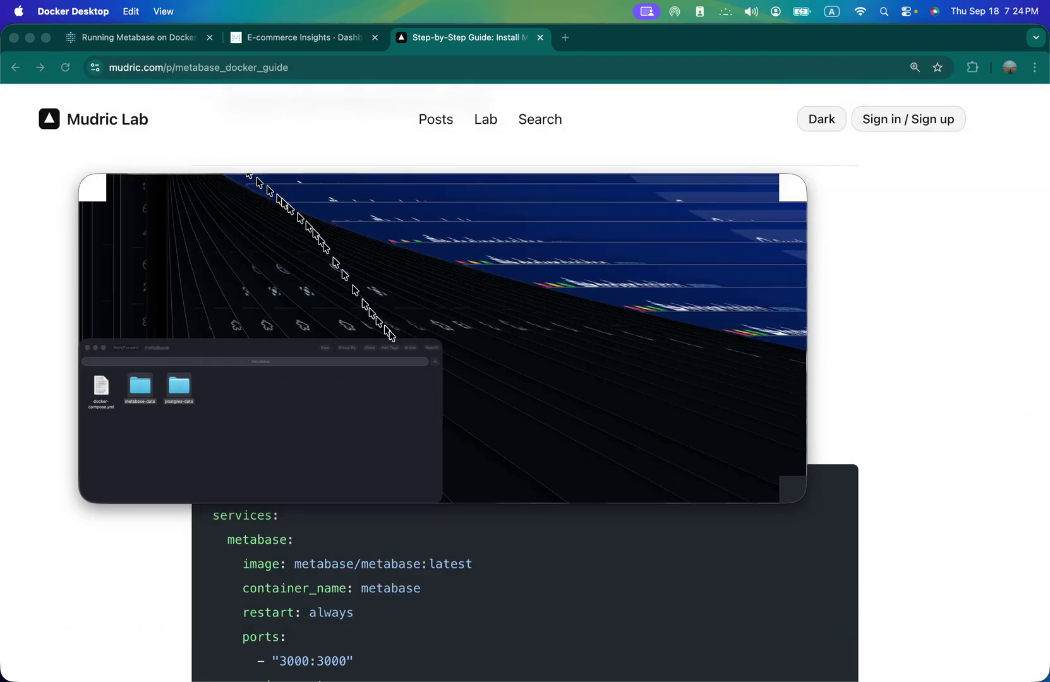
- Move the metabase-data and postgres-data folders to the Trash
{"action": "scroll", "coordinate": [710, 542], "scroll_direction": "up", "scroll_amount": 2}
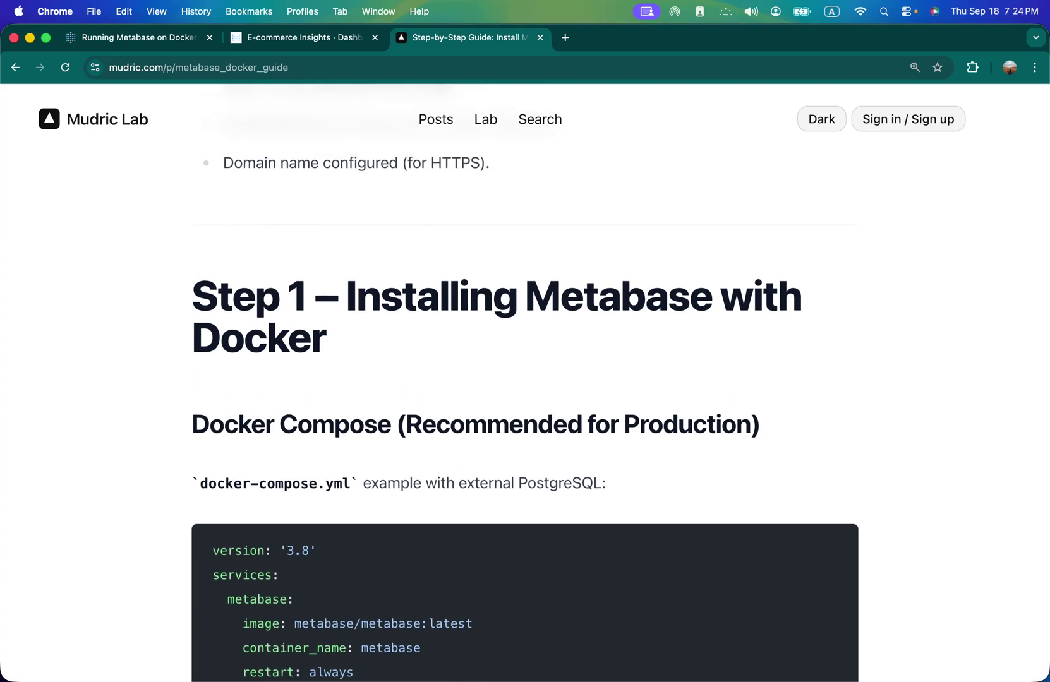
{"action": "key", "text": "super+Tab"}
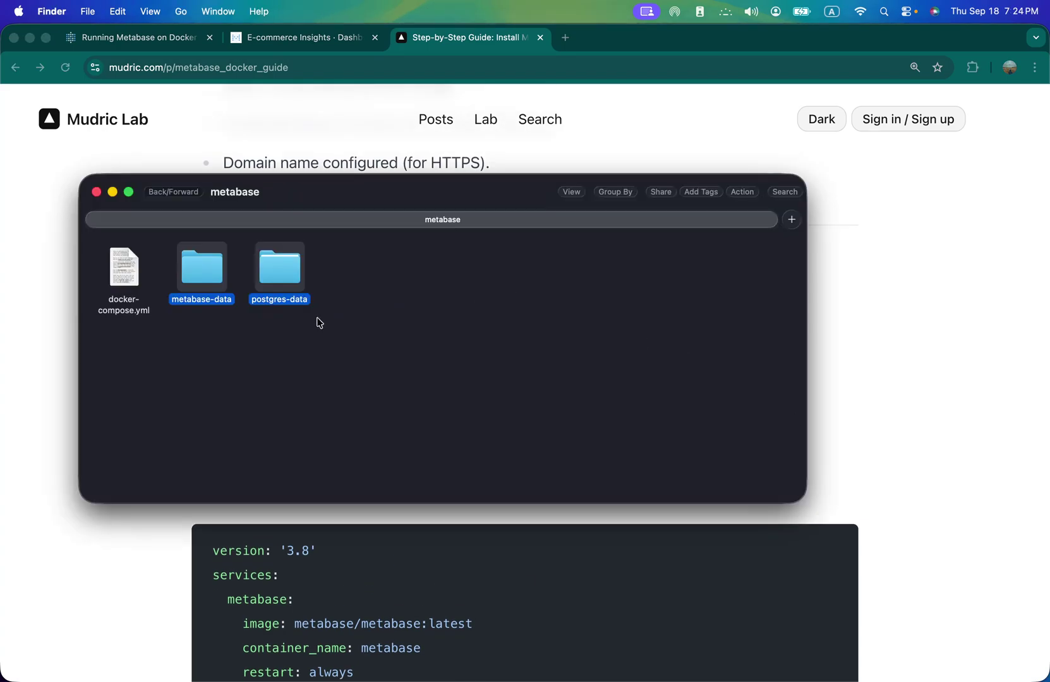
{"action": "left_click", "coordinate": [206, 327]}
{"action": "left_click_drag", "start_coordinate": [200, 326], "coordinate": [331, 253]}
{"action": "right_click", "coordinate": [293, 273]}
{"action": "left_click", "coordinate": [381, 326]}
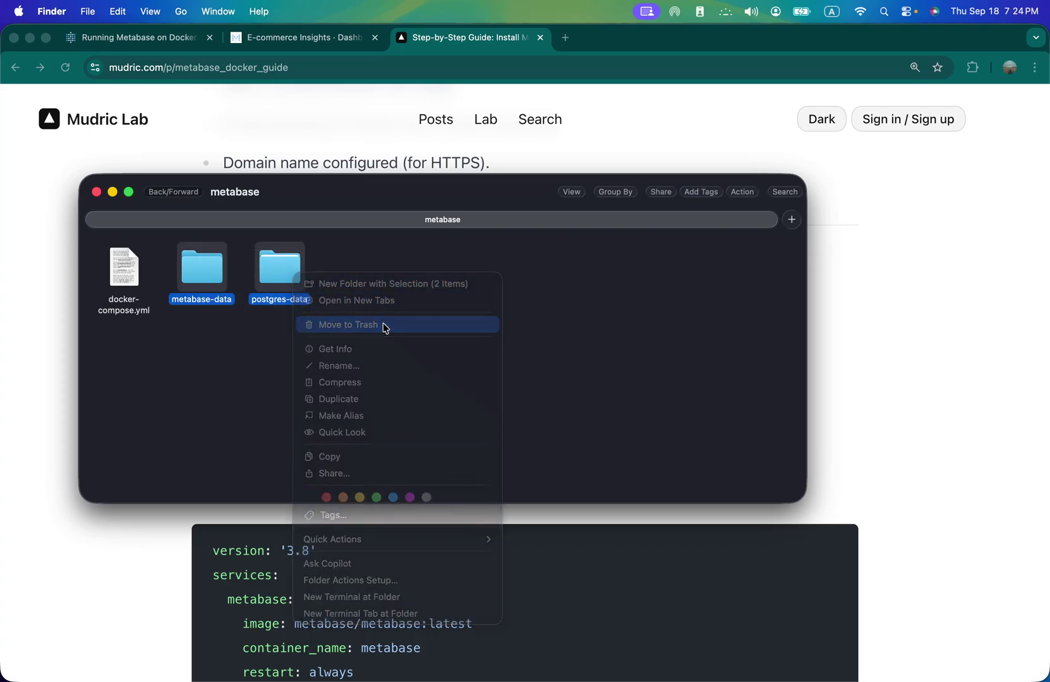
- Open docker-compose.yml with Visual Studio Code
{"action": "right_click", "coordinate": [129, 265]}
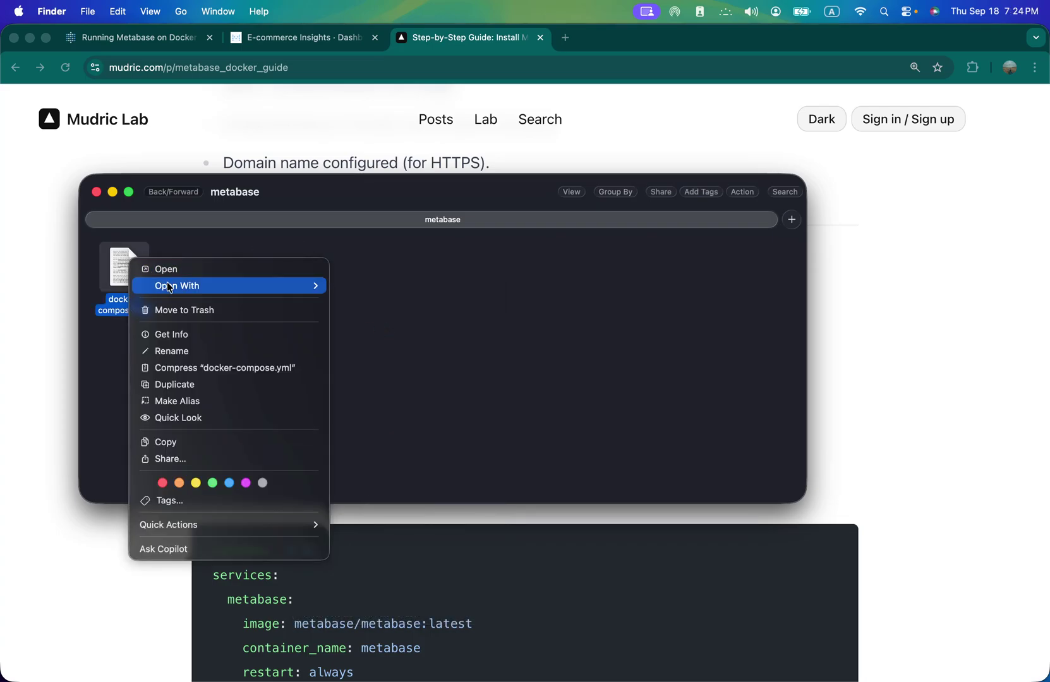
{"action": "mouse_move", "coordinate": [169, 287]}
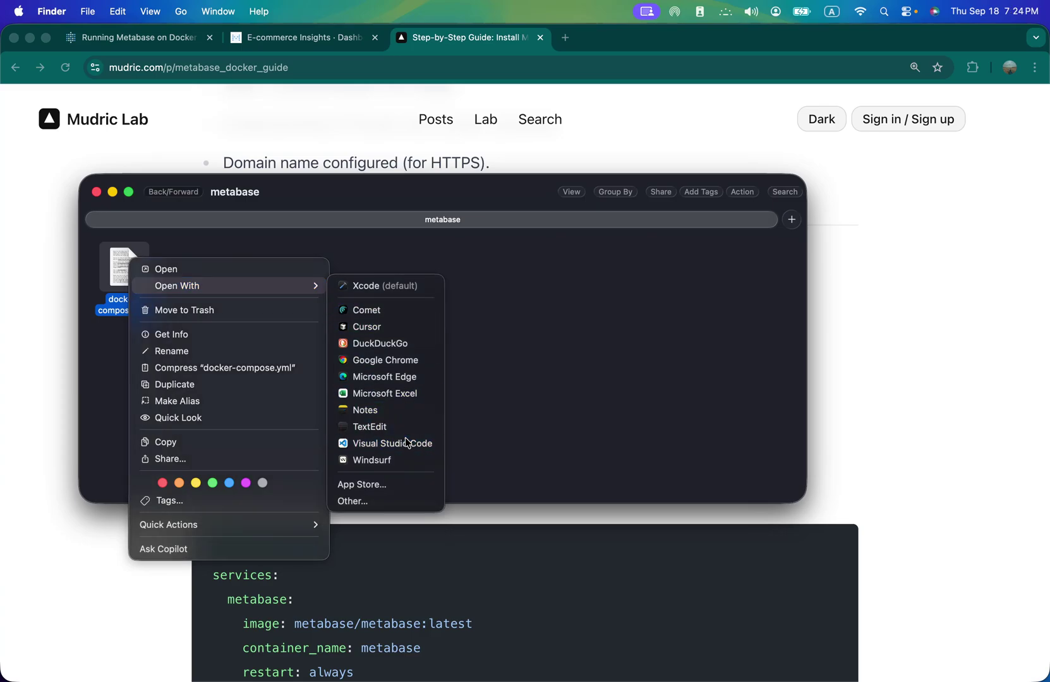
{"action": "left_click", "coordinate": [413, 443]}
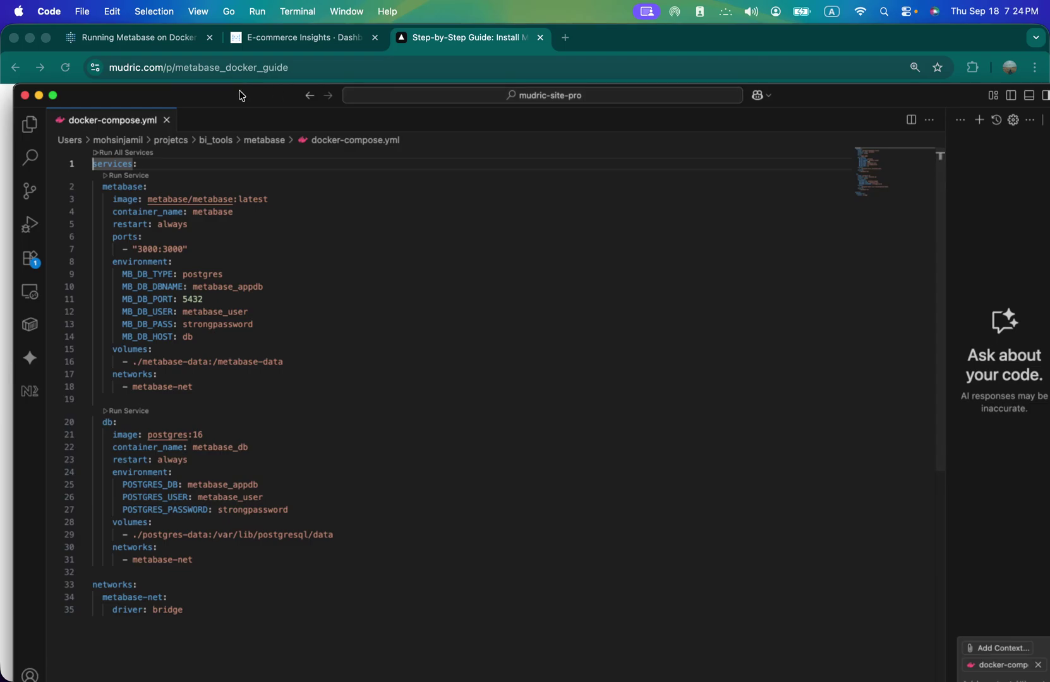
- Maximize Visual Studio Code, enlarge the interface, and review docker-compose.yml's metabase and db services
{"action": "left_click_drag", "start_coordinate": [240, 96], "coordinate": [239, 26]}
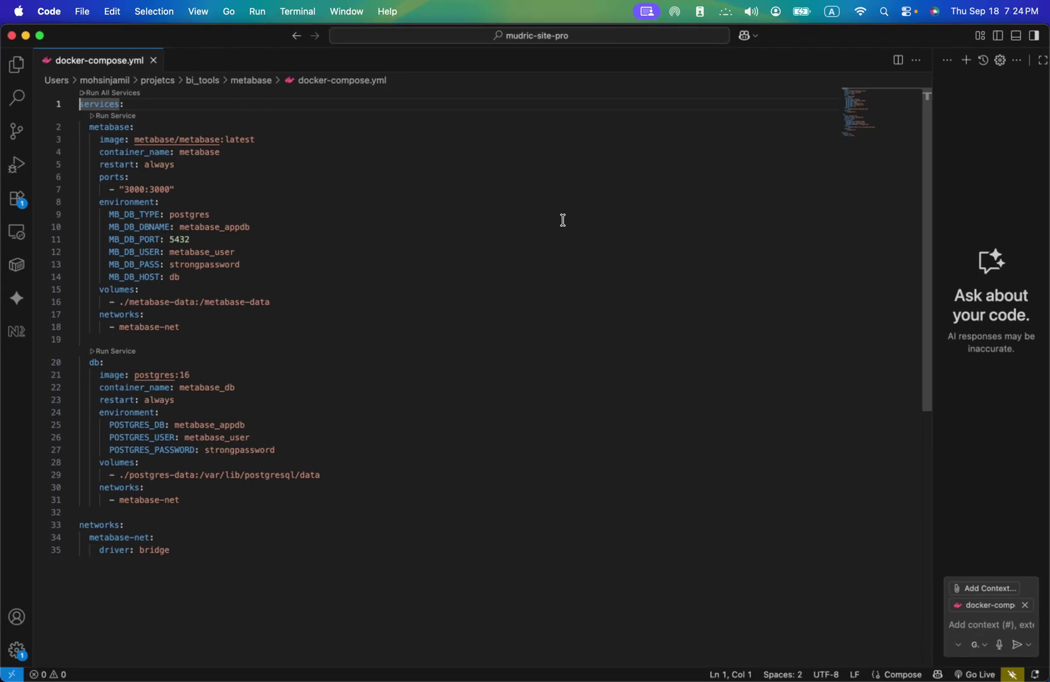
{"action": "key", "text": "super+equal"}
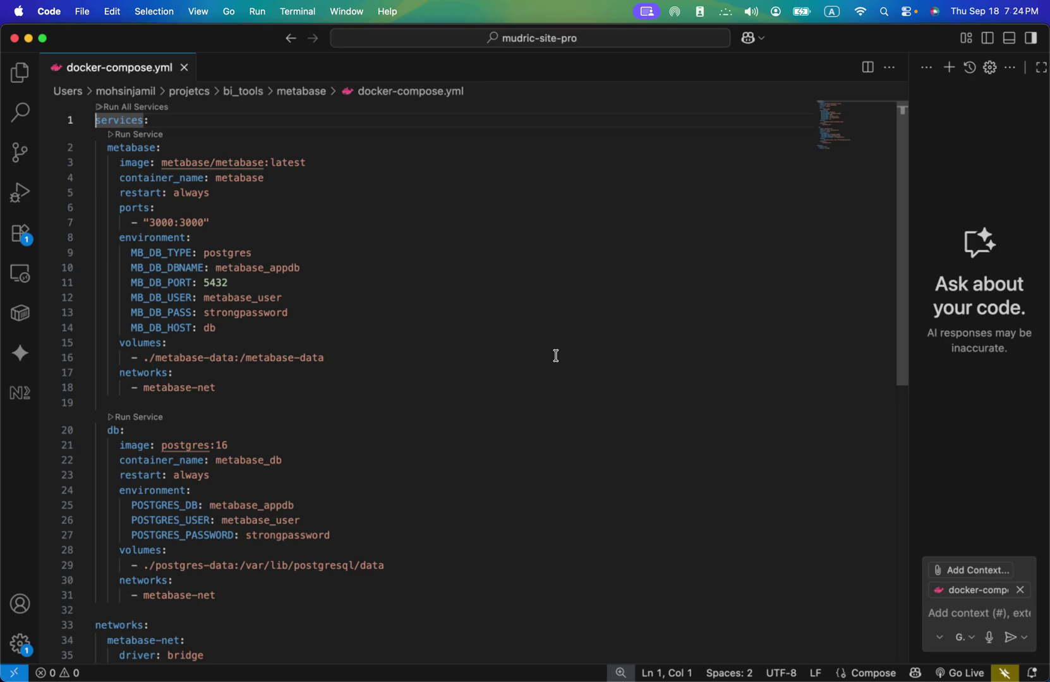
{"action": "scroll", "coordinate": [556, 356], "scroll_direction": "down", "scroll_amount": 5}
{"action": "scroll", "coordinate": [546, 354], "scroll_direction": "up", "scroll_amount": 5}
{"action": "scroll", "coordinate": [258, 306], "scroll_direction": "down", "scroll_amount": 2}
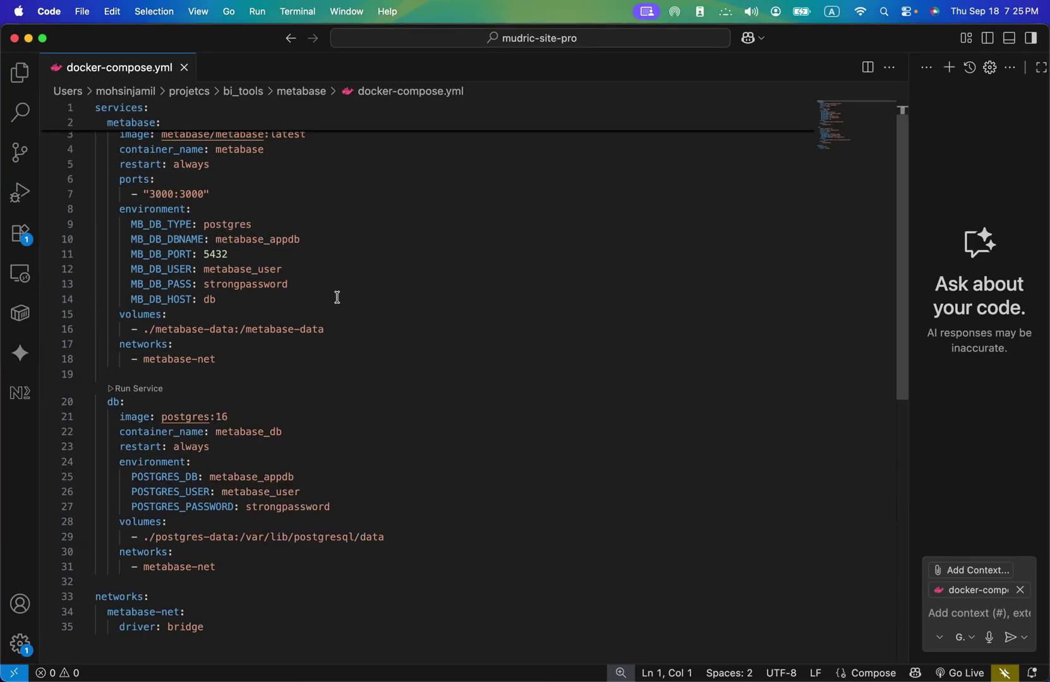
{"action": "scroll", "coordinate": [337, 297], "scroll_direction": "down", "scroll_amount": 4}
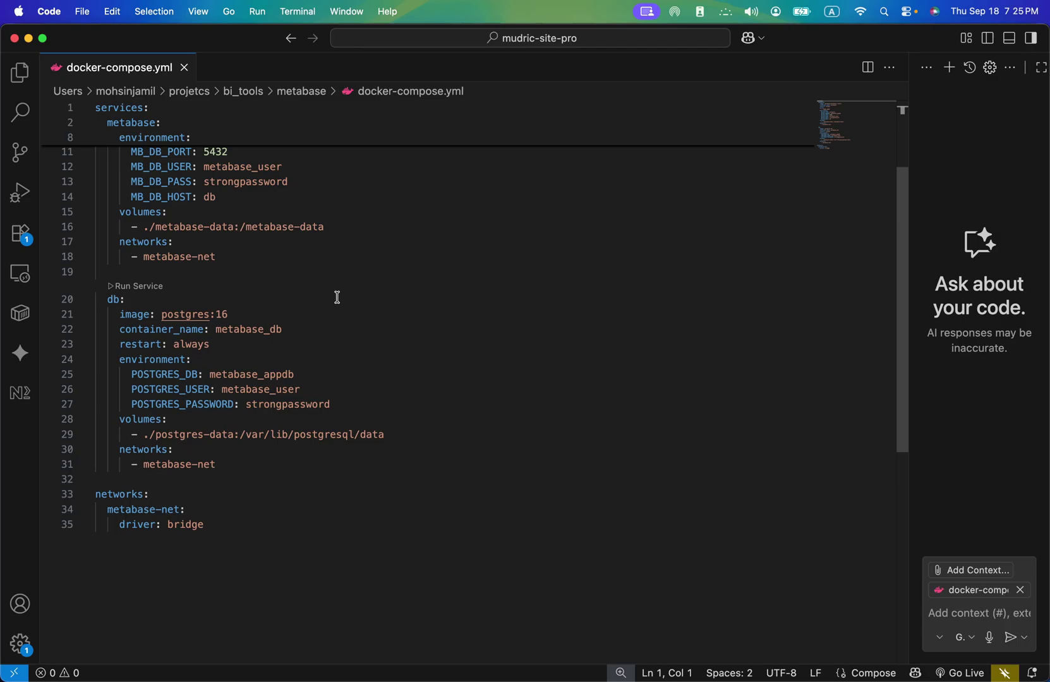
{"action": "scroll", "coordinate": [337, 297], "scroll_direction": "up", "scroll_amount": 2}
{"action": "scroll", "coordinate": [337, 297], "scroll_direction": "up", "scroll_amount": 2}
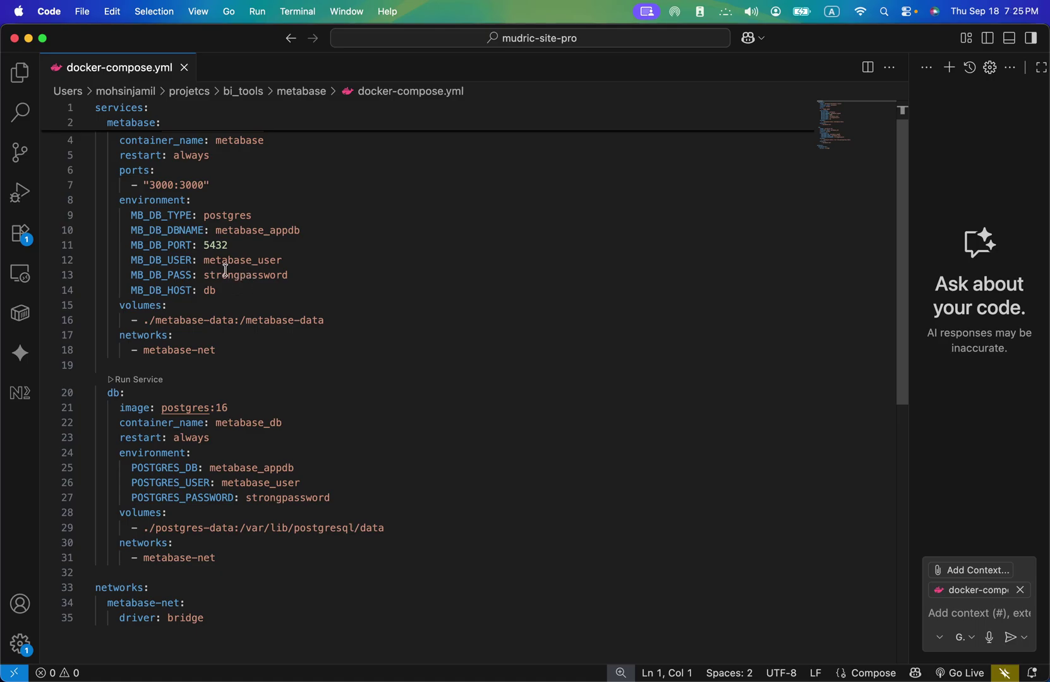
- Finish reviewing docker-compose.yml and close its editor tab
{"action": "scroll", "coordinate": [330, 359], "scroll_direction": "down", "scroll_amount": 4}
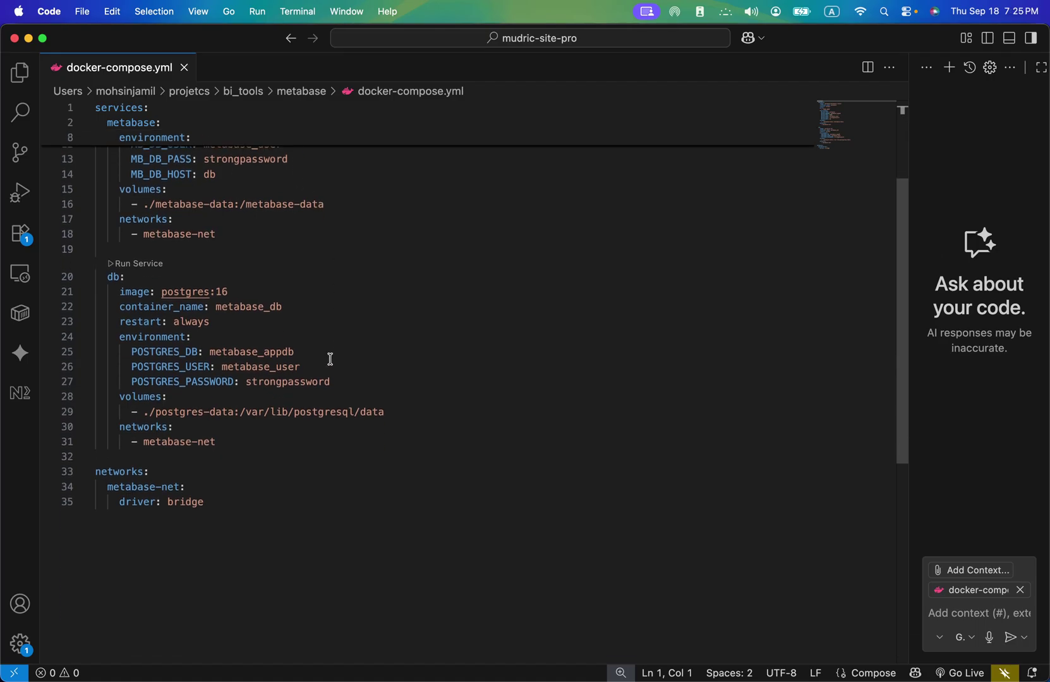
{"action": "scroll", "coordinate": [181, 385], "scroll_direction": "down", "scroll_amount": 1}
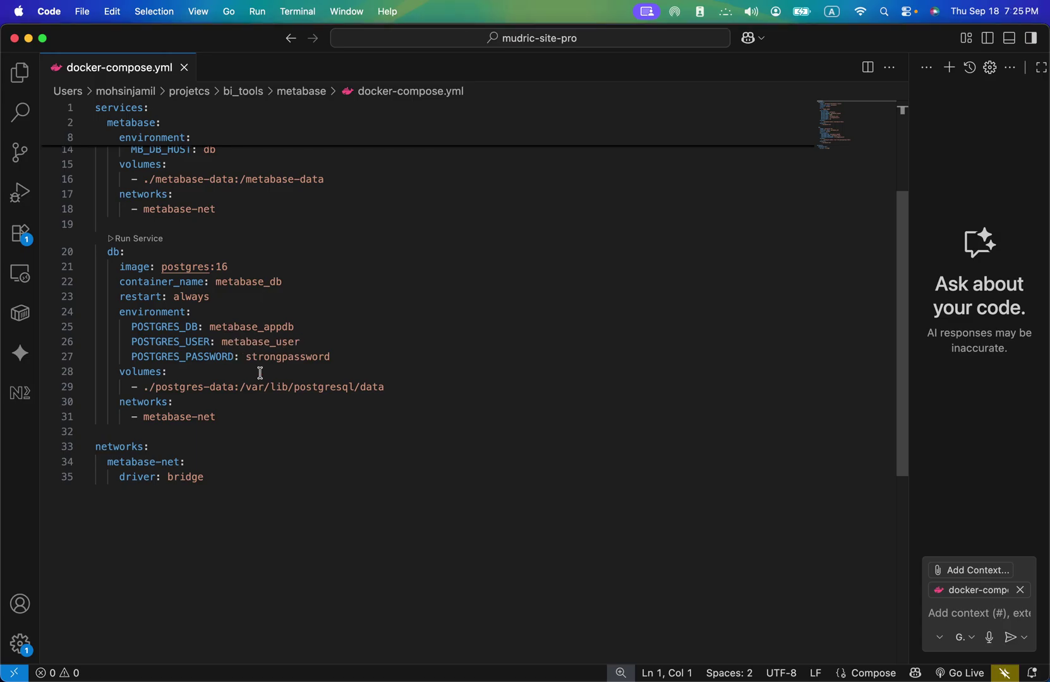
{"action": "scroll", "coordinate": [236, 426], "scroll_direction": "down", "scroll_amount": 2}
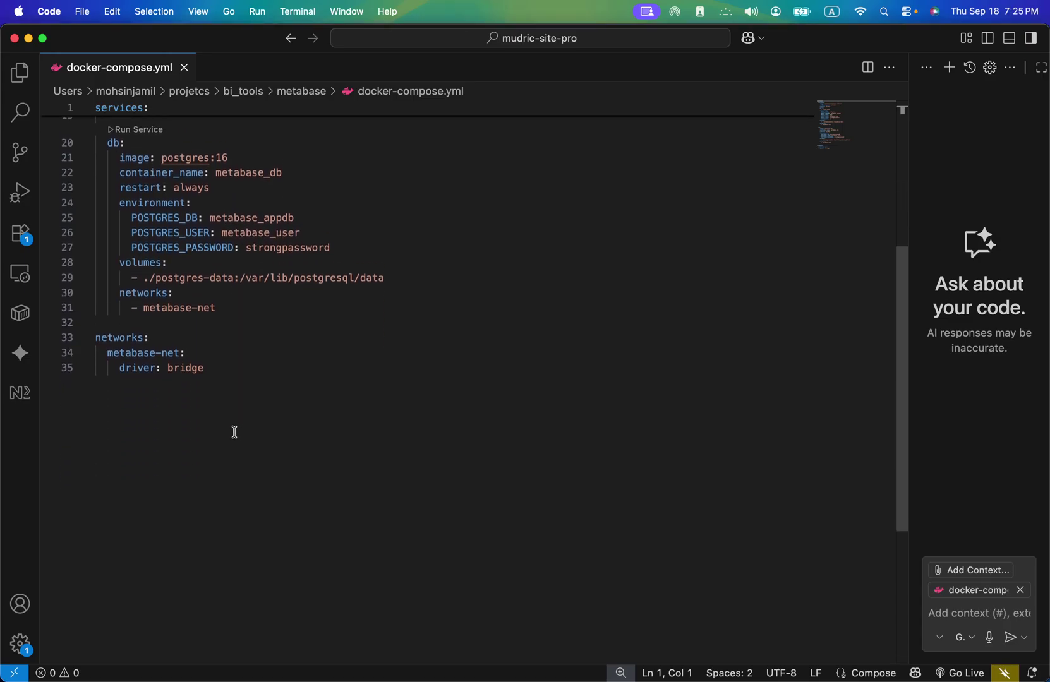
{"action": "scroll", "coordinate": [232, 431], "scroll_direction": "up", "scroll_amount": 5}
{"action": "scroll", "coordinate": [233, 431], "scroll_direction": "down", "scroll_amount": 4}
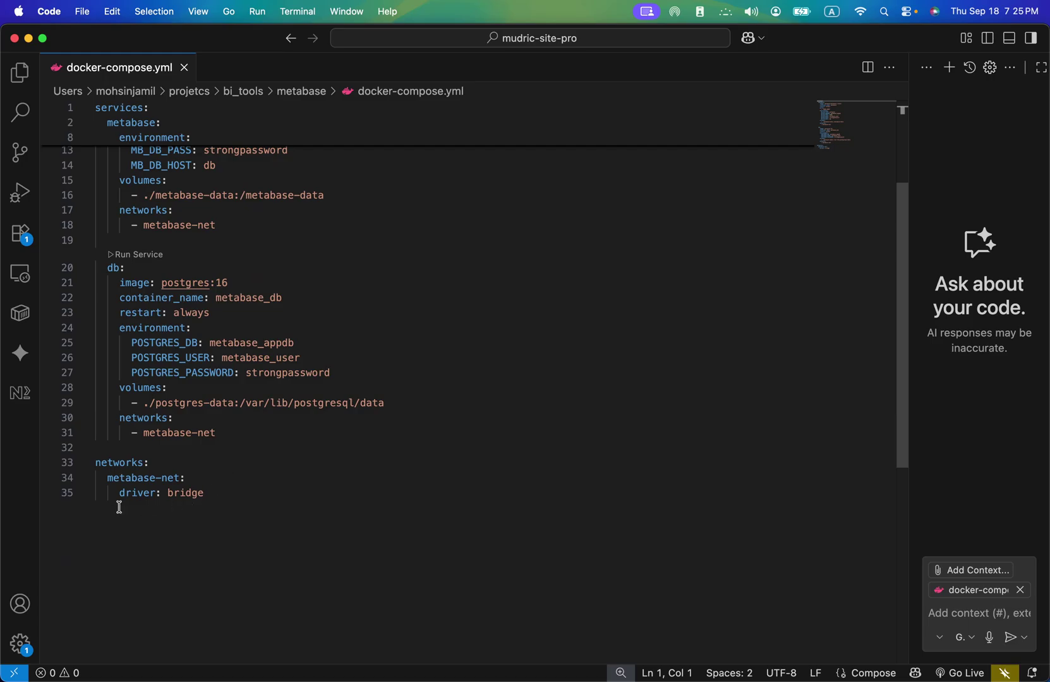
{"action": "scroll", "coordinate": [248, 408], "scroll_direction": "up", "scroll_amount": 3}
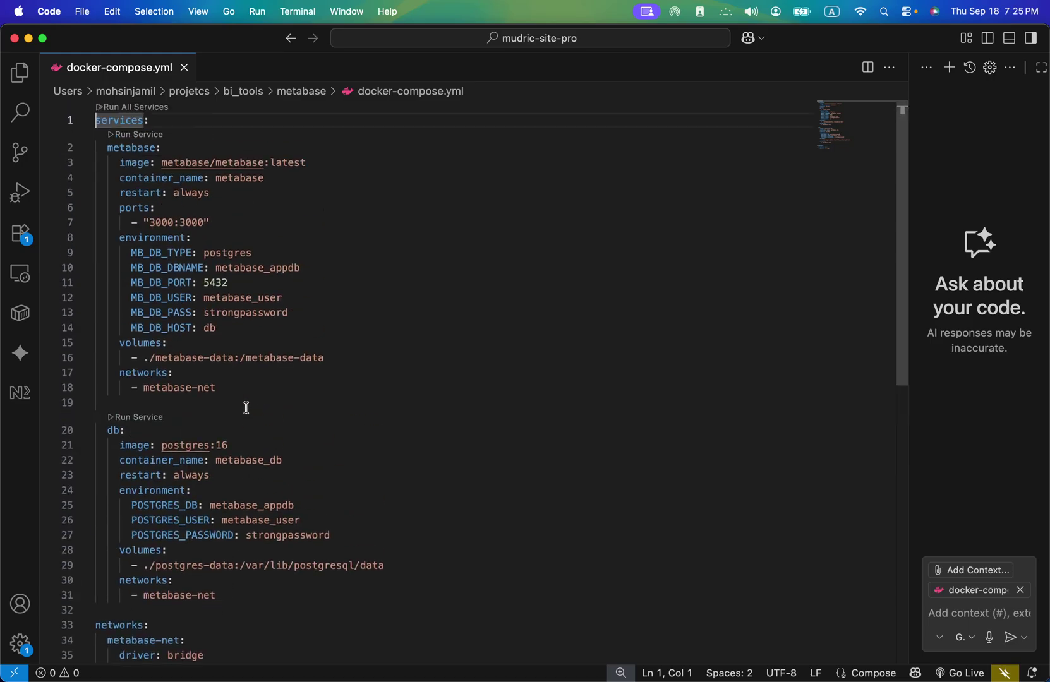
{"action": "left_click", "coordinate": [185, 67]}
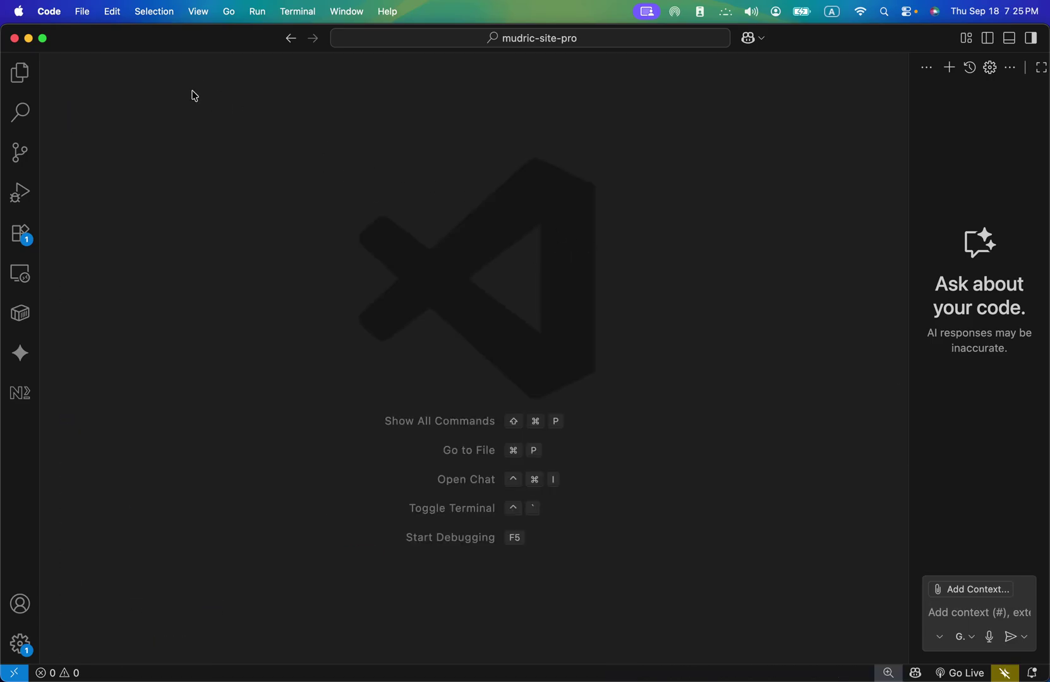
- Open a Terminal at bi_tools/metabase from Finder, centred on screen with enlarged text
{"action": "left_click", "coordinate": [32, 40]}
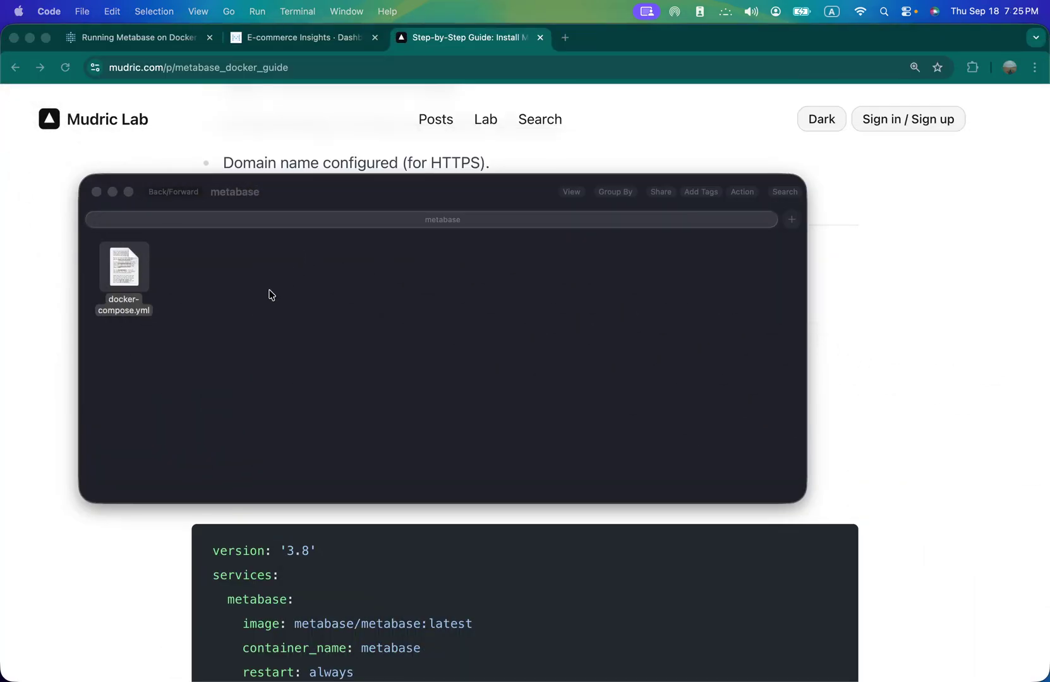
{"action": "left_click", "coordinate": [177, 196]}
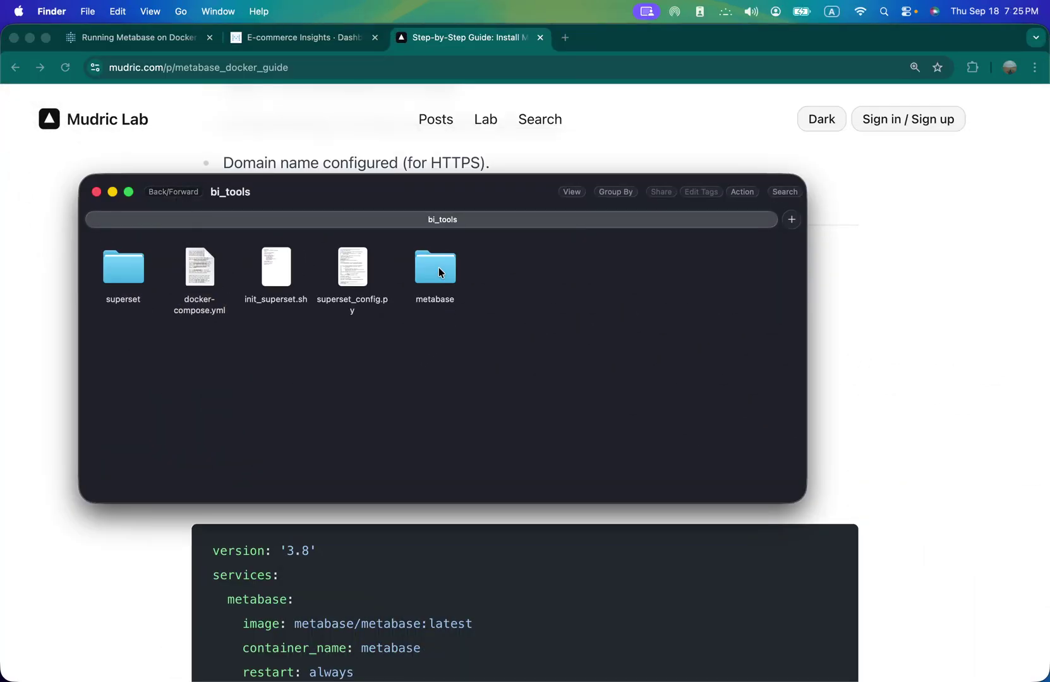
{"action": "right_click", "coordinate": [441, 273]}
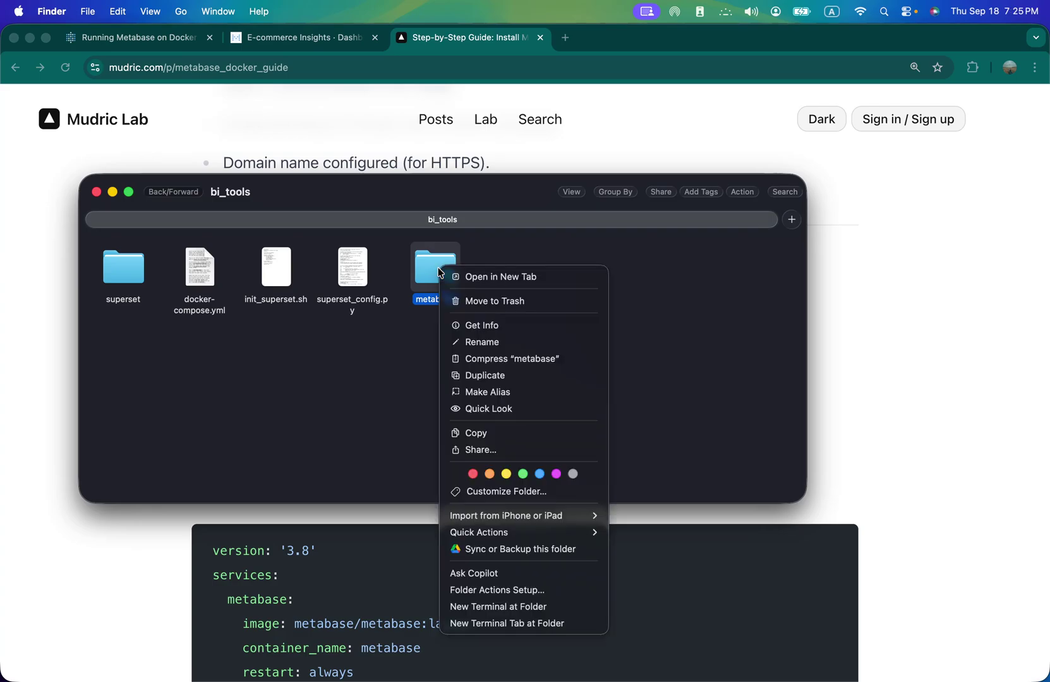
{"action": "left_click", "coordinate": [532, 607]}
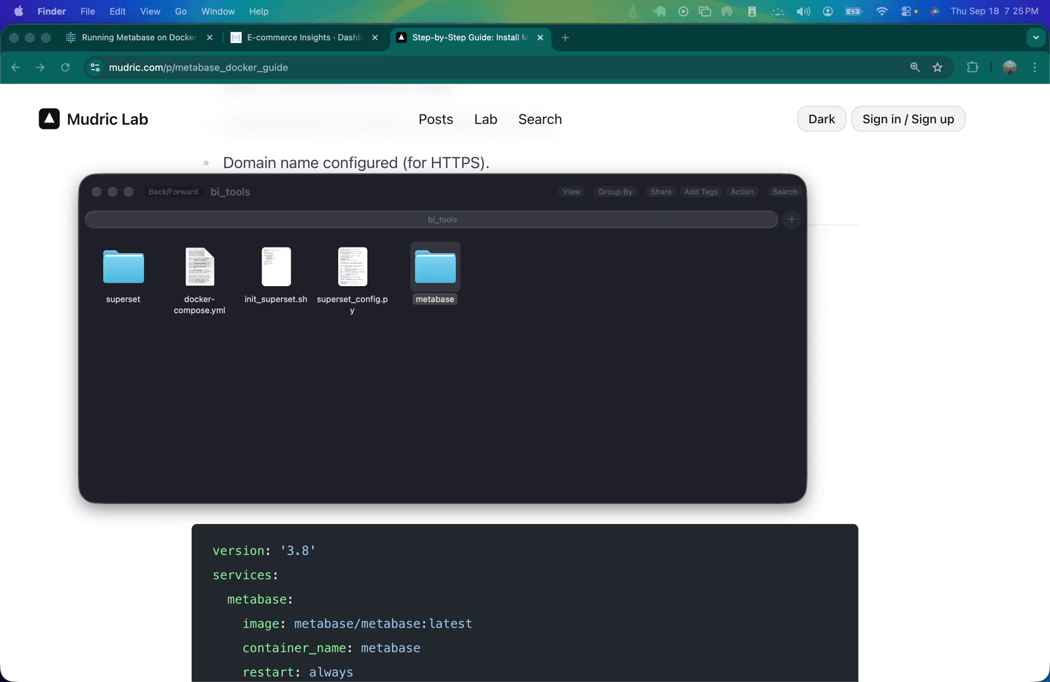
{"action": "left_click_drag", "start_coordinate": [331, 142], "coordinate": [422, 220]}
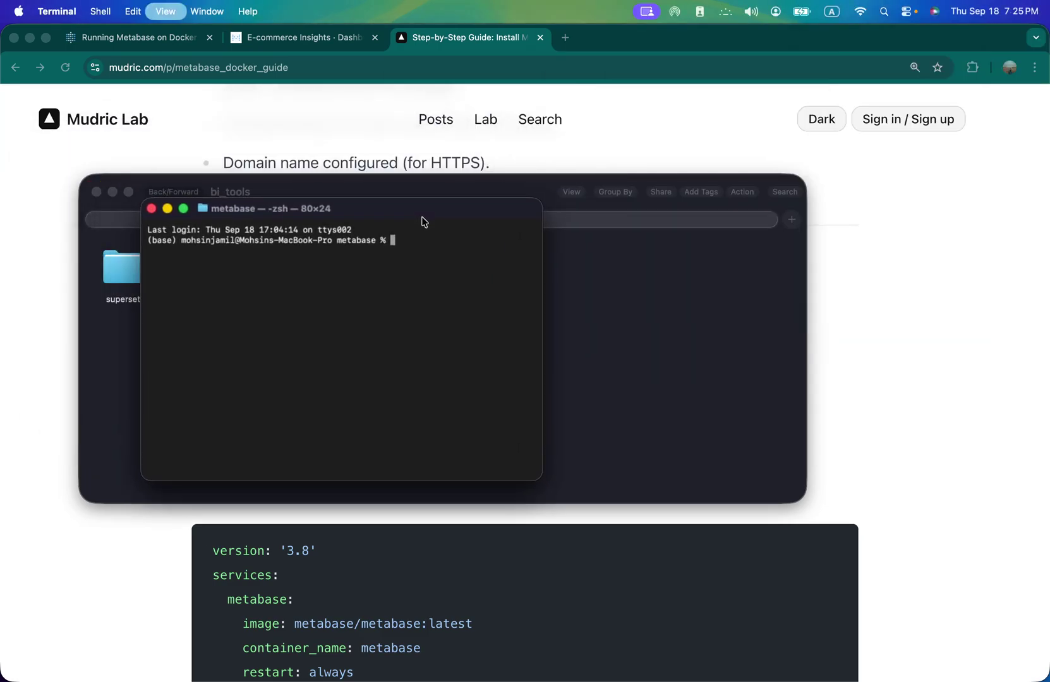
{"action": "key", "text": "super+equal"}
{"action": "key", "text": "super+equal"}
{"action": "key", "text": "super+equal"}
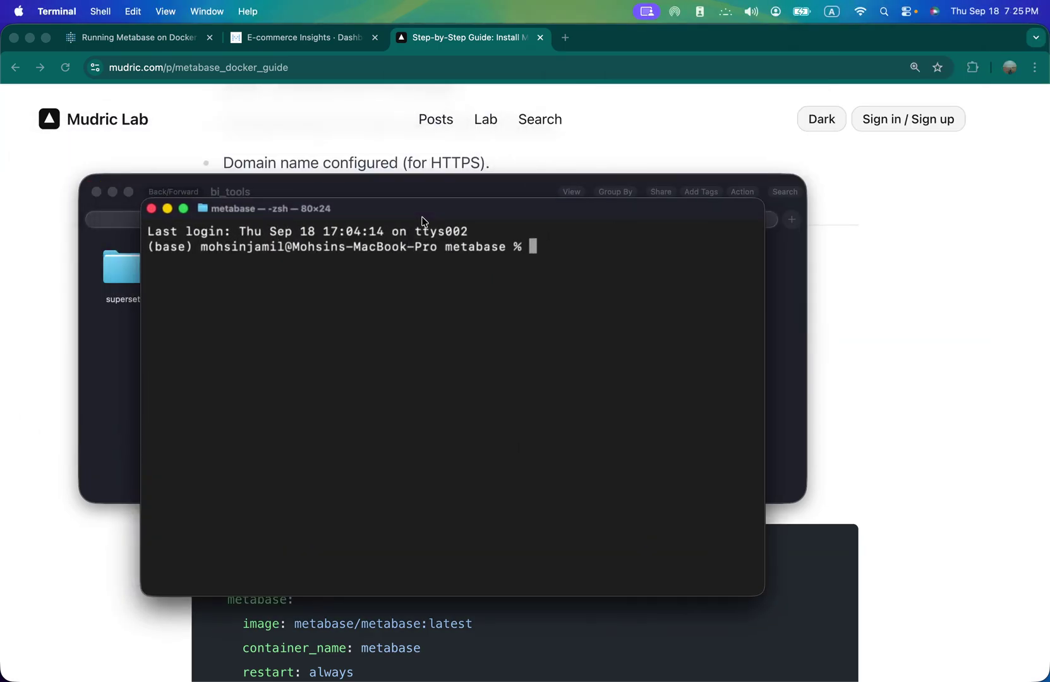
- Copy 'docker-compose up -d' from the guide and run it in the metabase terminal
{"action": "left_click", "coordinate": [893, 278]}
{"action": "scroll", "coordinate": [759, 339], "scroll_direction": "down", "scroll_amount": 5}
{"action": "scroll", "coordinate": [392, 335], "scroll_direction": "down", "scroll_amount": 15}
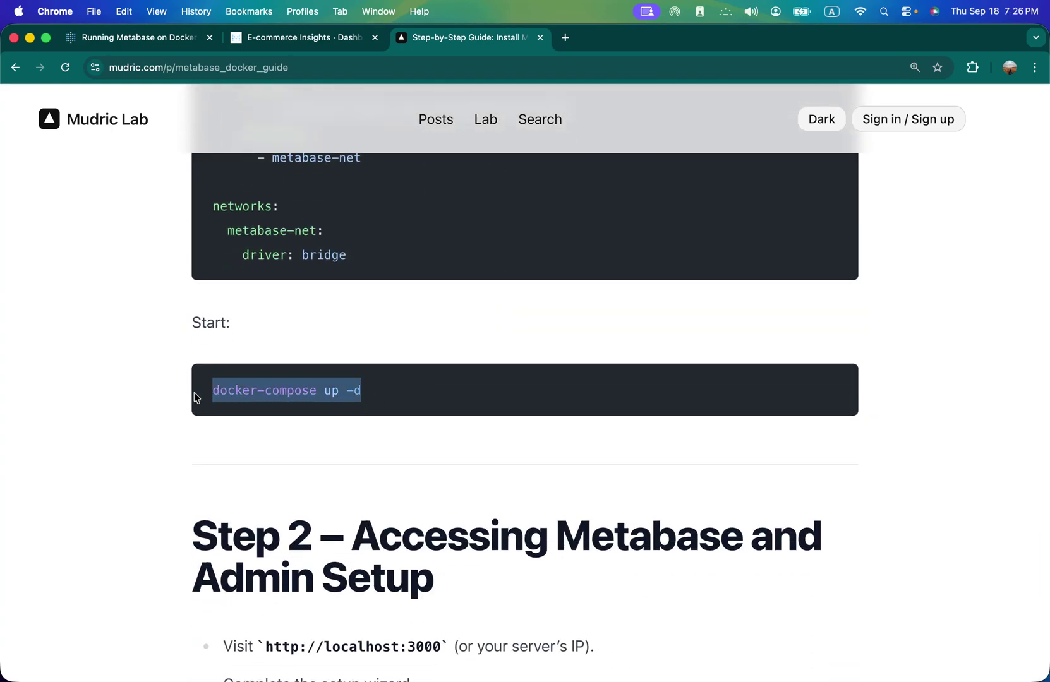
{"action": "right_click", "coordinate": [293, 401]}
{"action": "left_click", "coordinate": [346, 431]}
{"action": "key", "text": "super+Tab"}
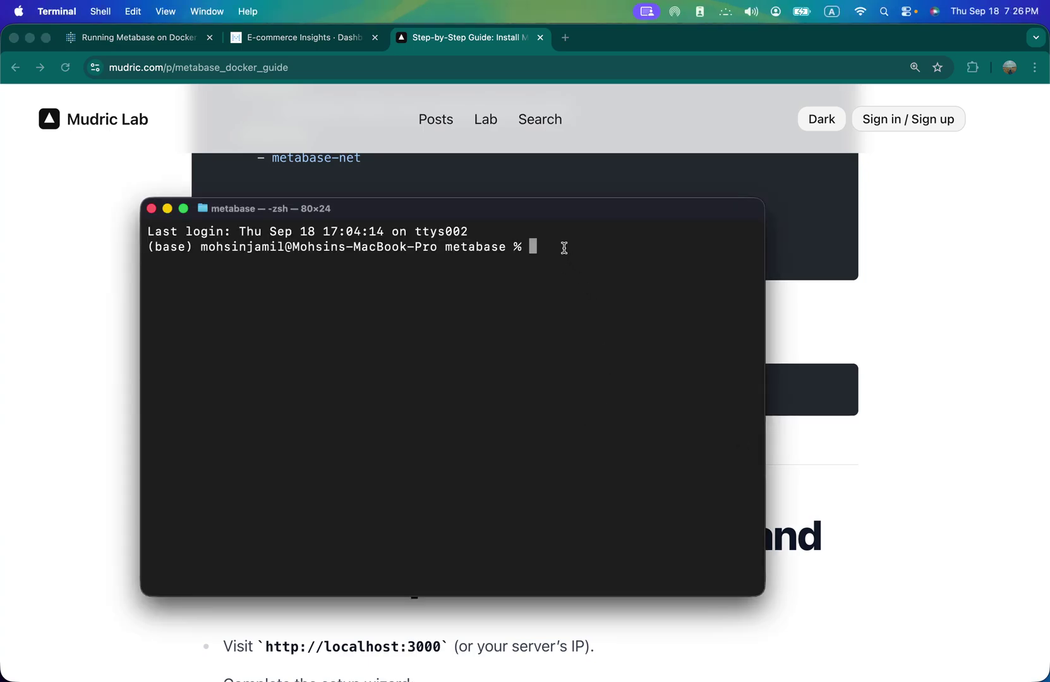
{"action": "key", "text": "super+v"}
{"action": "key", "text": "Return"}
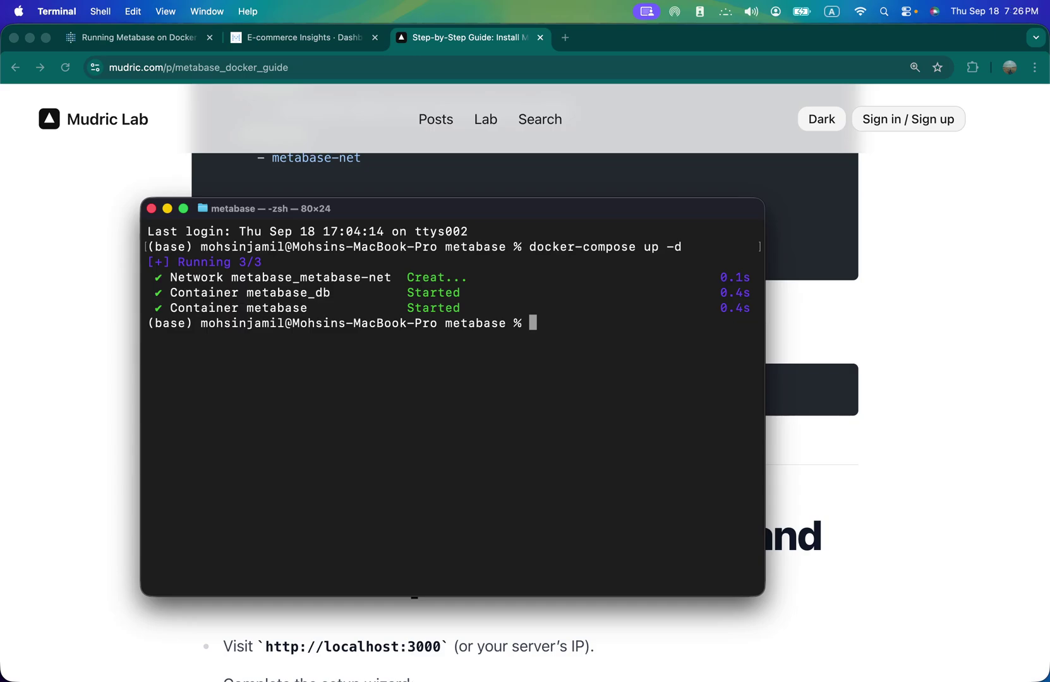
{"action": "key", "text": "super+Tab"}
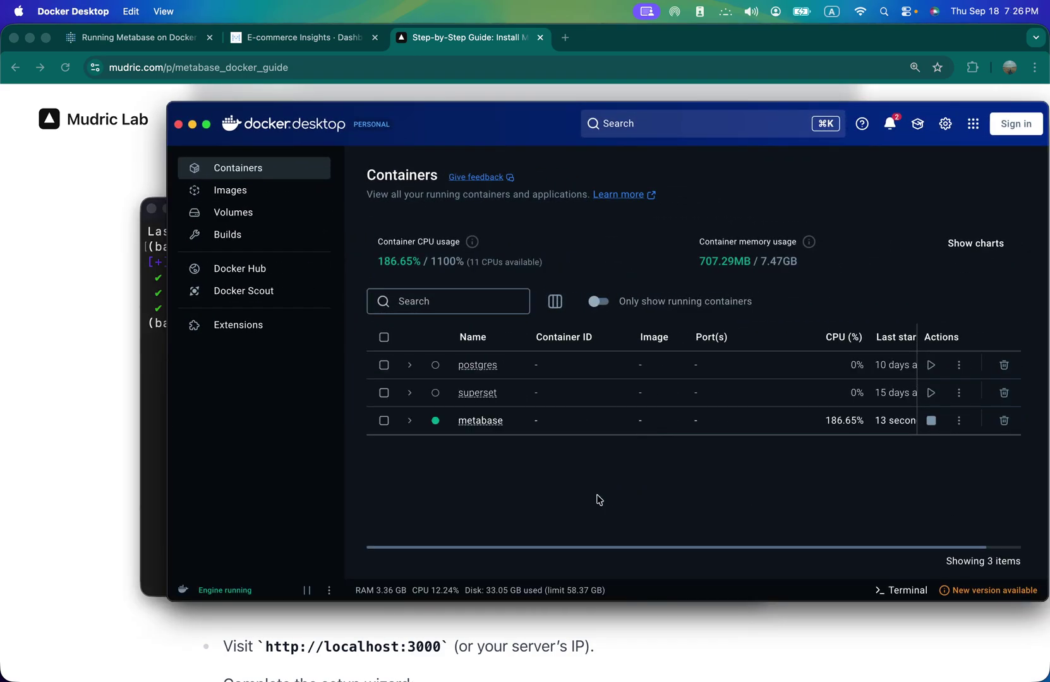
- Check the metabase and metabase_db containers in Docker Desktop, then close the old Docker guide tab
{"action": "left_click_drag", "start_coordinate": [512, 142], "coordinate": [360, 131]}
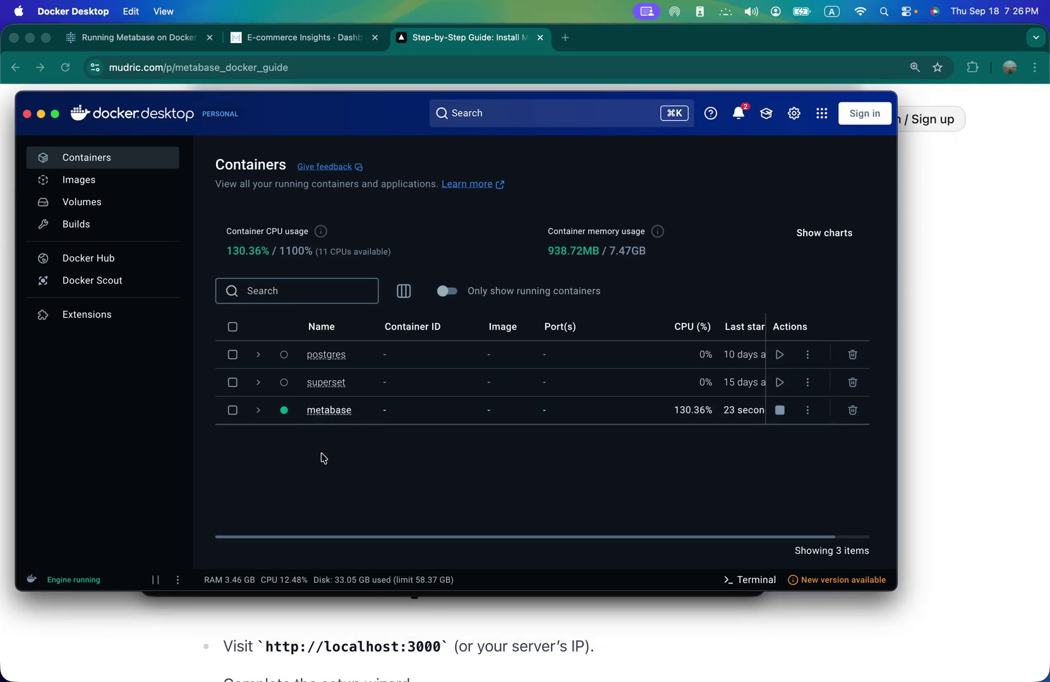
{"action": "left_click", "coordinate": [259, 413]}
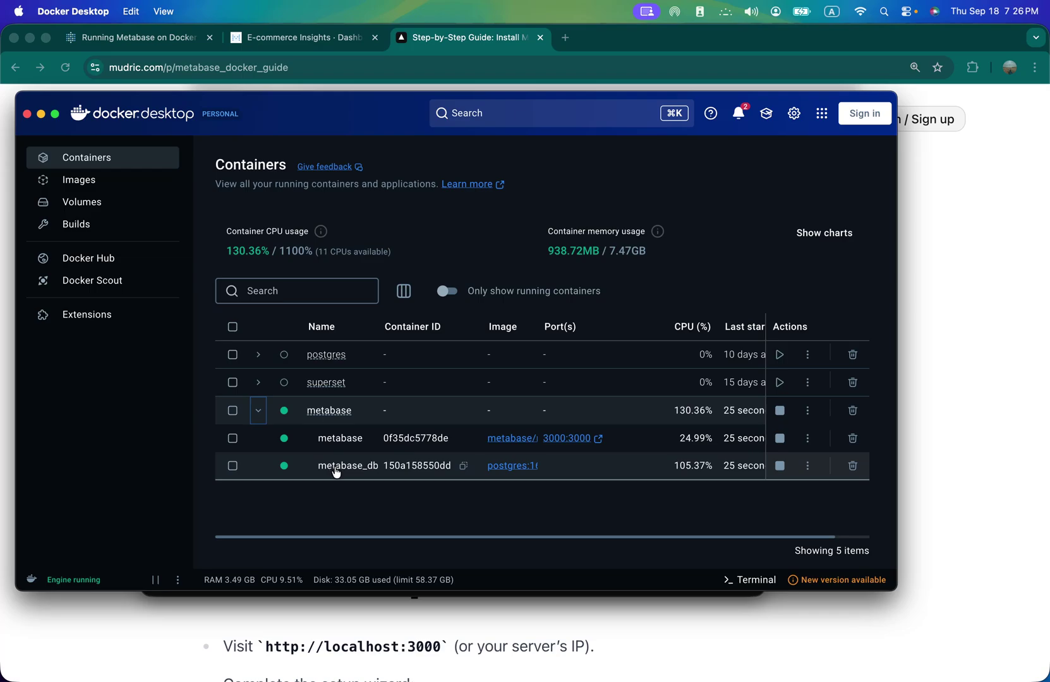
{"action": "left_click", "coordinate": [259, 412]}
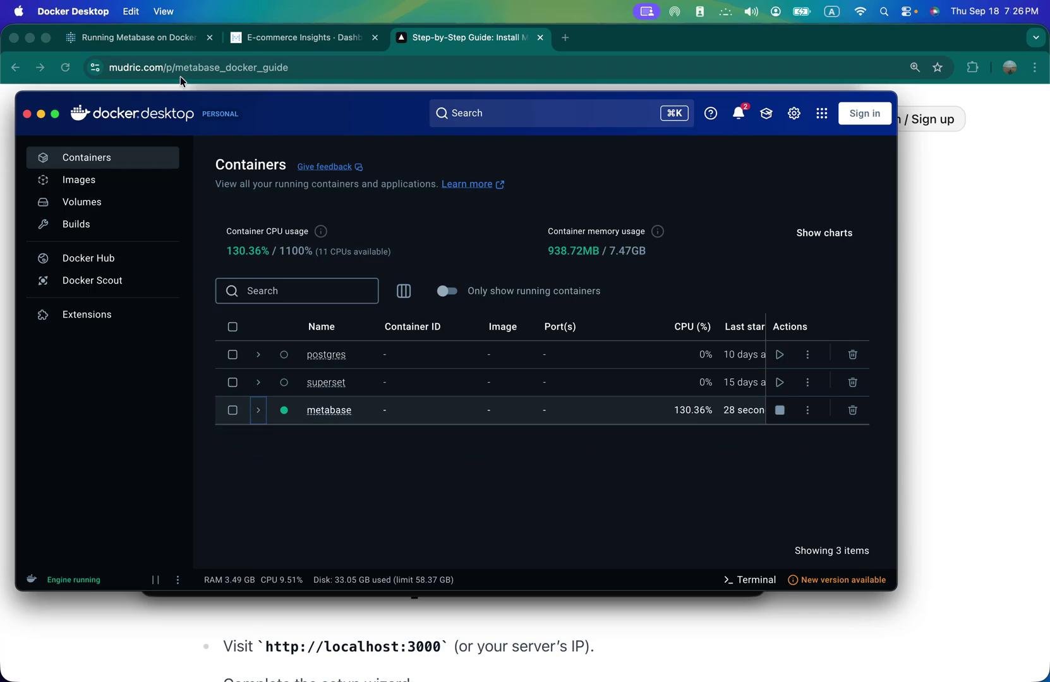
{"action": "left_click", "coordinate": [211, 39]}
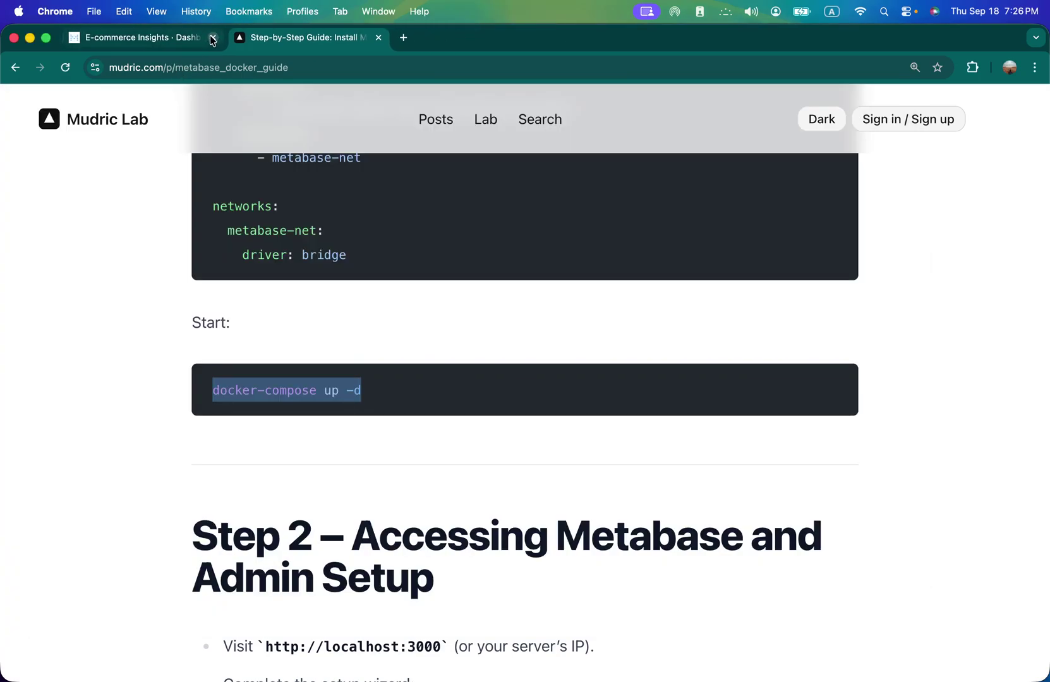
- Load localhost:3000 in a new tab at 125% zoom and begin setup with English
{"action": "left_click", "coordinate": [399, 39]}
{"action": "type", "text": "lo"}
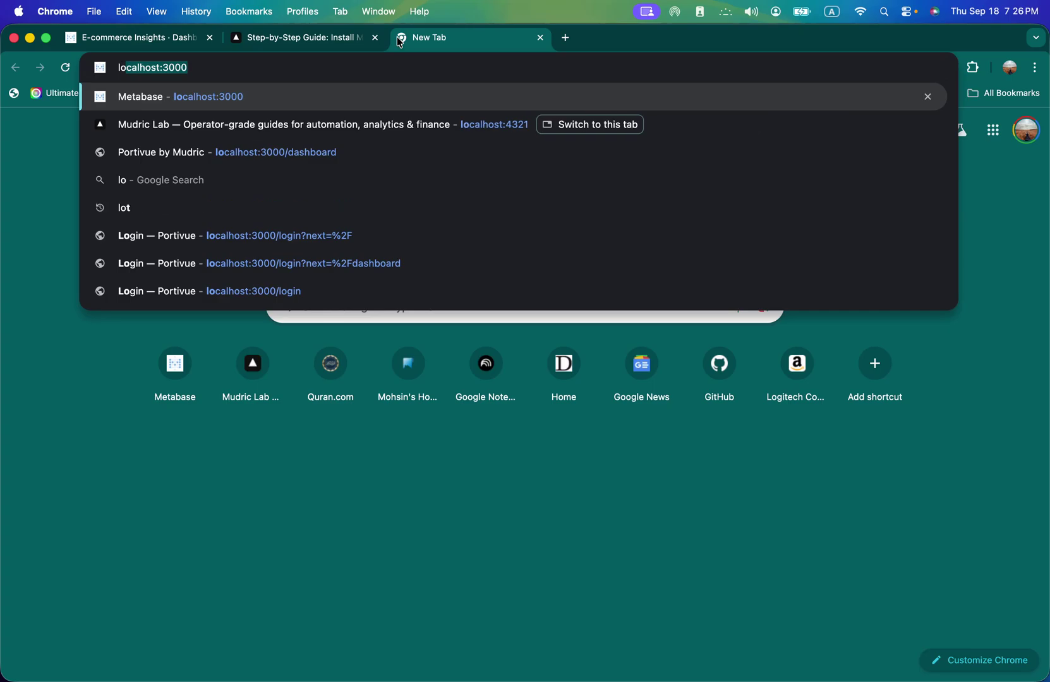
{"action": "key", "text": "Return"}
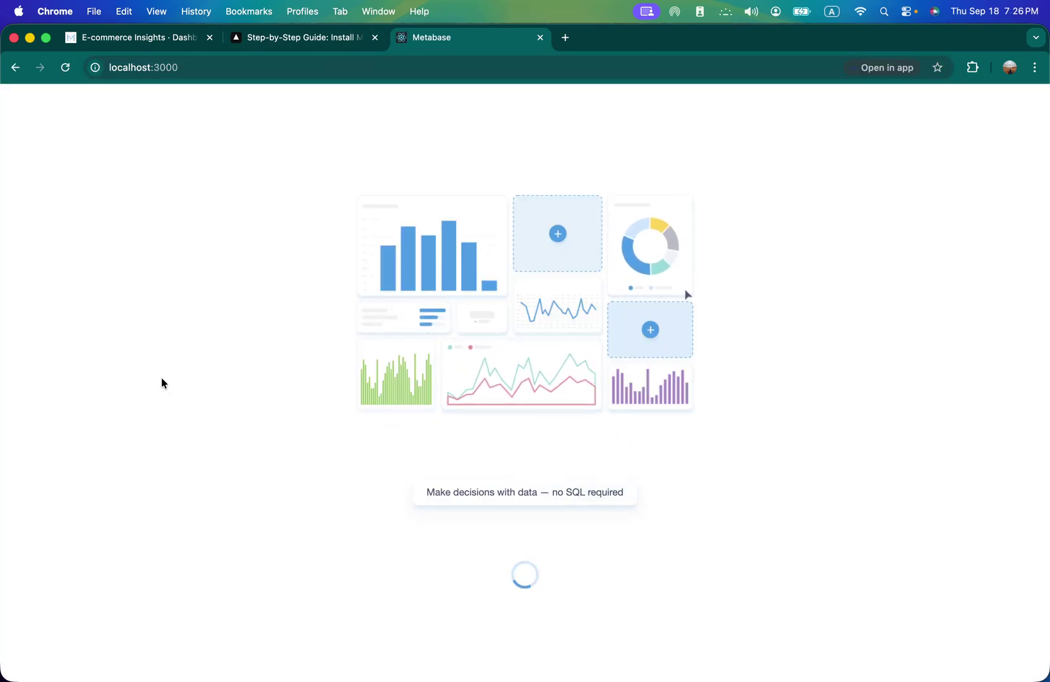
{"action": "key", "text": "super+equal"}
{"action": "key", "text": "super+equal"}
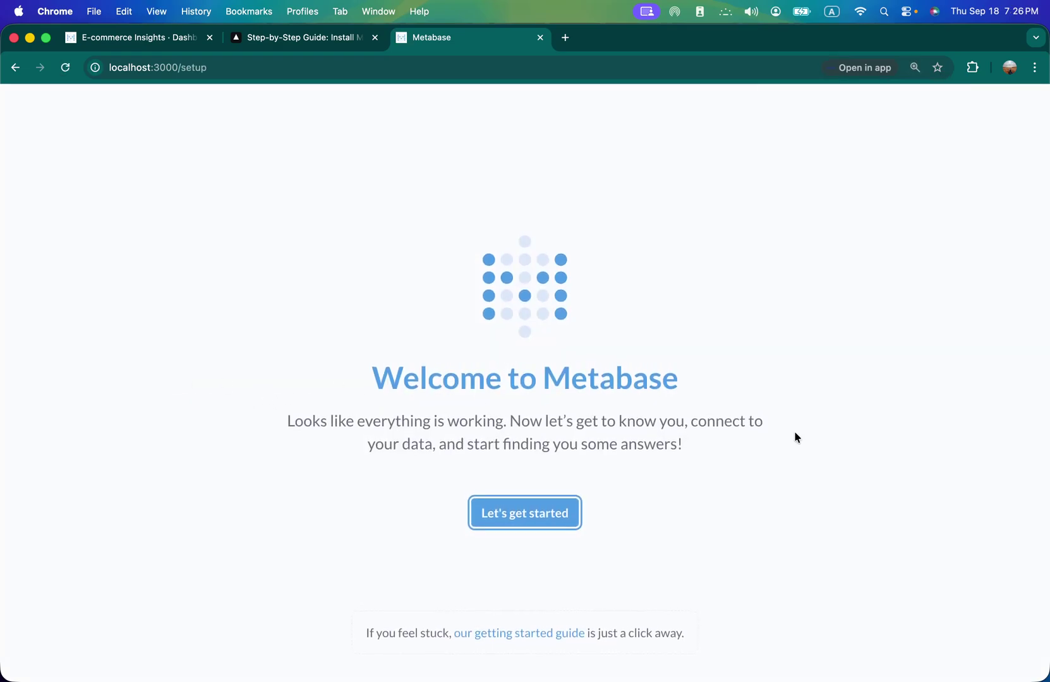
{"action": "left_click", "coordinate": [528, 528]}
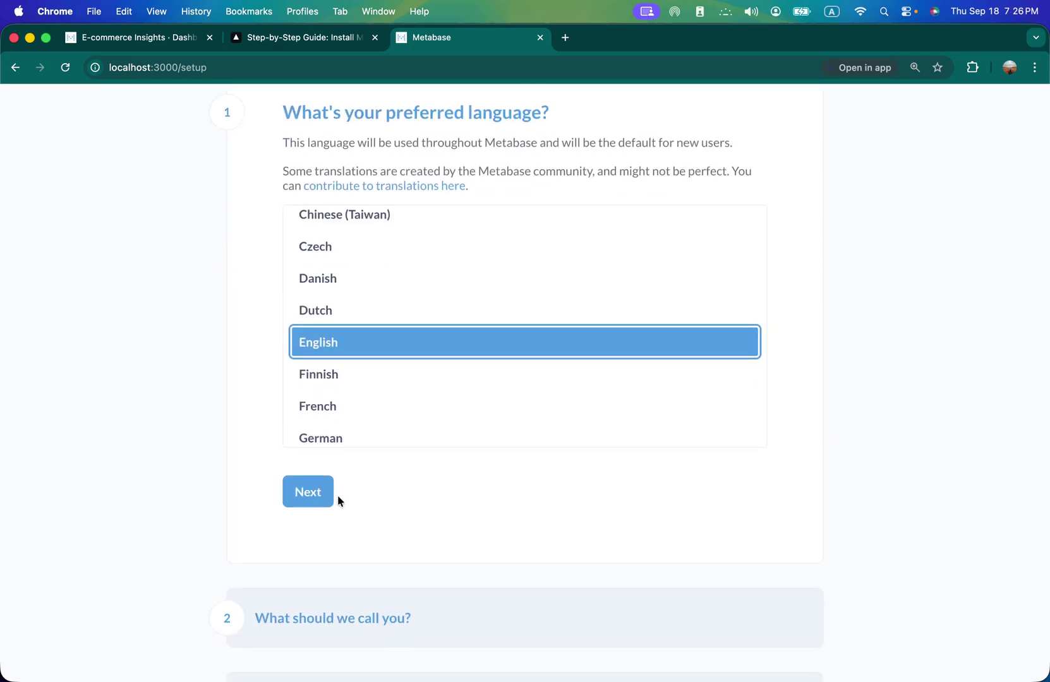
{"action": "left_click", "coordinate": [329, 494]}
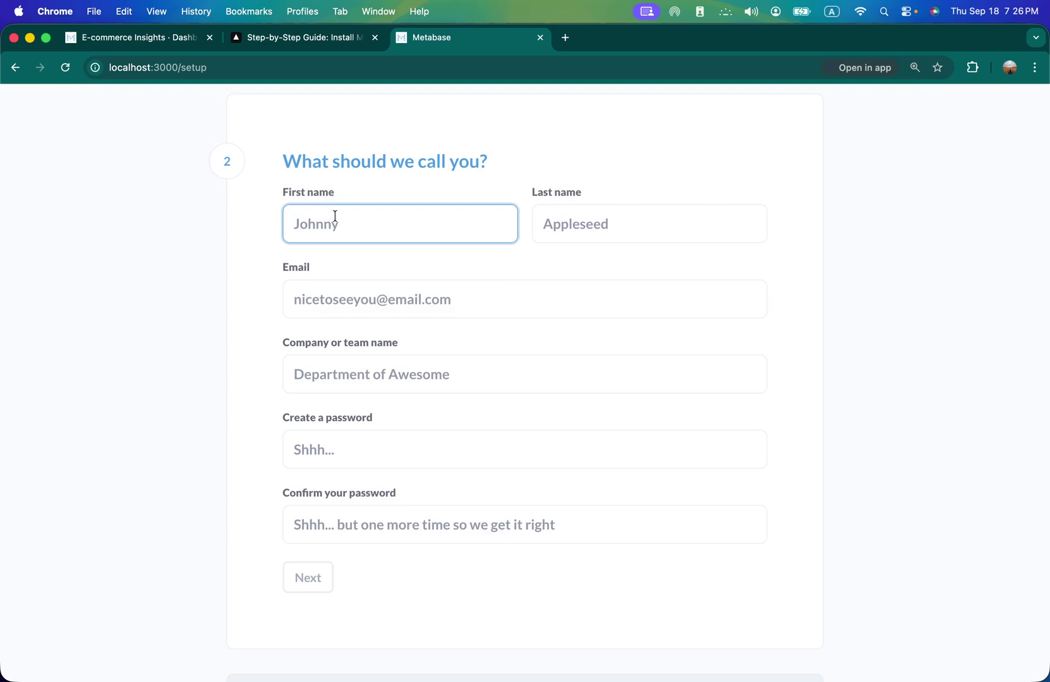
- Enter the admin's first name, last name and e-mail address in the setup form
{"action": "type", "text": "Mudric"}
{"action": "key", "text": "Tab"}
{"action": "type", "text": "Lab"}
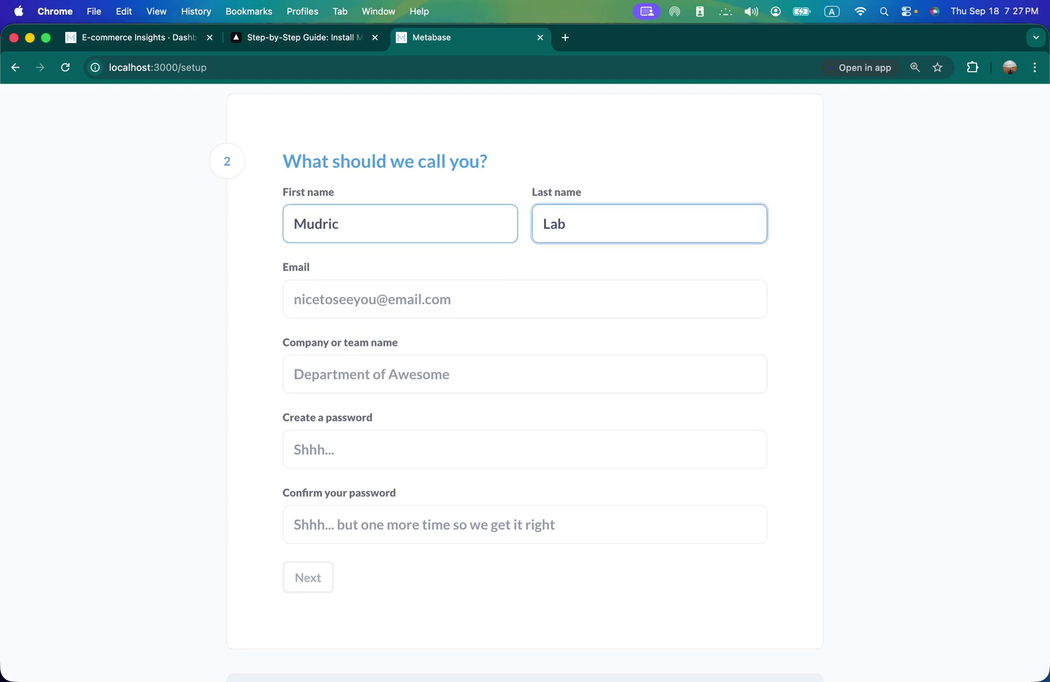
{"action": "left_click", "coordinate": [300, 290]}
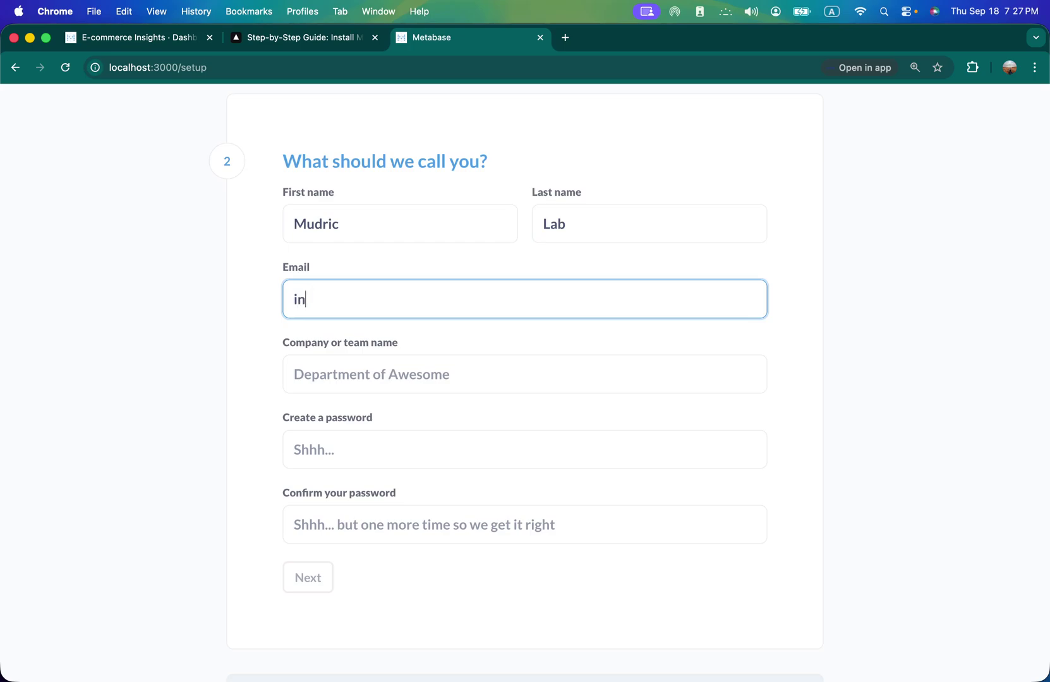
- Fill in company name 'Mudr', set and confirm the account password, and continue
{"action": "left_click", "coordinate": [320, 388]}
{"action": "type", "text": "Mudric"}
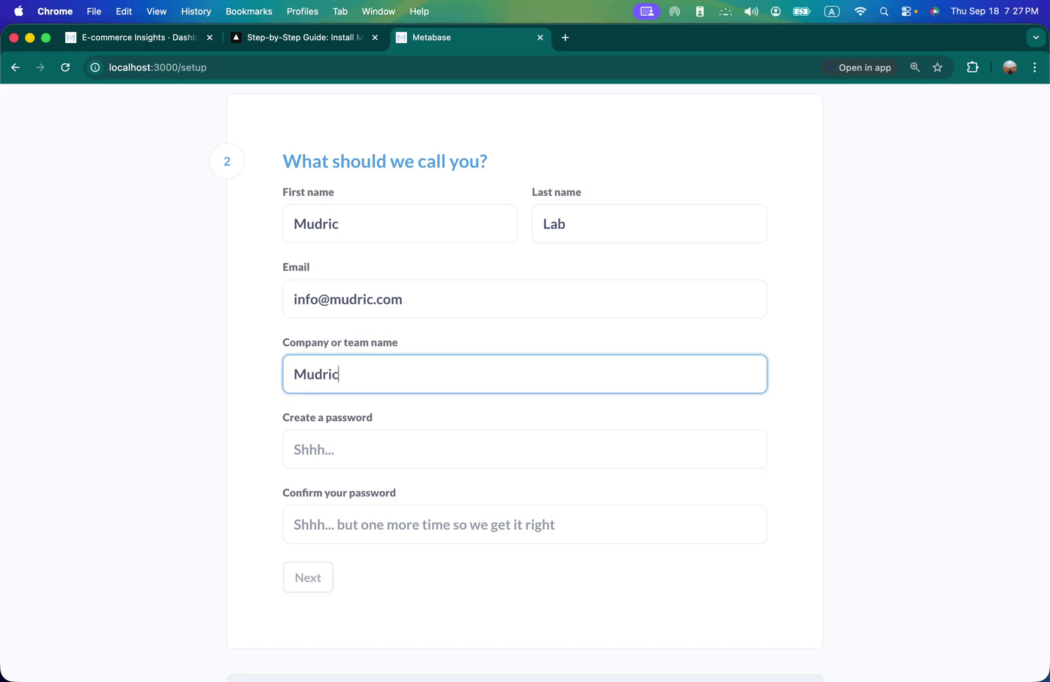
{"action": "left_click", "coordinate": [313, 444]}
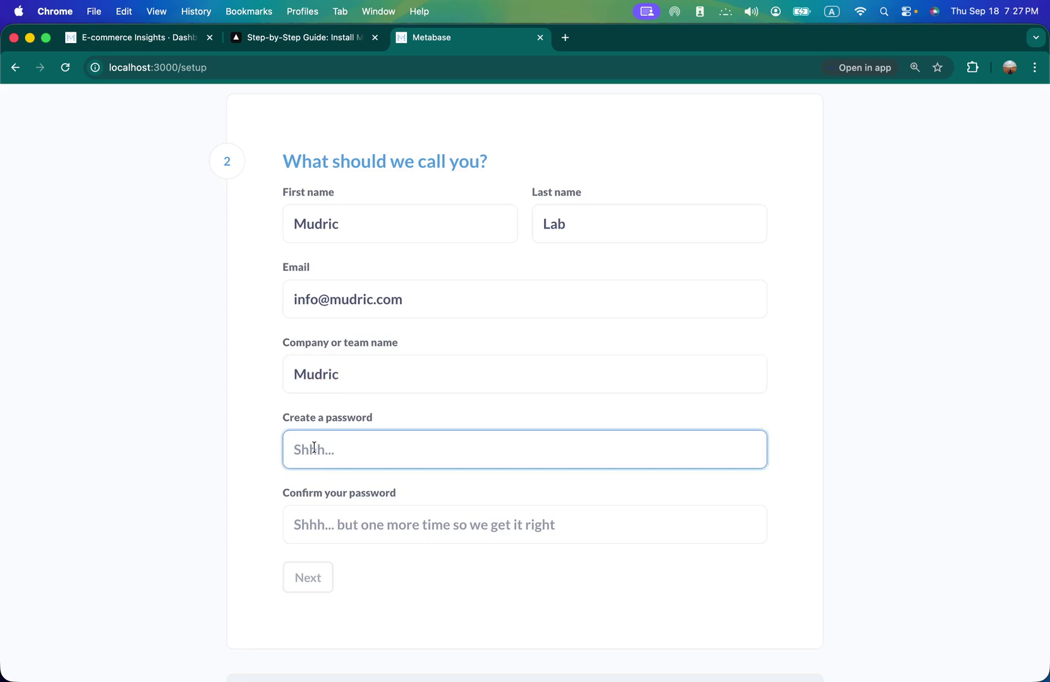
{"action": "type", "text": "*******"}
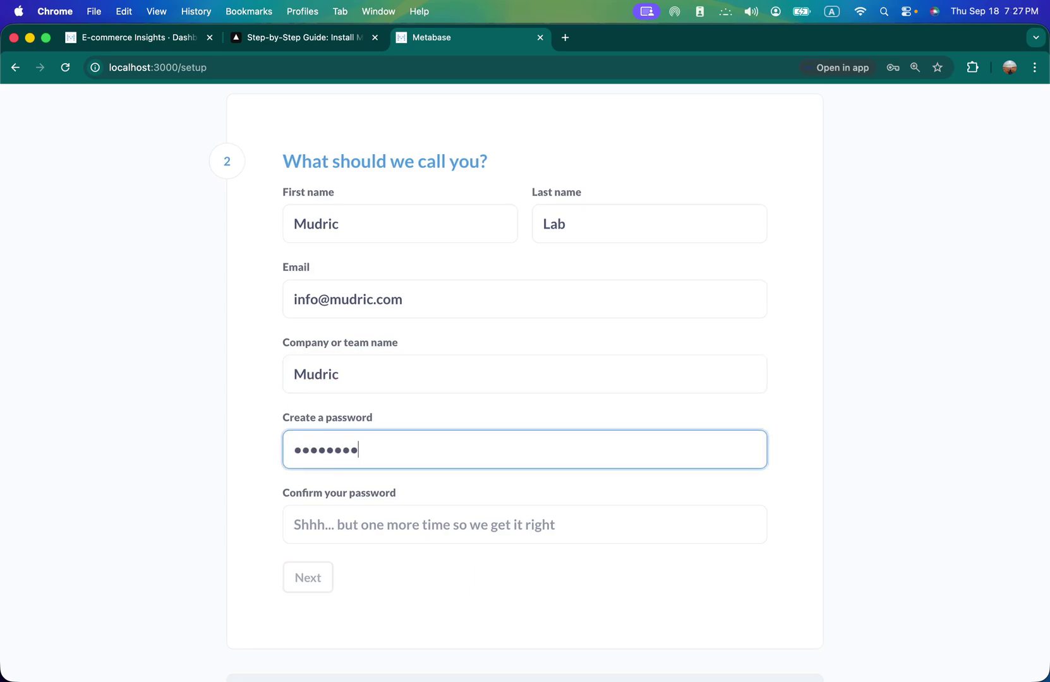
{"action": "left_click", "coordinate": [332, 521]}
{"action": "type", "text": "*******"}
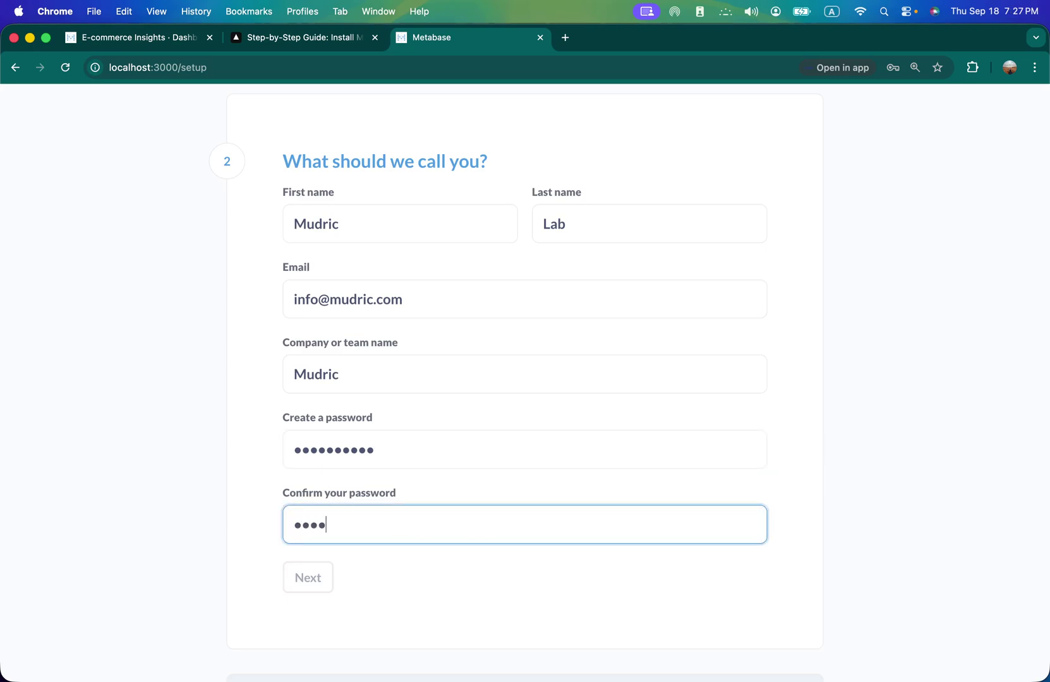
{"action": "type", "text": "***"}
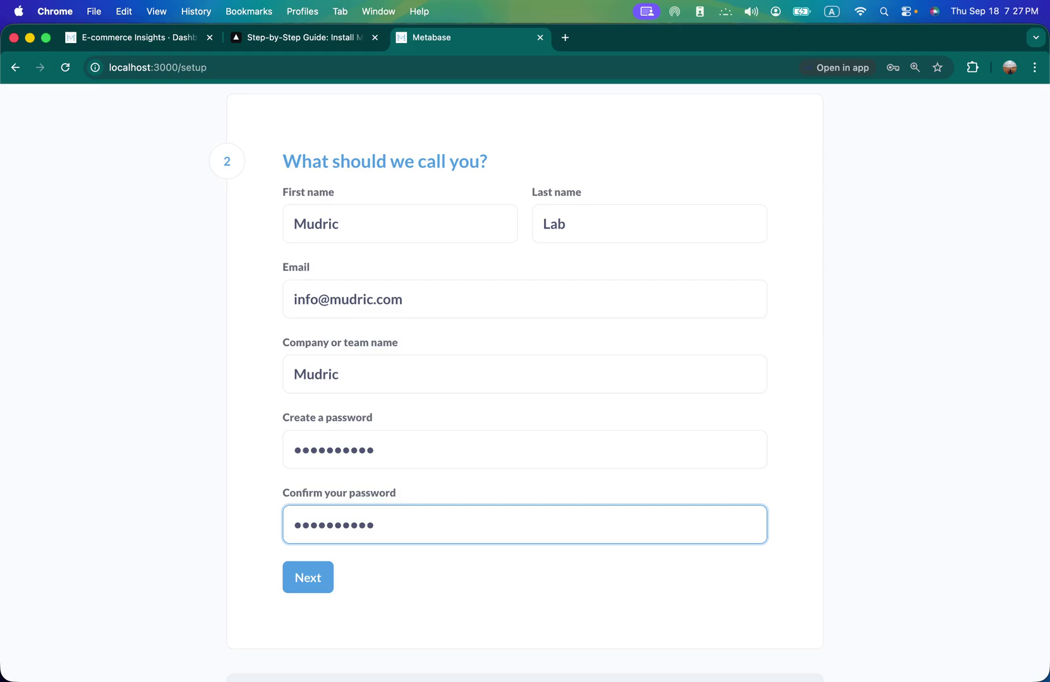
{"action": "left_click", "coordinate": [308, 580]}
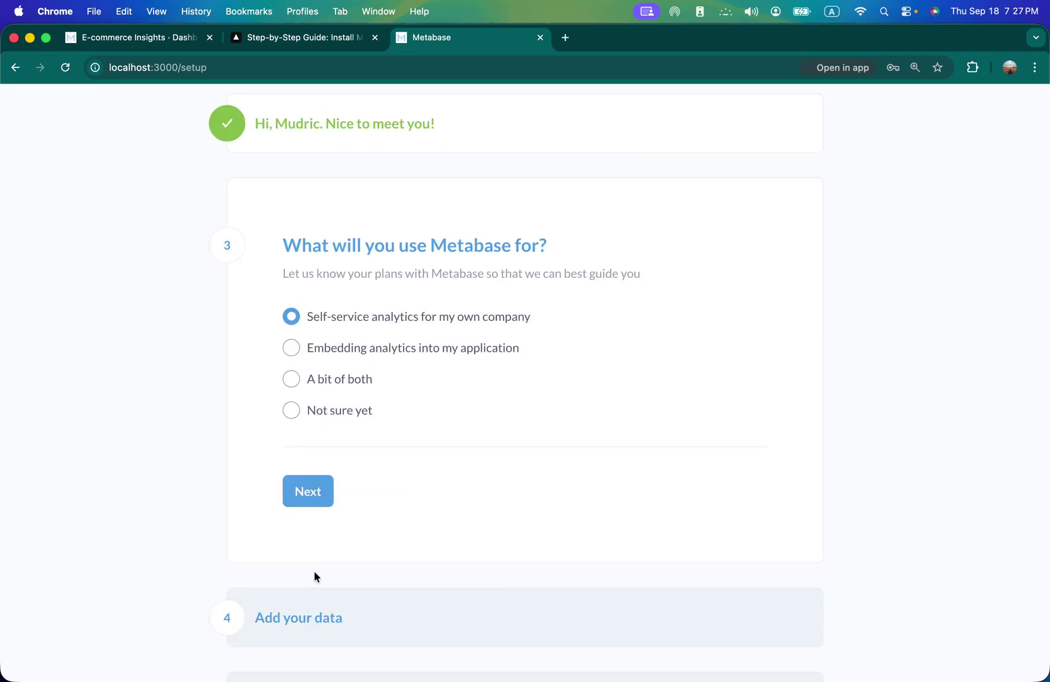
- Choose self-service analytics, skip adding the PostgreSQL database, finish, and enter Metabase
{"action": "left_click", "coordinate": [320, 495]}
{"action": "scroll", "coordinate": [887, 421], "scroll_direction": "down", "scroll_amount": 3}
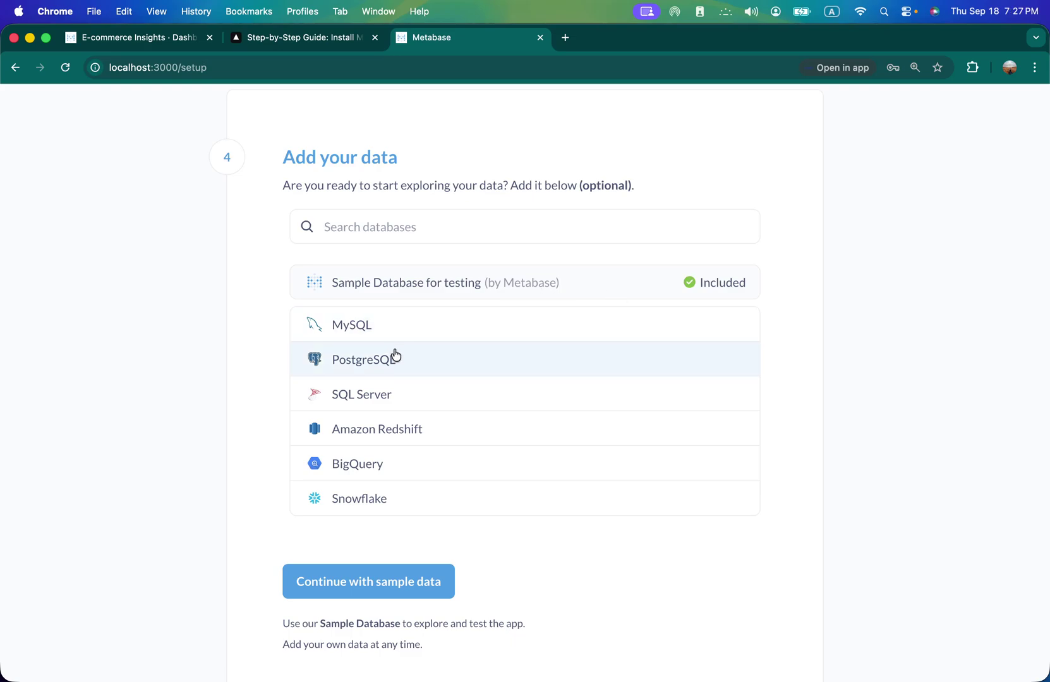
{"action": "left_click", "coordinate": [345, 369]}
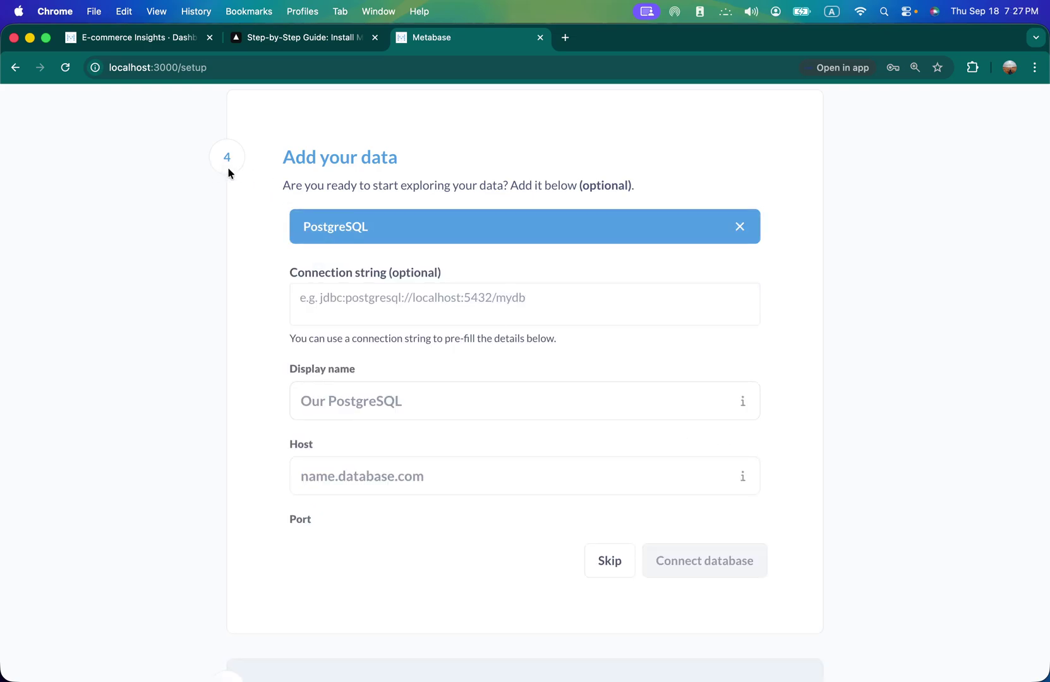
{"action": "left_click", "coordinate": [593, 556]}
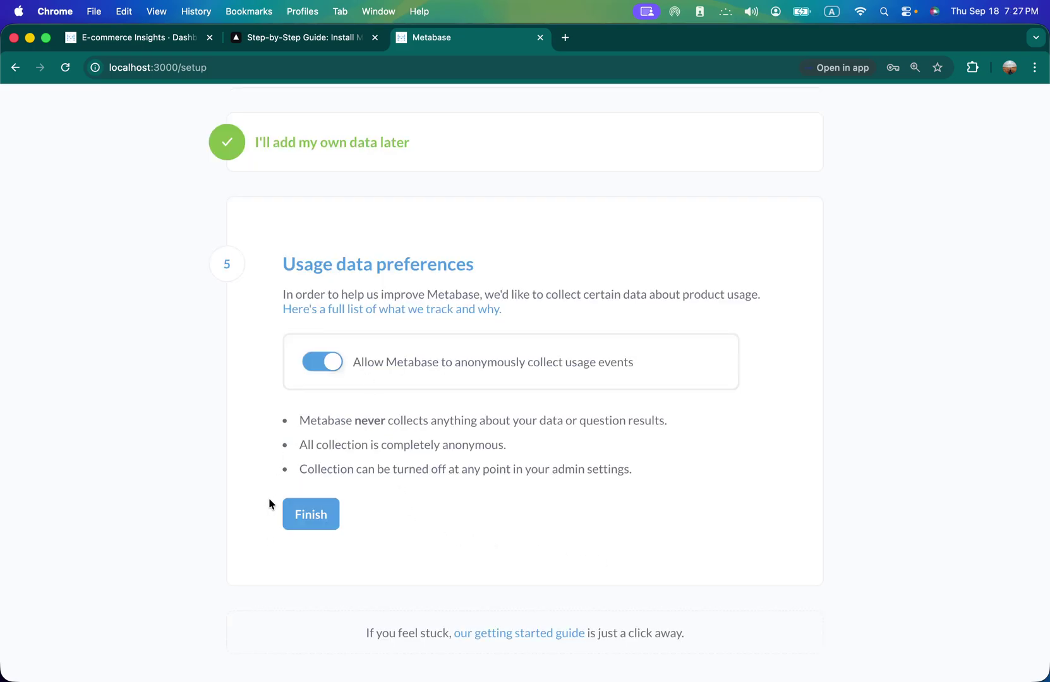
{"action": "left_click", "coordinate": [304, 513]}
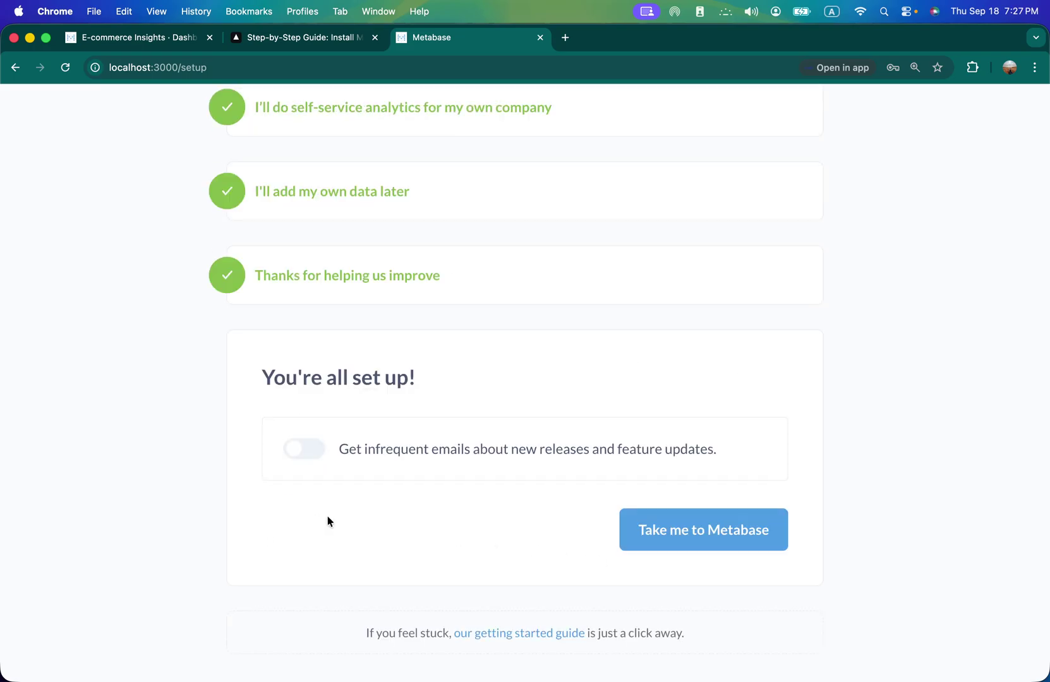
{"action": "left_click", "coordinate": [682, 540]}
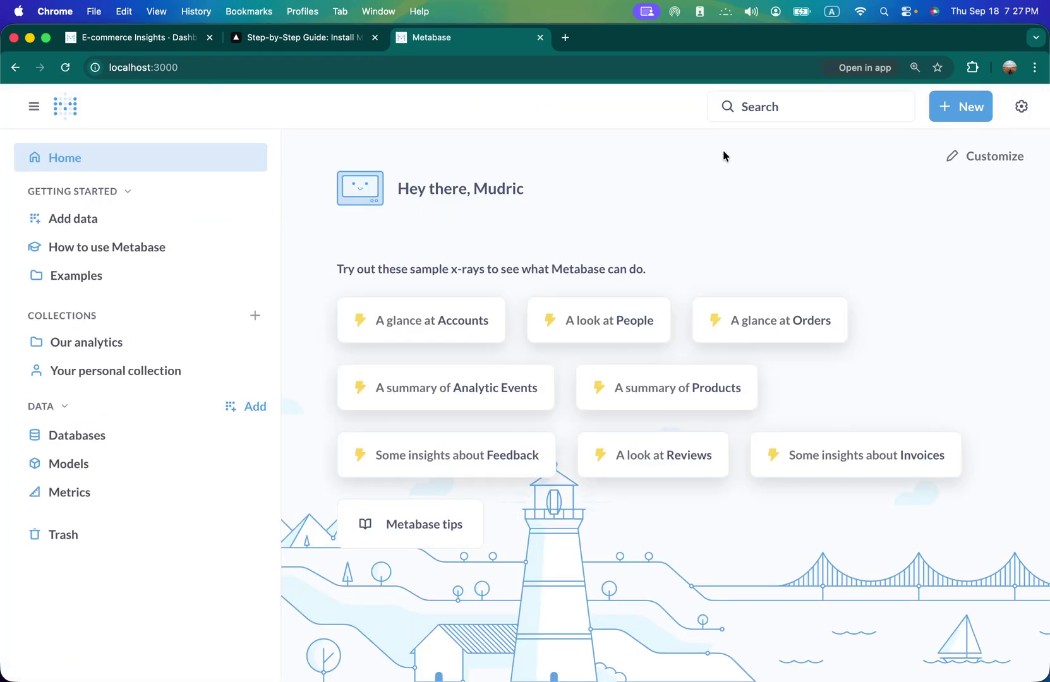
- Open the E-commerce Insights example dashboard and browse its Overview and Portfolio Performance tabs
{"action": "left_click", "coordinate": [87, 278]}
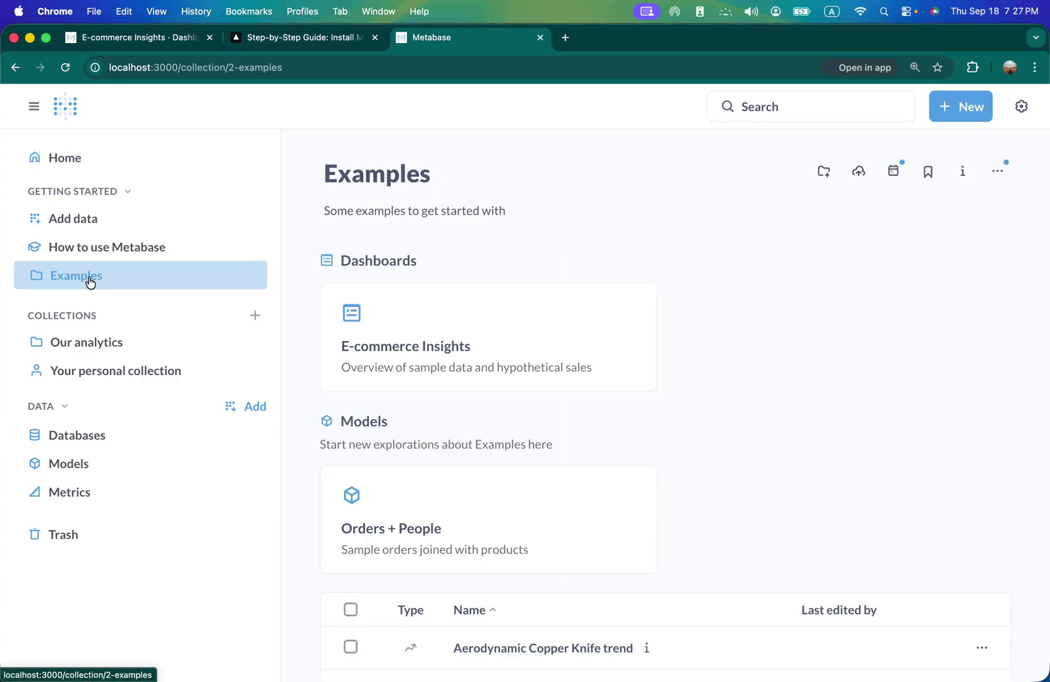
{"action": "left_click", "coordinate": [377, 354]}
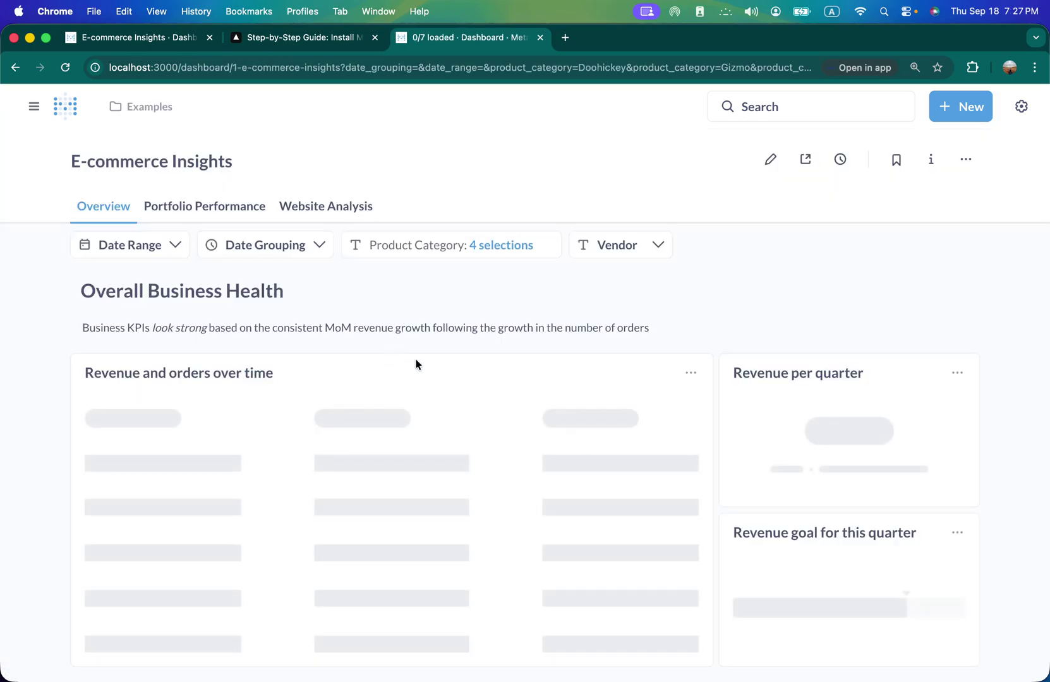
{"action": "scroll", "coordinate": [758, 317], "scroll_direction": "down", "scroll_amount": 10}
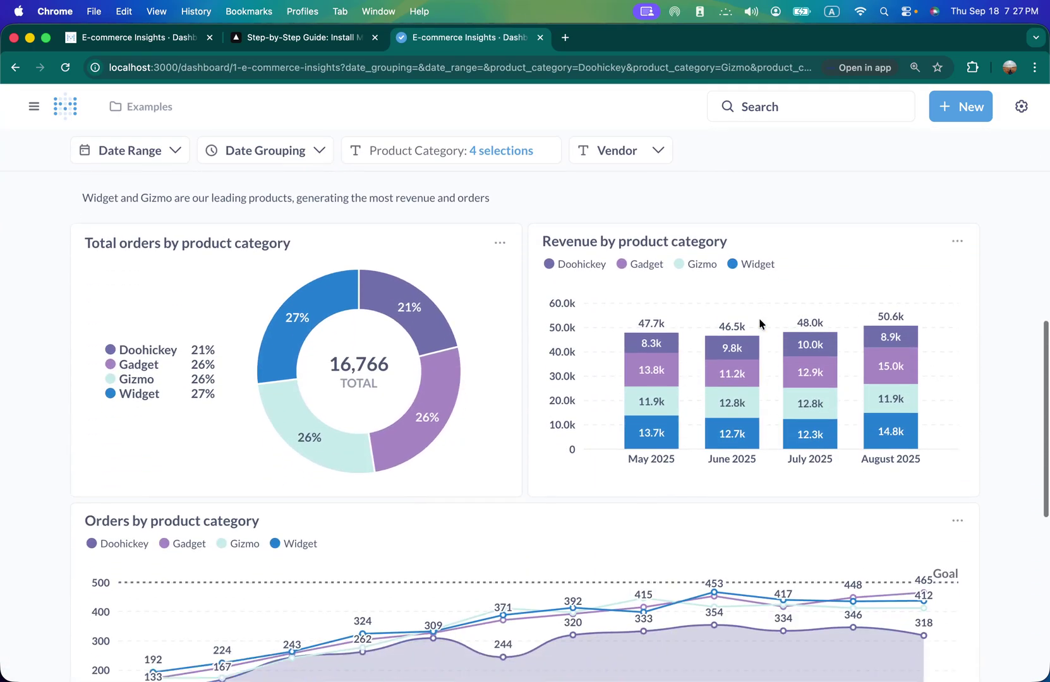
{"action": "scroll", "coordinate": [759, 320], "scroll_direction": "down", "scroll_amount": 5}
{"action": "scroll", "coordinate": [759, 319], "scroll_direction": "up", "scroll_amount": 15}
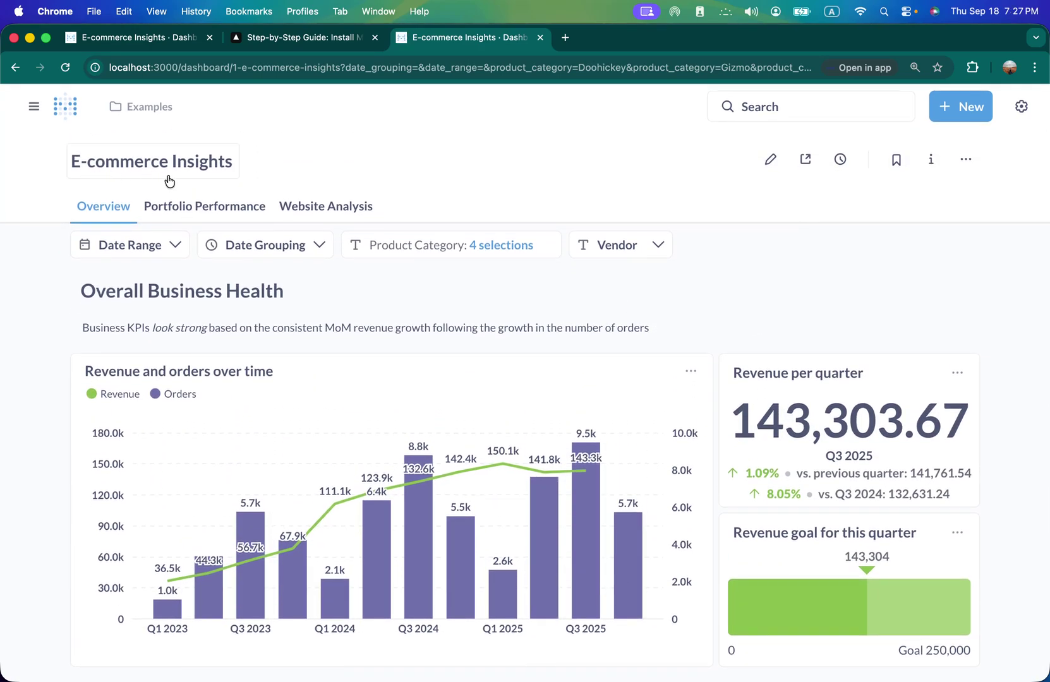
{"action": "left_click", "coordinate": [175, 207]}
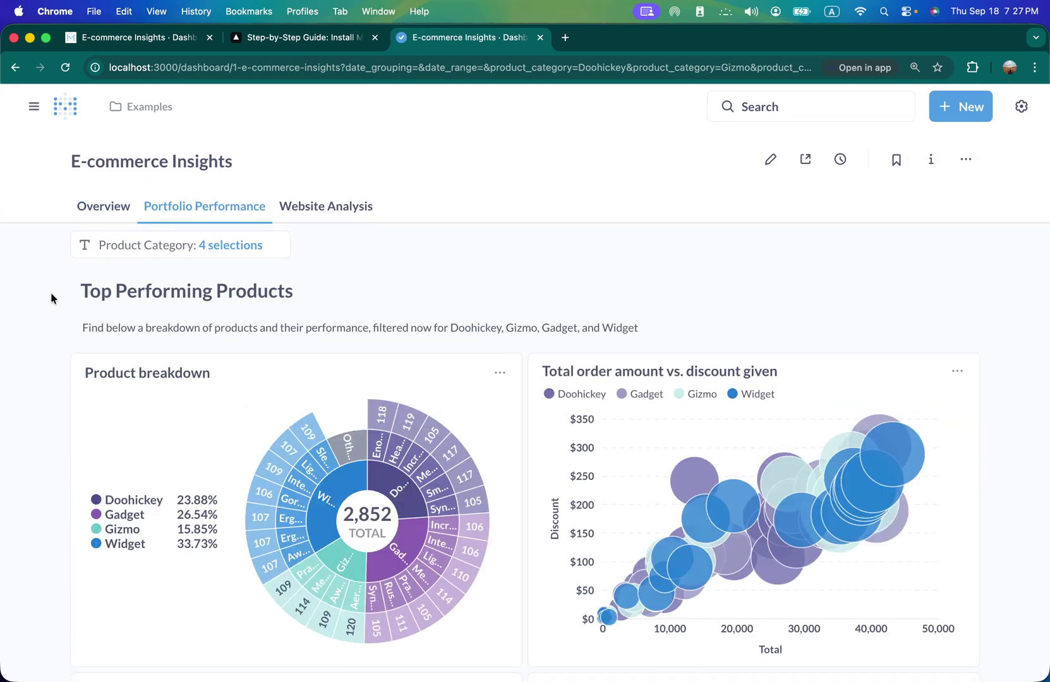
{"action": "scroll", "coordinate": [51, 295], "scroll_direction": "down", "scroll_amount": 15}
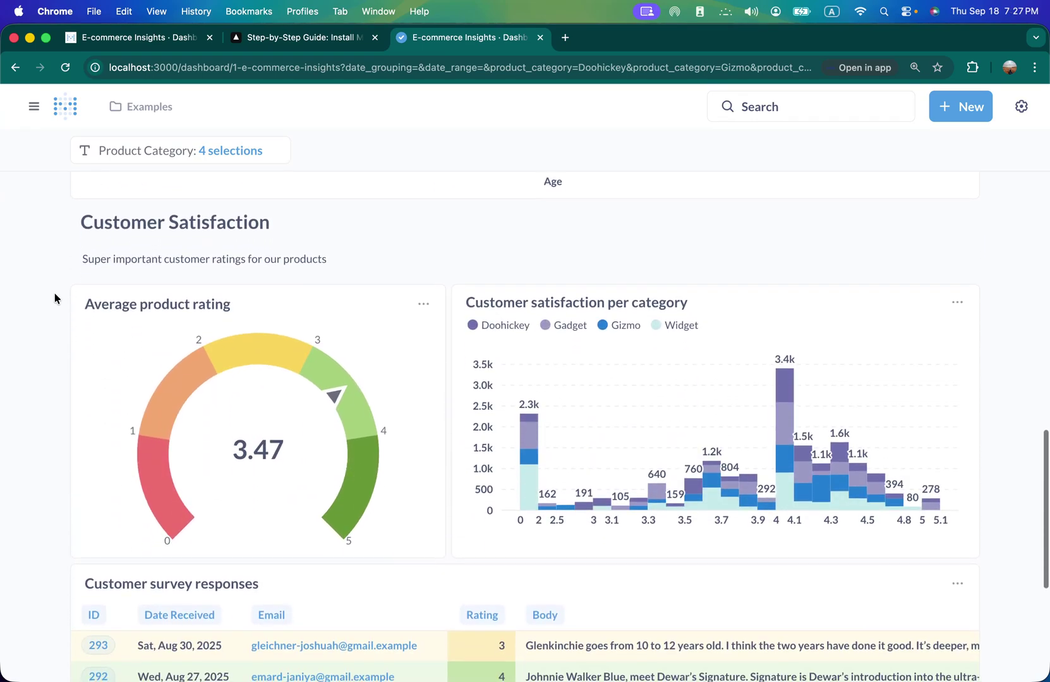
{"action": "scroll", "coordinate": [54, 299], "scroll_direction": "up", "scroll_amount": 15}
- Look through the Website Analysis tab, then return to the Overview tab
{"action": "left_click", "coordinate": [308, 216]}
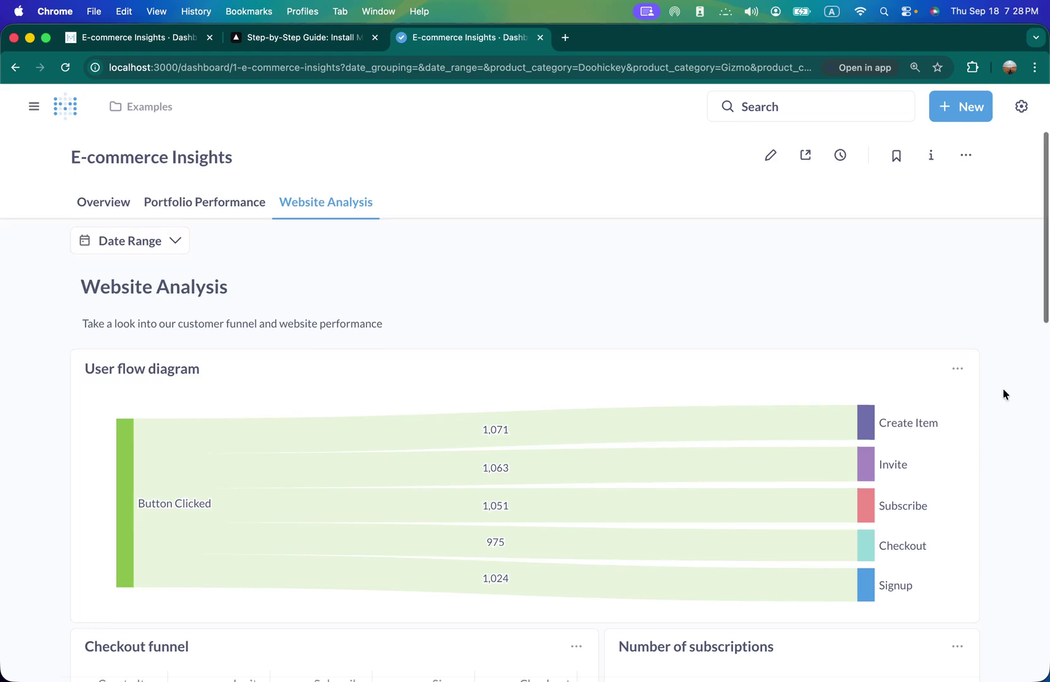
{"action": "scroll", "coordinate": [1003, 393], "scroll_direction": "down", "scroll_amount": 15}
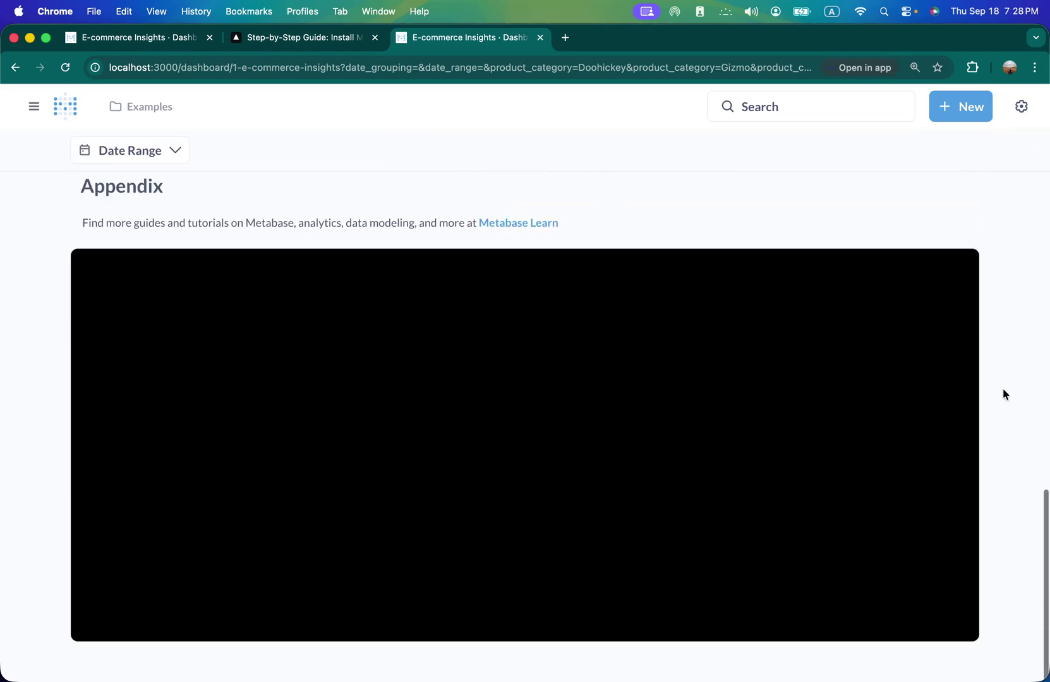
{"action": "scroll", "coordinate": [1003, 393], "scroll_direction": "up", "scroll_amount": 10}
{"action": "scroll", "coordinate": [1003, 394], "scroll_direction": "up", "scroll_amount": 5}
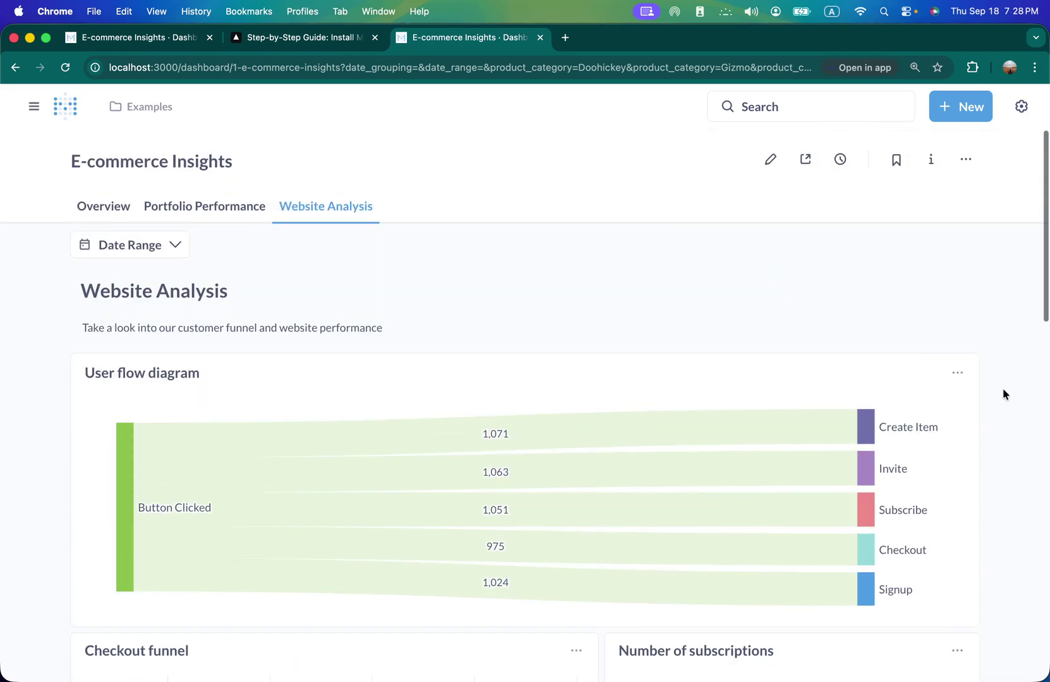
{"action": "left_click", "coordinate": [204, 214]}
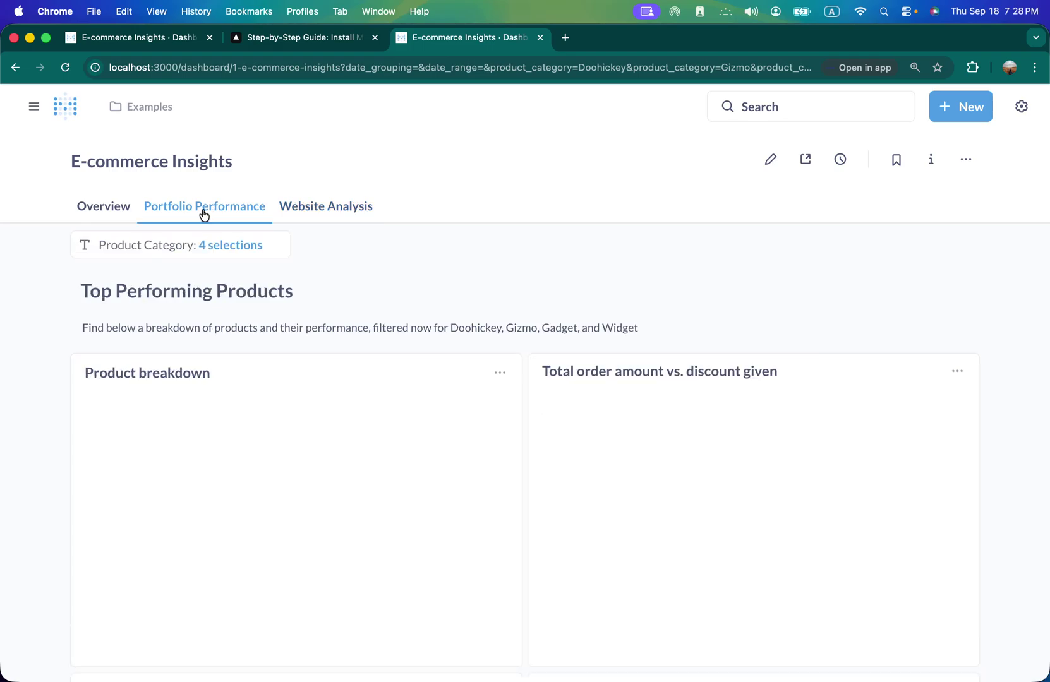
{"action": "left_click", "coordinate": [106, 215]}
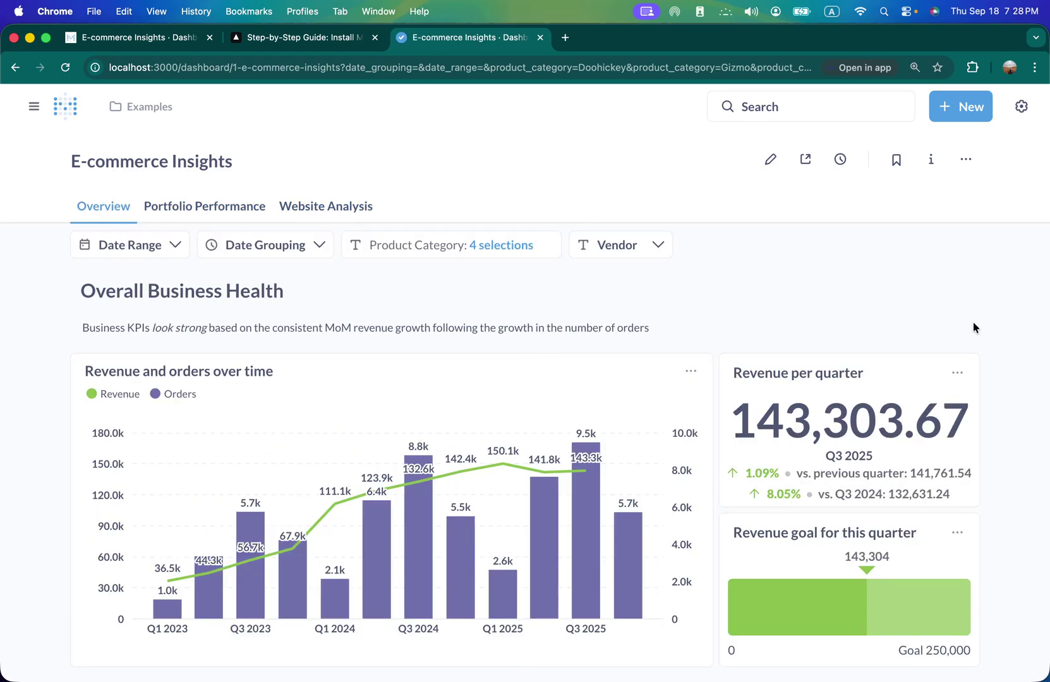
{"action": "scroll", "coordinate": [974, 321], "scroll_direction": "down", "scroll_amount": 5}
{"action": "scroll", "coordinate": [974, 326], "scroll_direction": "down", "scroll_amount": 8}
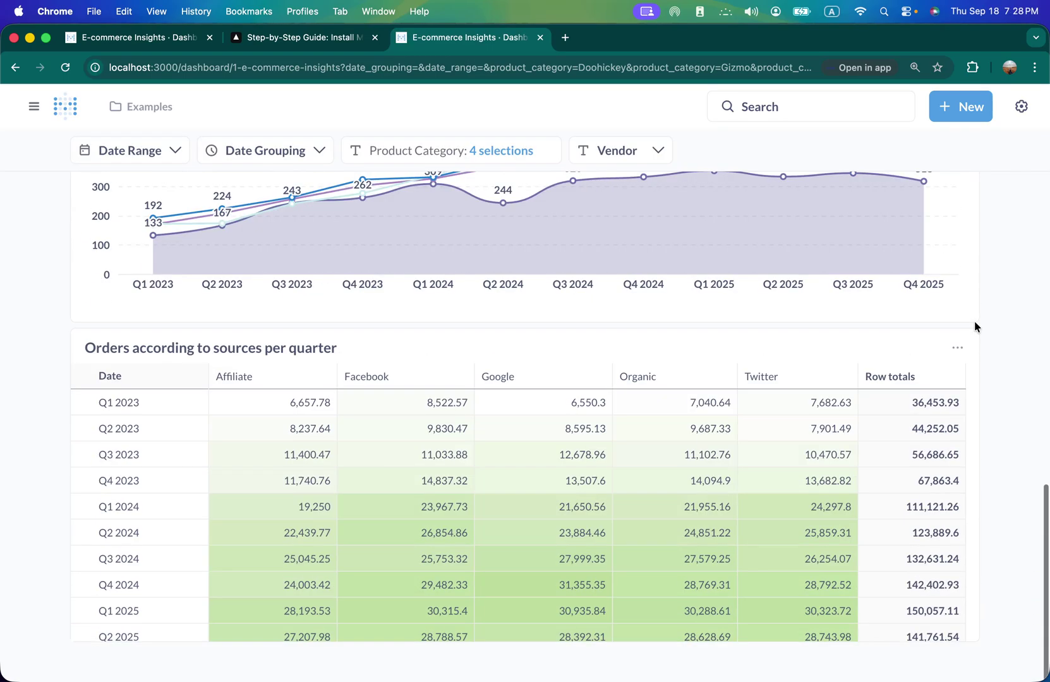
{"action": "scroll", "coordinate": [974, 325], "scroll_direction": "up", "scroll_amount": 8}
{"action": "scroll", "coordinate": [974, 326], "scroll_direction": "up", "scroll_amount": 5}
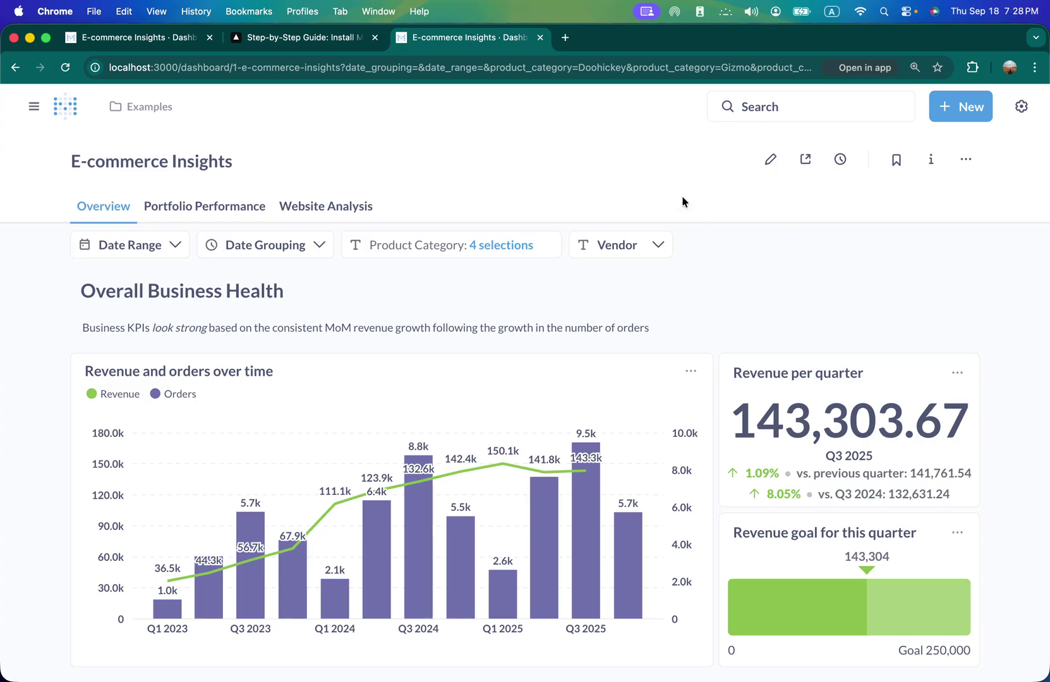
- Look at the account profile settings, then open the admin settings
{"action": "left_click", "coordinate": [1021, 107]}
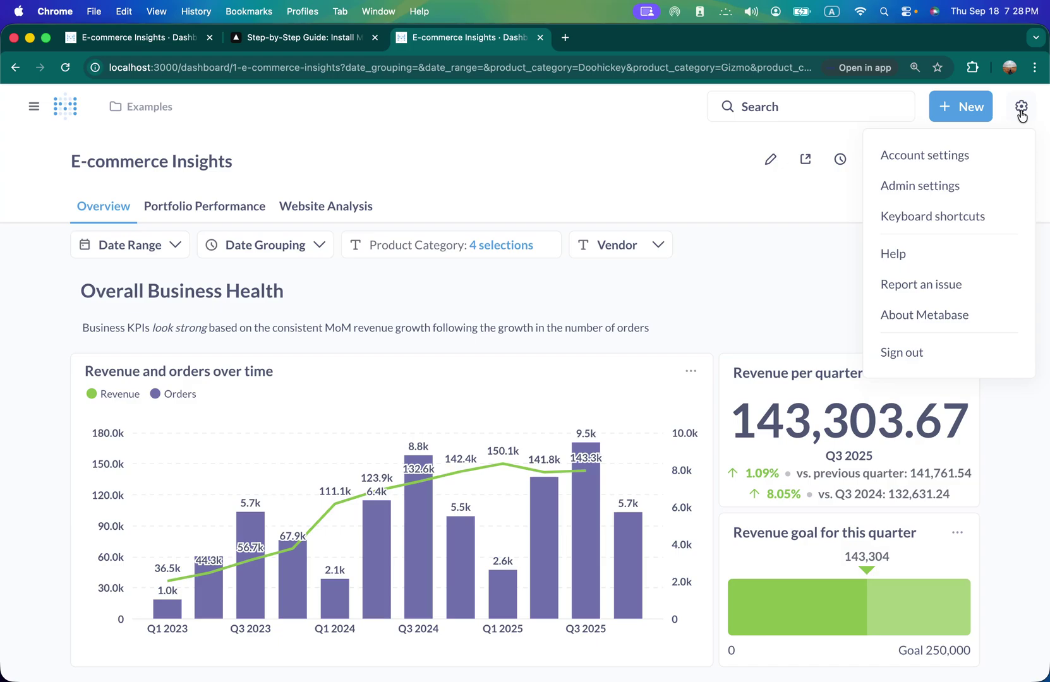
{"action": "left_click", "coordinate": [899, 157]}
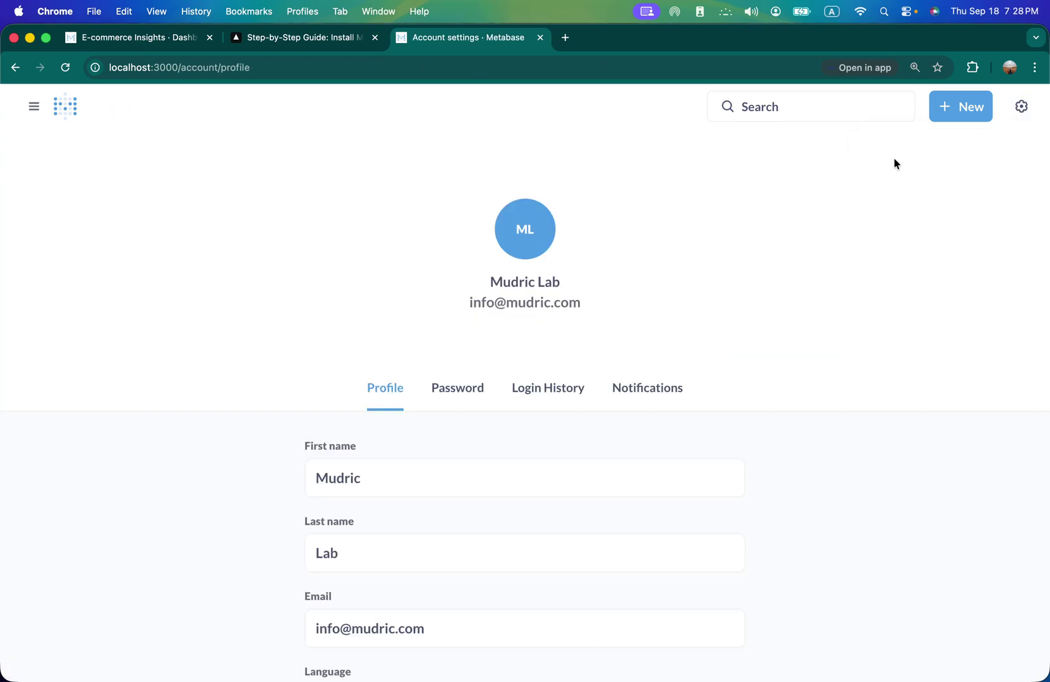
{"action": "scroll", "coordinate": [748, 385], "scroll_direction": "down", "scroll_amount": 5}
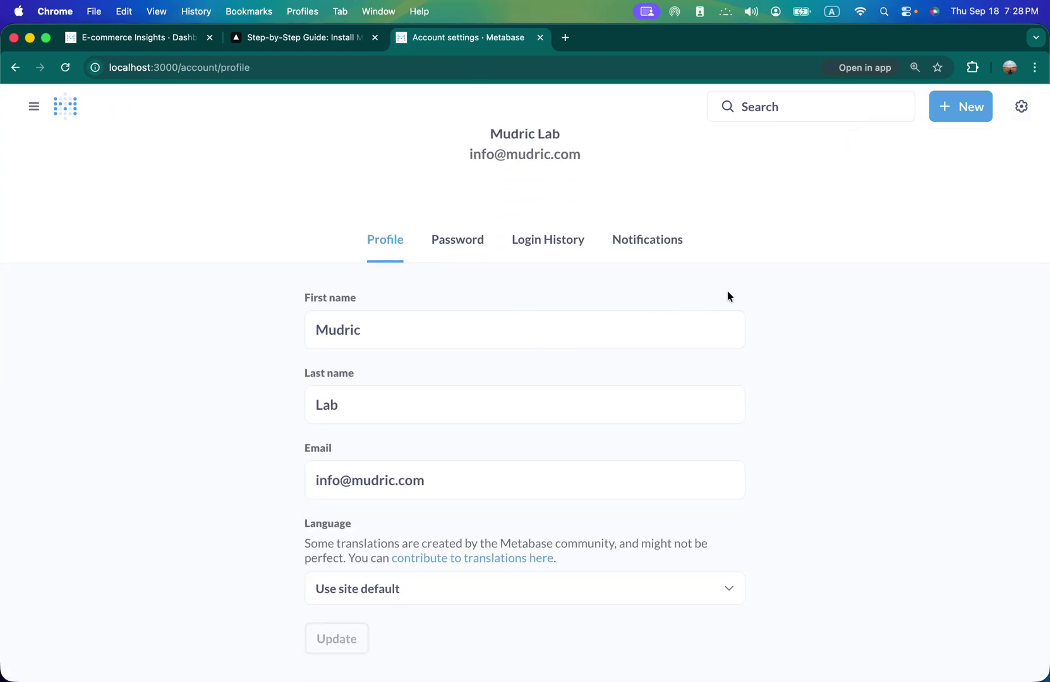
{"action": "left_click", "coordinate": [1021, 107]}
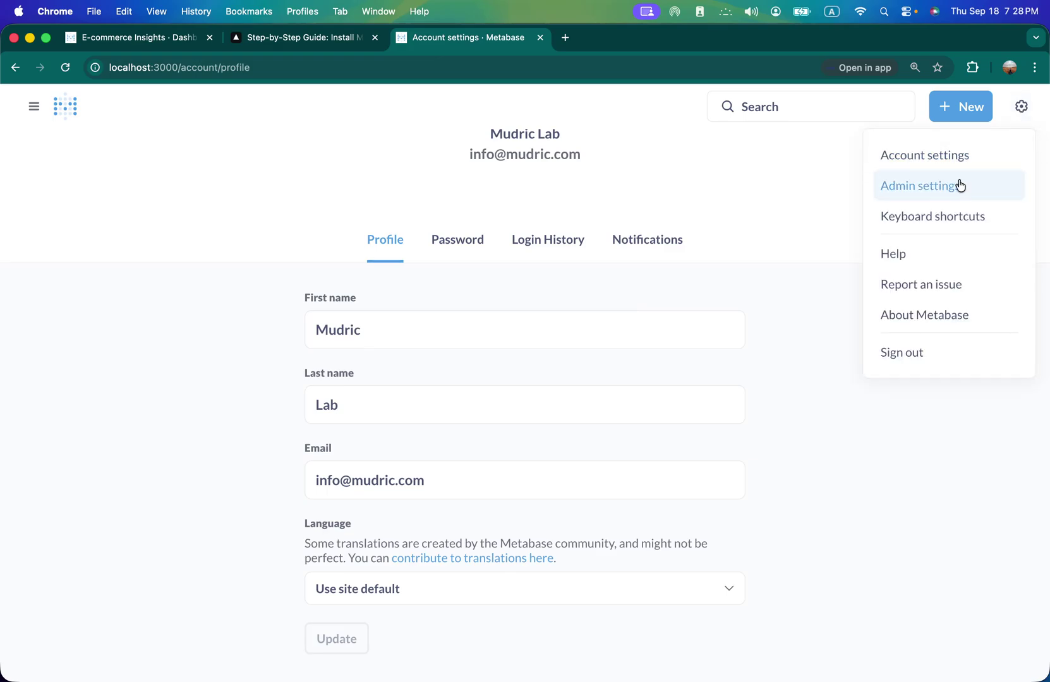
{"action": "left_click", "coordinate": [893, 184]}
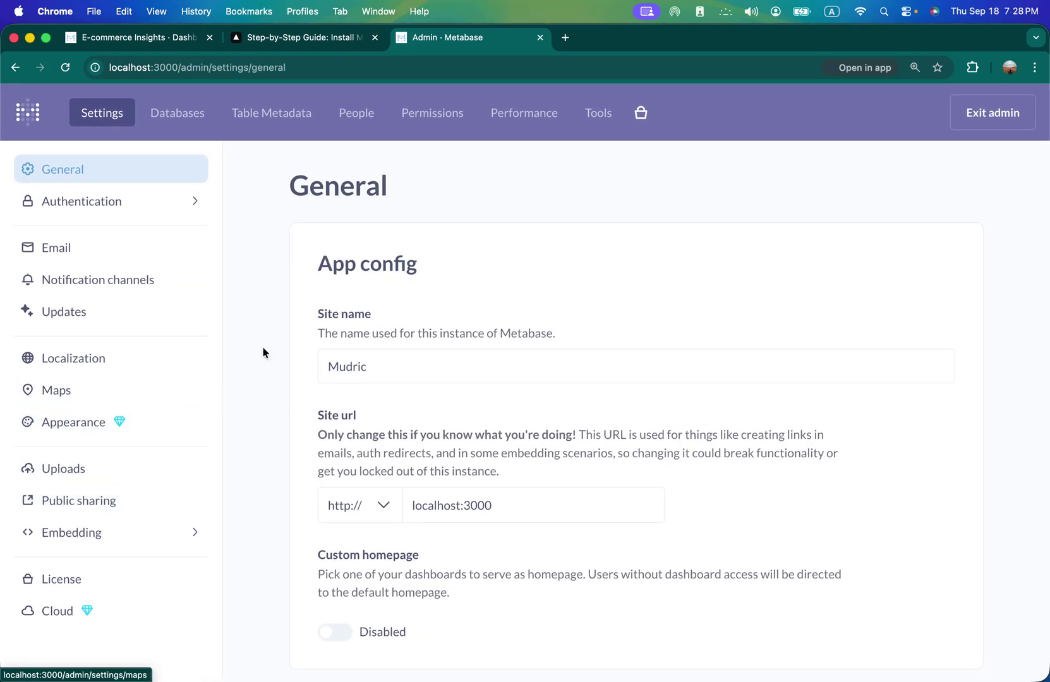
- Browse the Authentication, Google sign-in, LDAP and Localization admin pages
{"action": "left_click", "coordinate": [149, 211]}
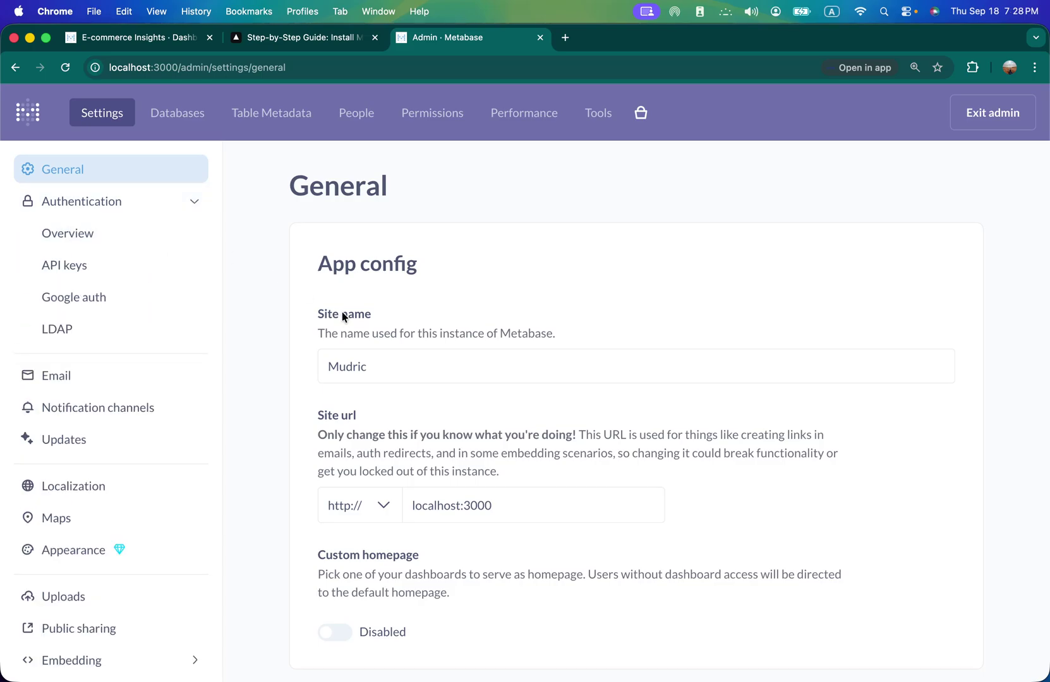
{"action": "left_click", "coordinate": [87, 232]}
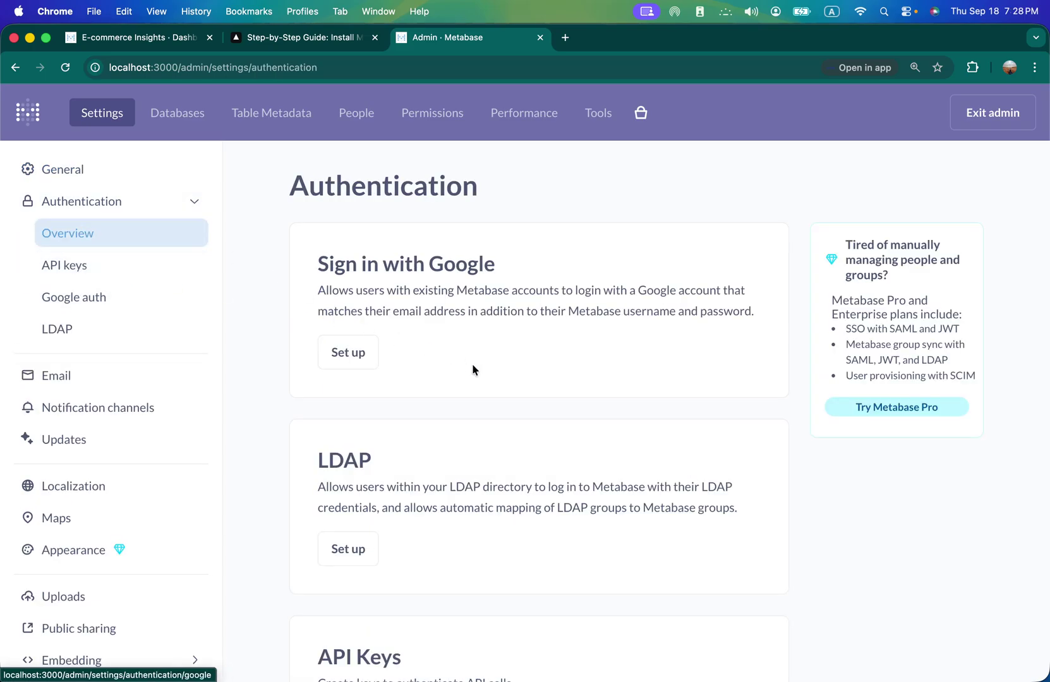
{"action": "scroll", "coordinate": [471, 365], "scroll_direction": "down", "scroll_amount": 3}
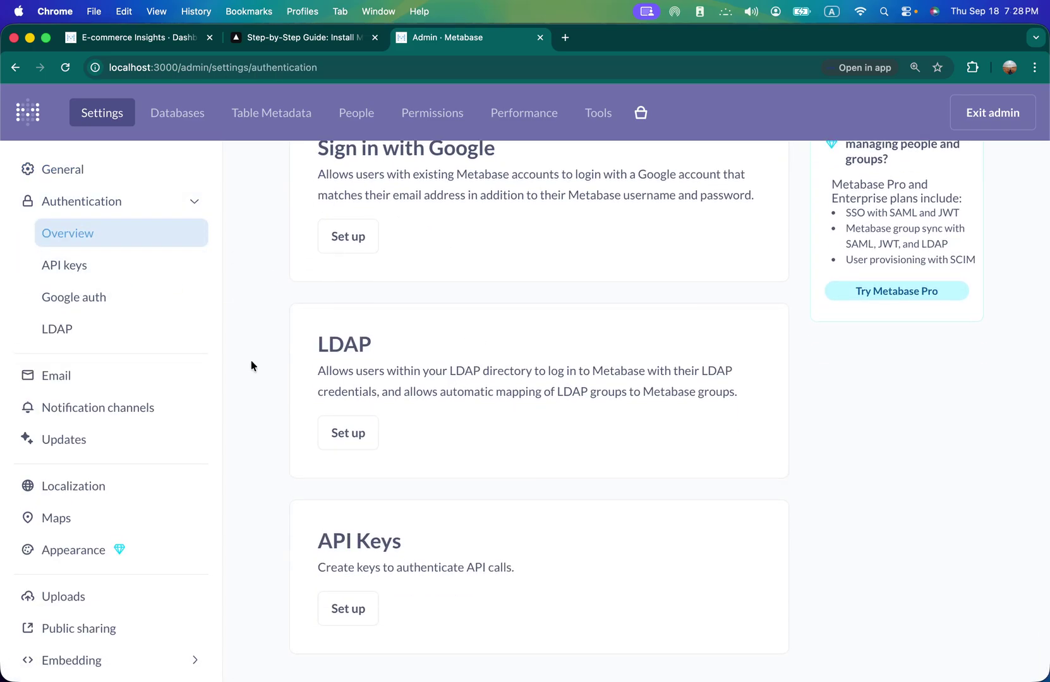
{"action": "left_click", "coordinate": [101, 301]}
{"action": "left_click", "coordinate": [129, 328]}
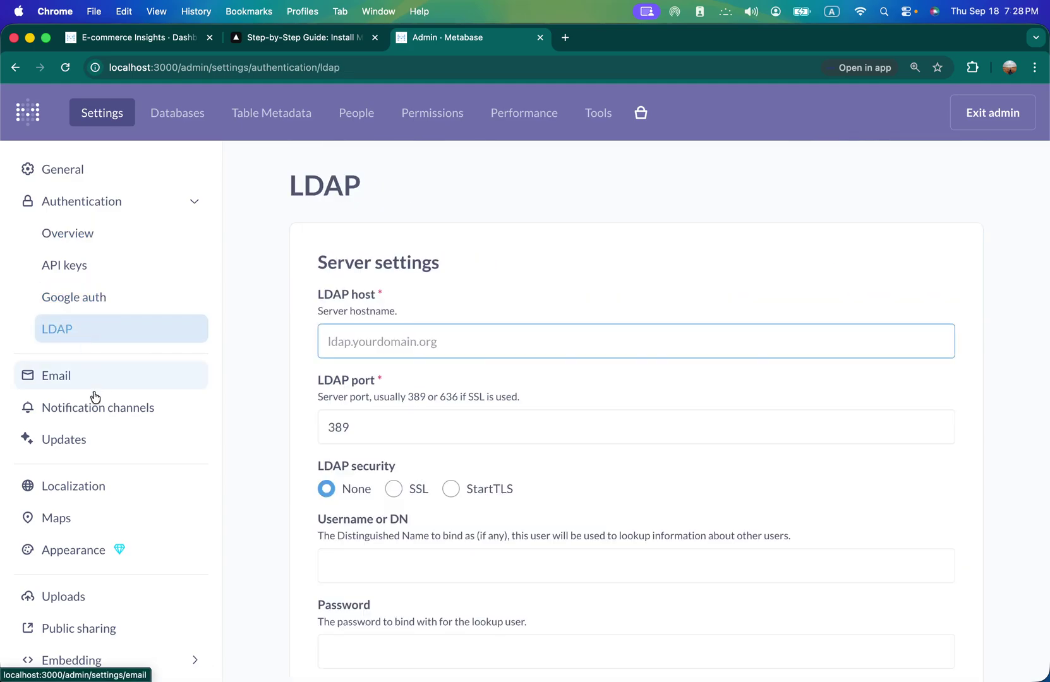
{"action": "scroll", "coordinate": [95, 404], "scroll_direction": "down", "scroll_amount": 2}
{"action": "left_click", "coordinate": [87, 421]}
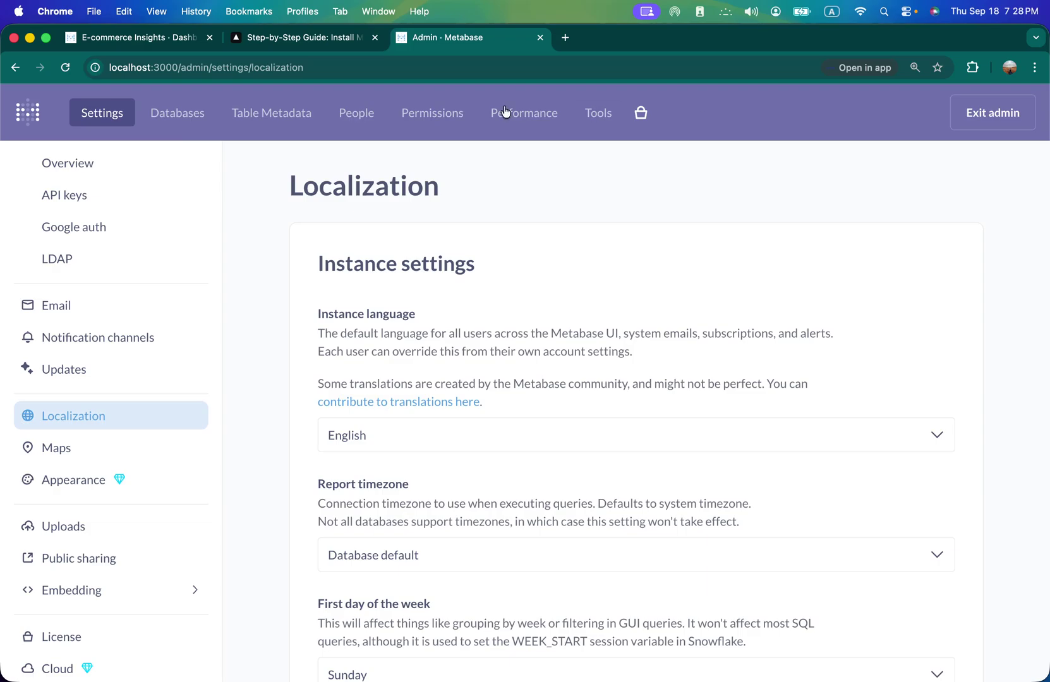
- From the Databases admin list, glance at Permissions, then open the Add database form
{"action": "left_click", "coordinate": [196, 124]}
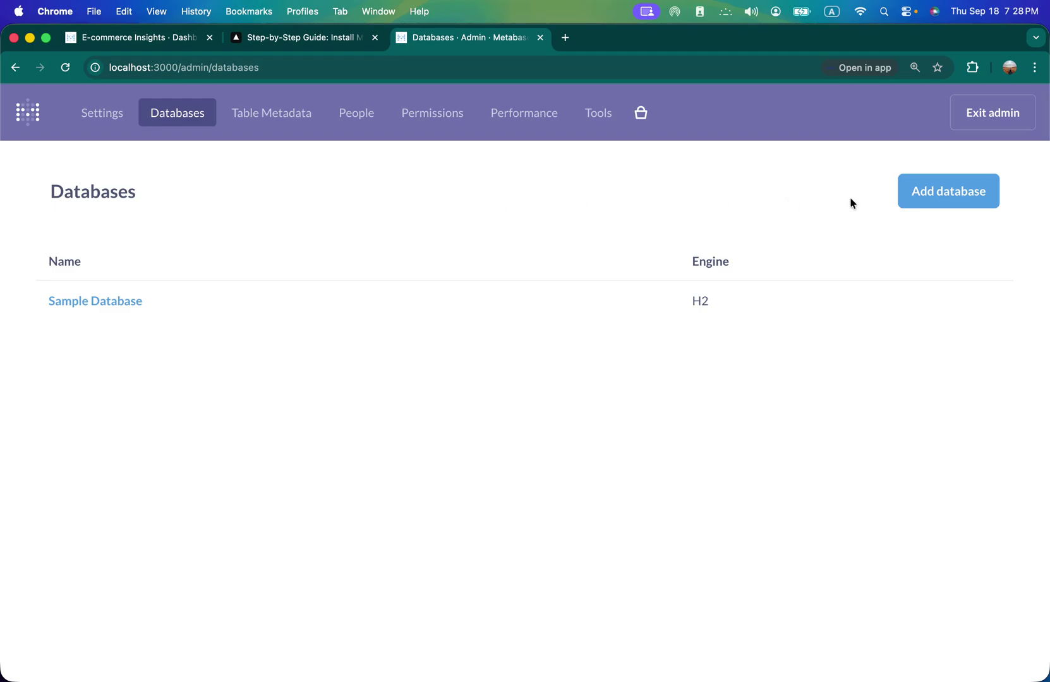
{"action": "left_click", "coordinate": [450, 123]}
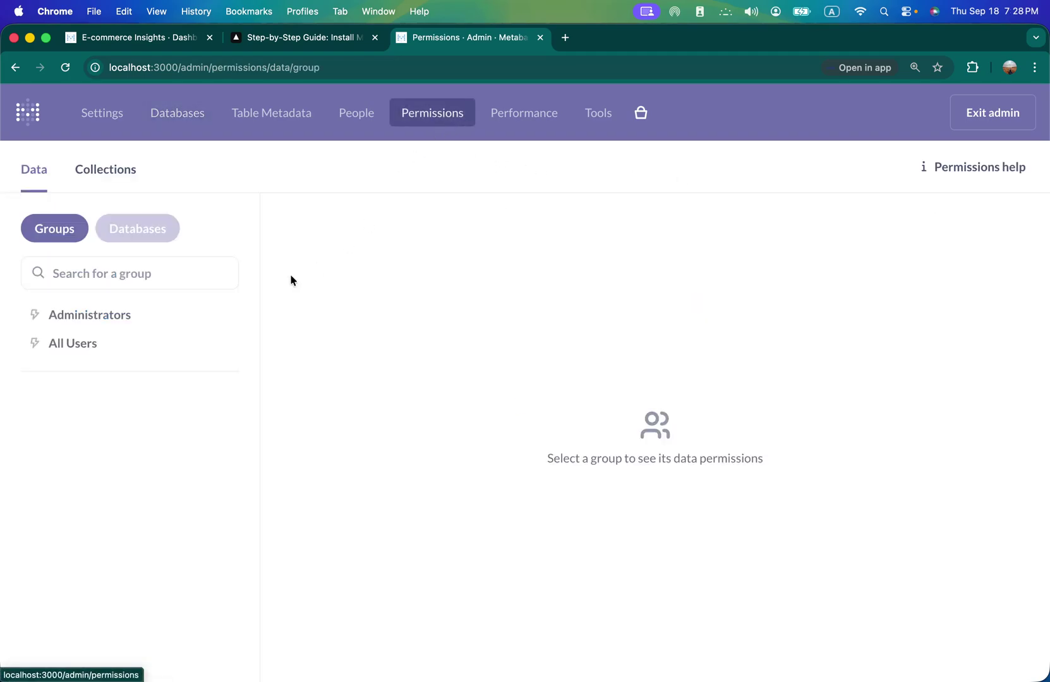
{"action": "left_click", "coordinate": [179, 120]}
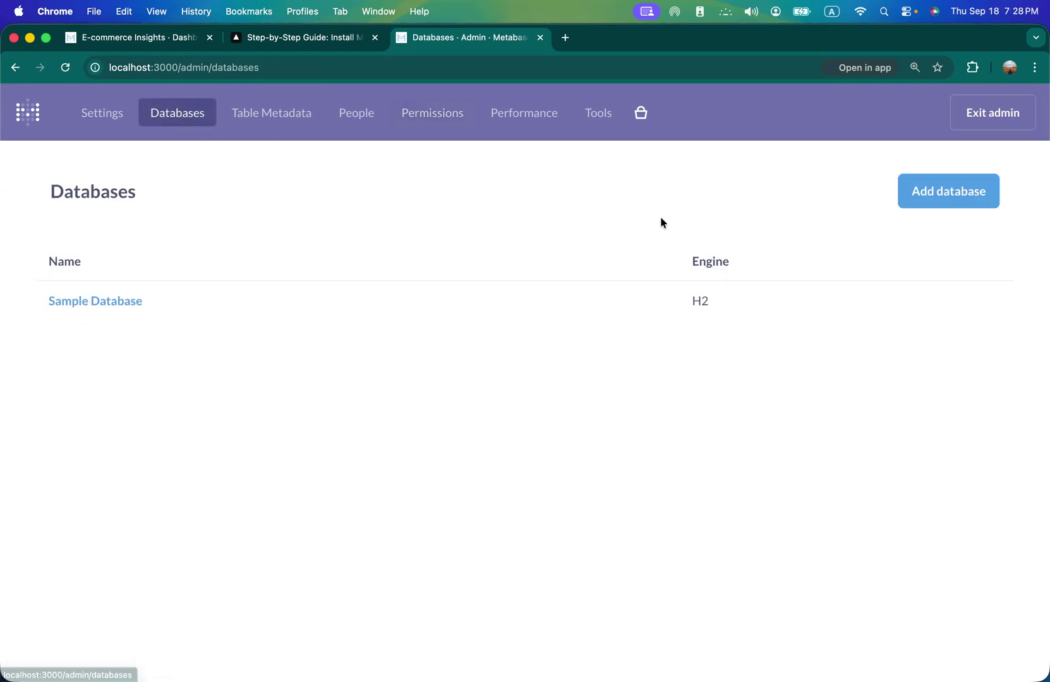
{"action": "left_click", "coordinate": [926, 196]}
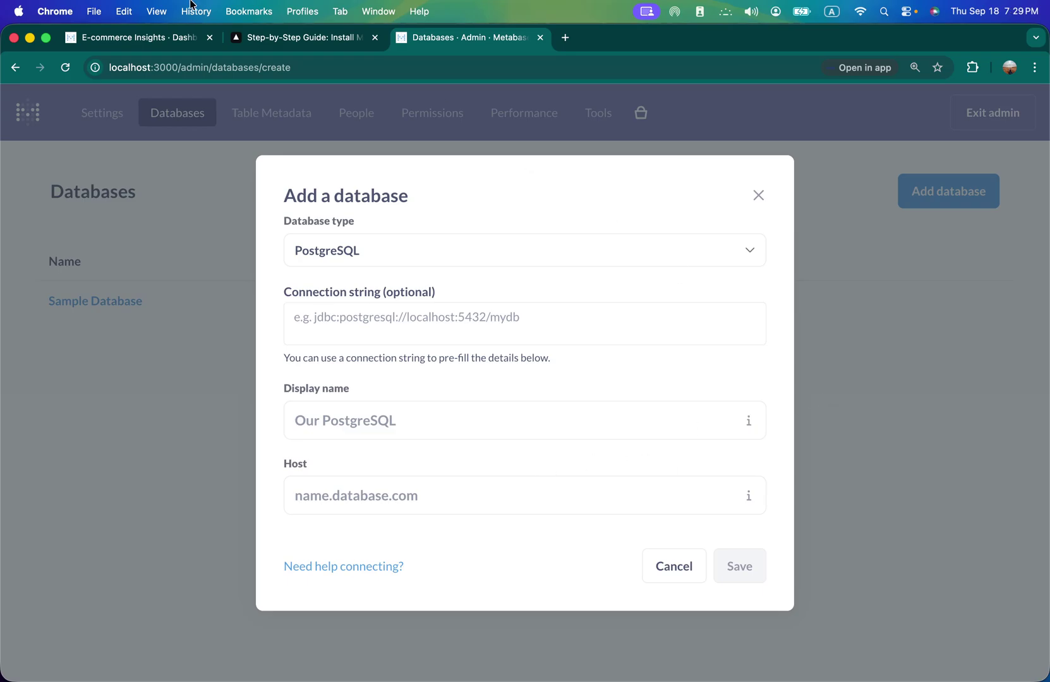
- Read the guide's Step 3 PostgreSQL connection string examples, then return to the Add database form
{"action": "left_click", "coordinate": [264, 41]}
{"action": "scroll", "coordinate": [396, 453], "scroll_direction": "down", "scroll_amount": 2}
{"action": "scroll", "coordinate": [396, 453], "scroll_direction": "down", "scroll_amount": 9}
{"action": "scroll", "coordinate": [388, 393], "scroll_direction": "up", "scroll_amount": 4}
{"action": "scroll", "coordinate": [387, 398], "scroll_direction": "up", "scroll_amount": 3}
{"action": "scroll", "coordinate": [452, 428], "scroll_direction": "down", "scroll_amount": 6}
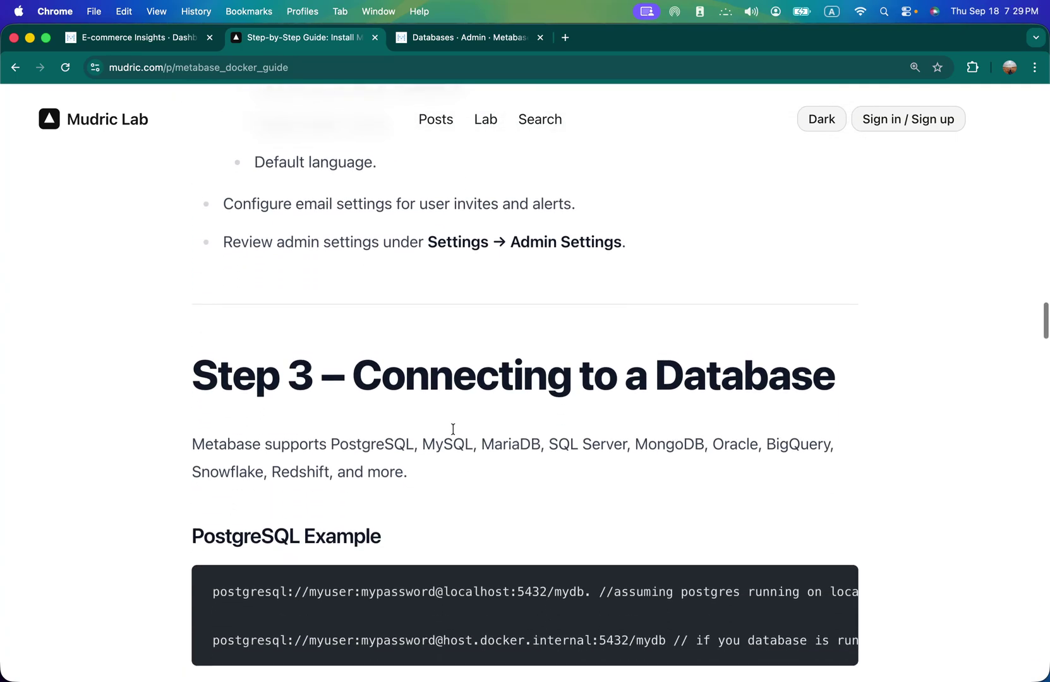
{"action": "scroll", "coordinate": [453, 429], "scroll_direction": "down", "scroll_amount": 3}
{"action": "scroll", "coordinate": [453, 429], "scroll_direction": "down", "scroll_amount": 2}
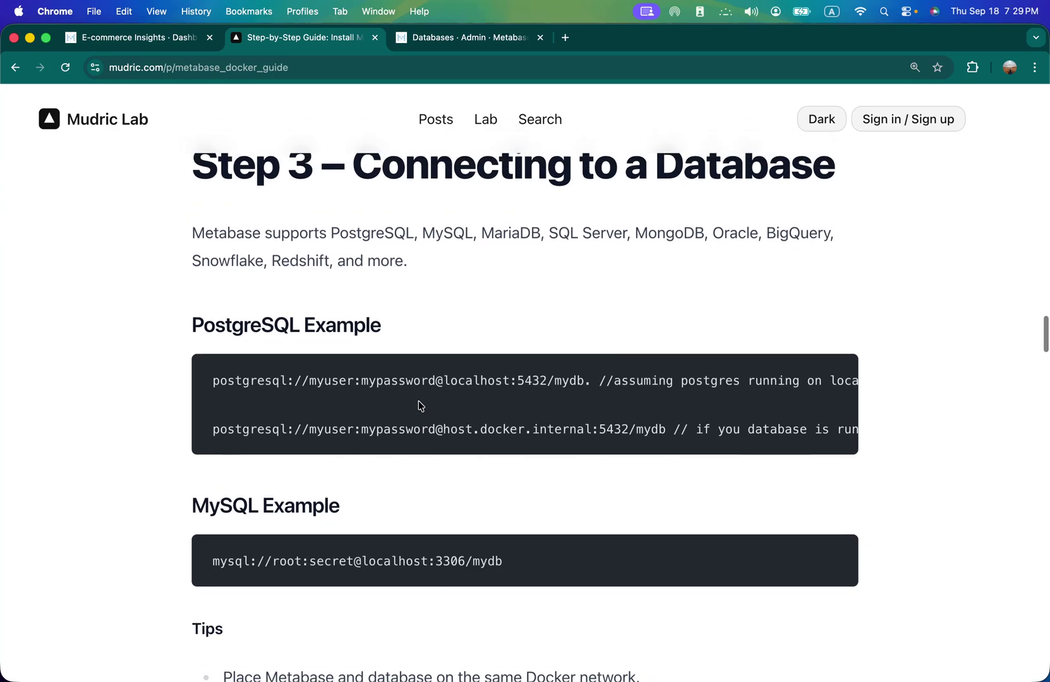
{"action": "scroll", "coordinate": [418, 400], "scroll_direction": "up", "scroll_amount": 1}
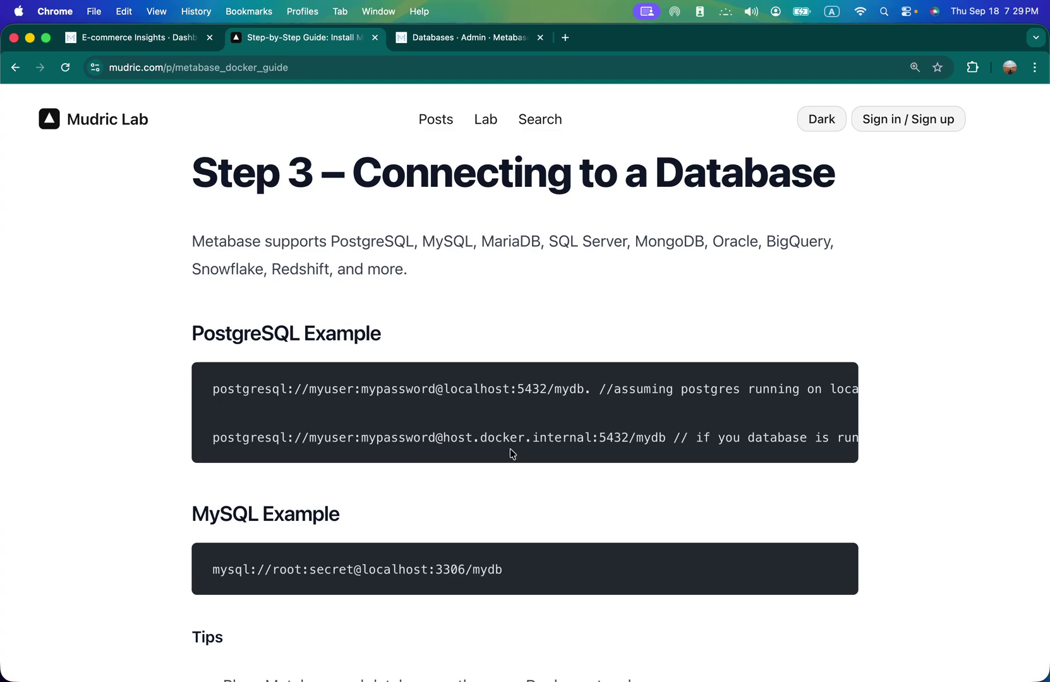
{"action": "left_click", "coordinate": [440, 46]}
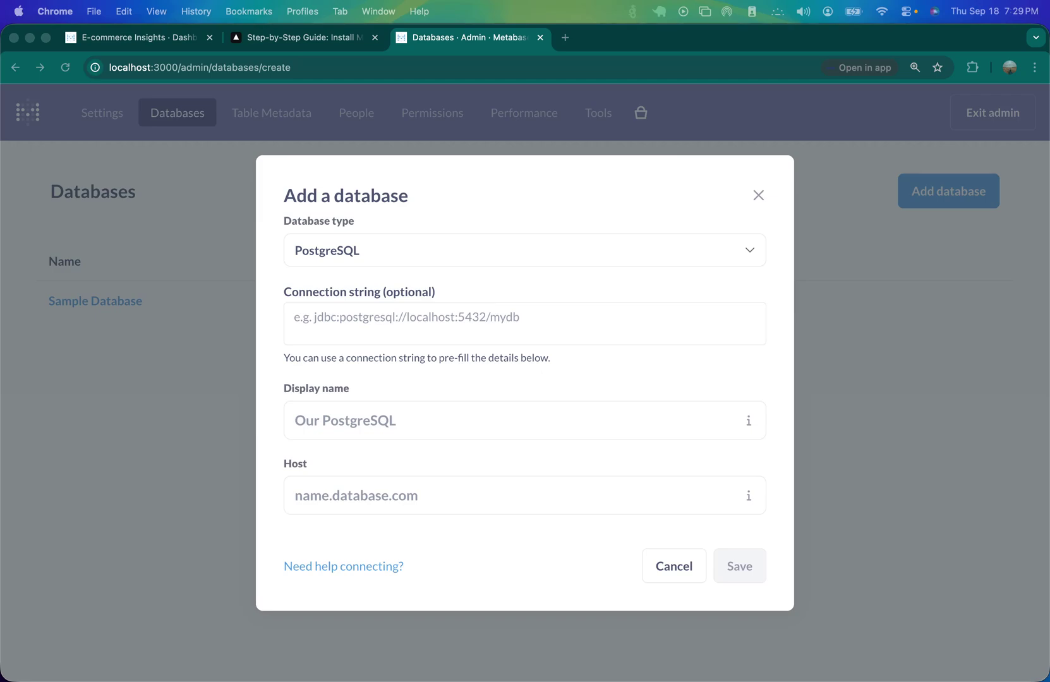
- Paste the finlytics postgresql:// connection string for host.docker.internal:5432, check the filled fields, and save
{"action": "left_click", "coordinate": [455, 318]}
{"action": "key", "text": "super+v"}
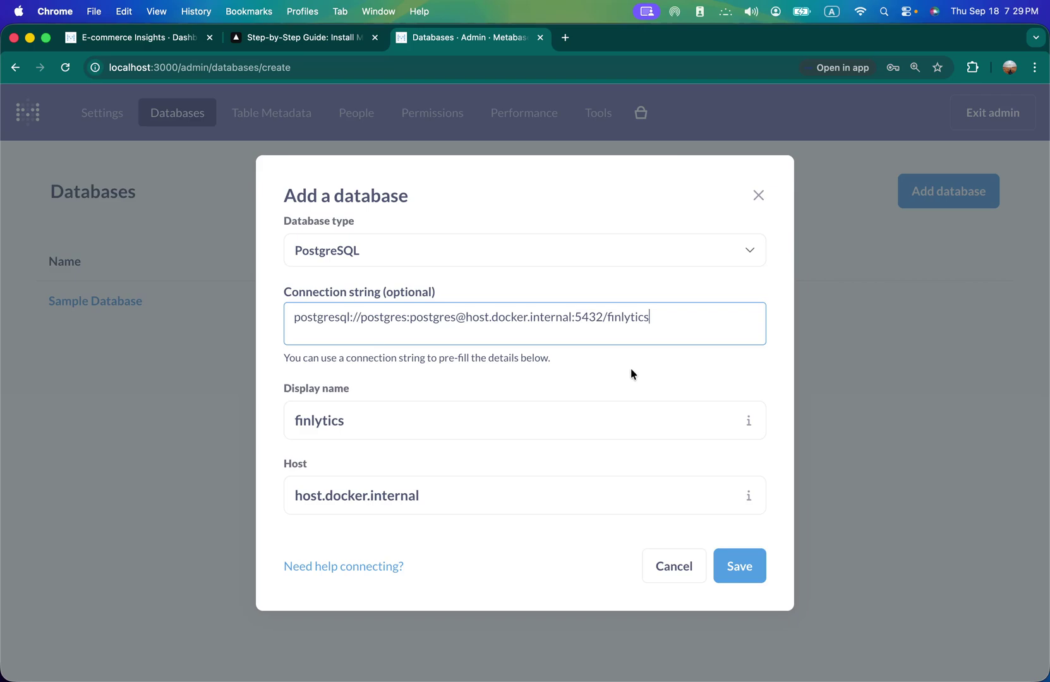
{"action": "scroll", "coordinate": [626, 370], "scroll_direction": "down", "scroll_amount": 4}
{"action": "scroll", "coordinate": [625, 372], "scroll_direction": "up", "scroll_amount": 4}
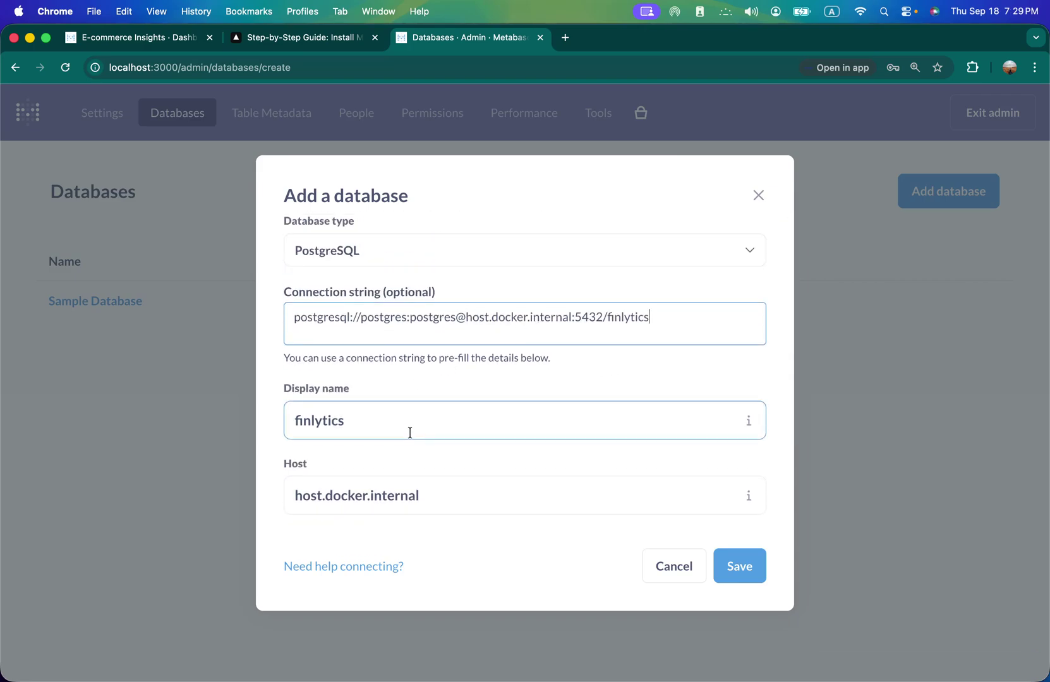
{"action": "scroll", "coordinate": [410, 432], "scroll_direction": "down", "scroll_amount": 3}
{"action": "scroll", "coordinate": [422, 394], "scroll_direction": "up", "scroll_amount": 3}
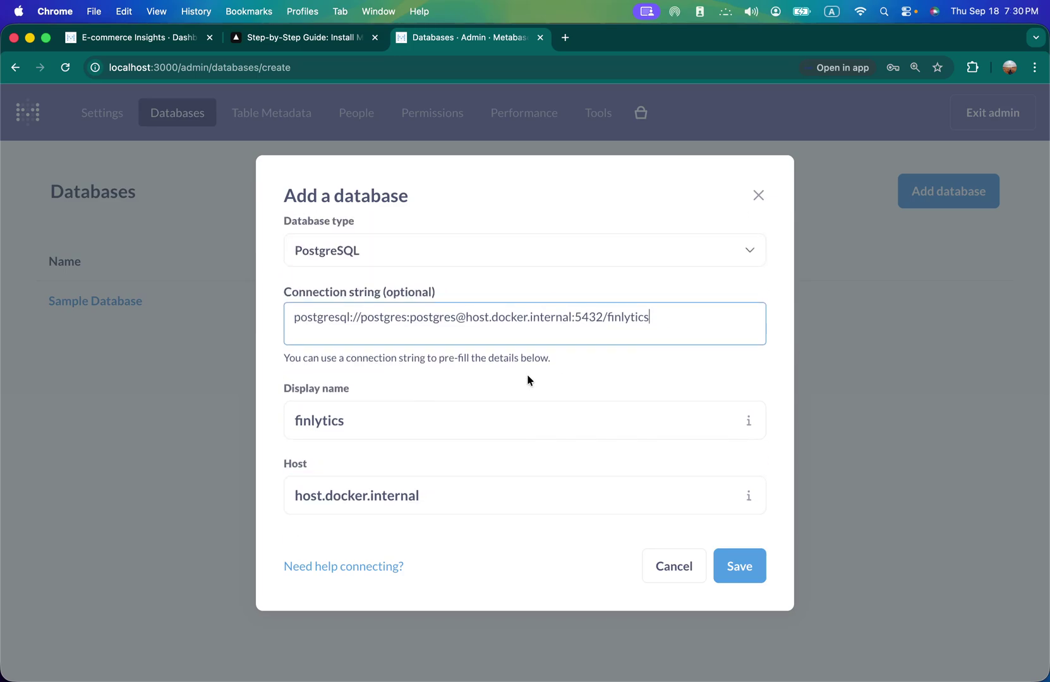
{"action": "scroll", "coordinate": [527, 376], "scroll_direction": "down", "scroll_amount": 4}
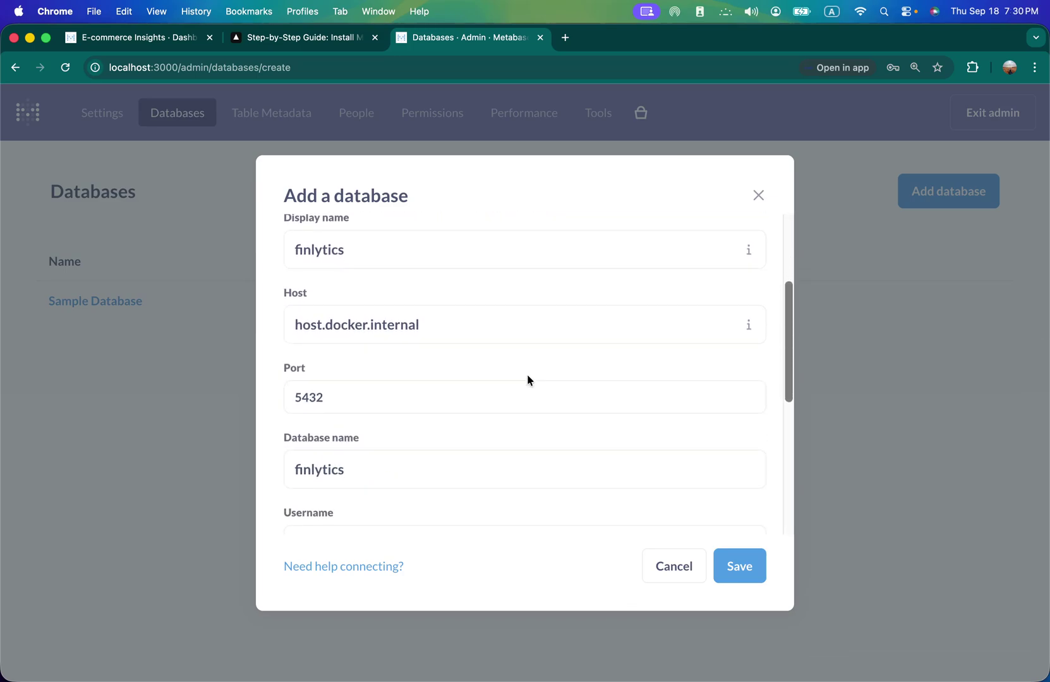
{"action": "scroll", "coordinate": [526, 373], "scroll_direction": "down", "scroll_amount": 5}
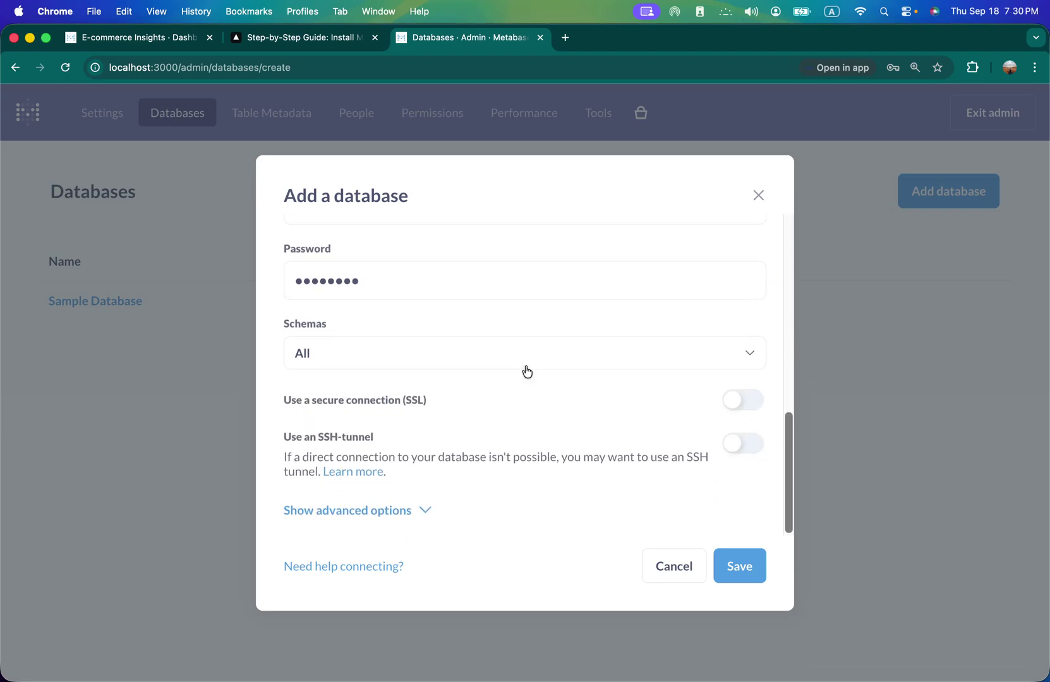
{"action": "left_click", "coordinate": [736, 580]}
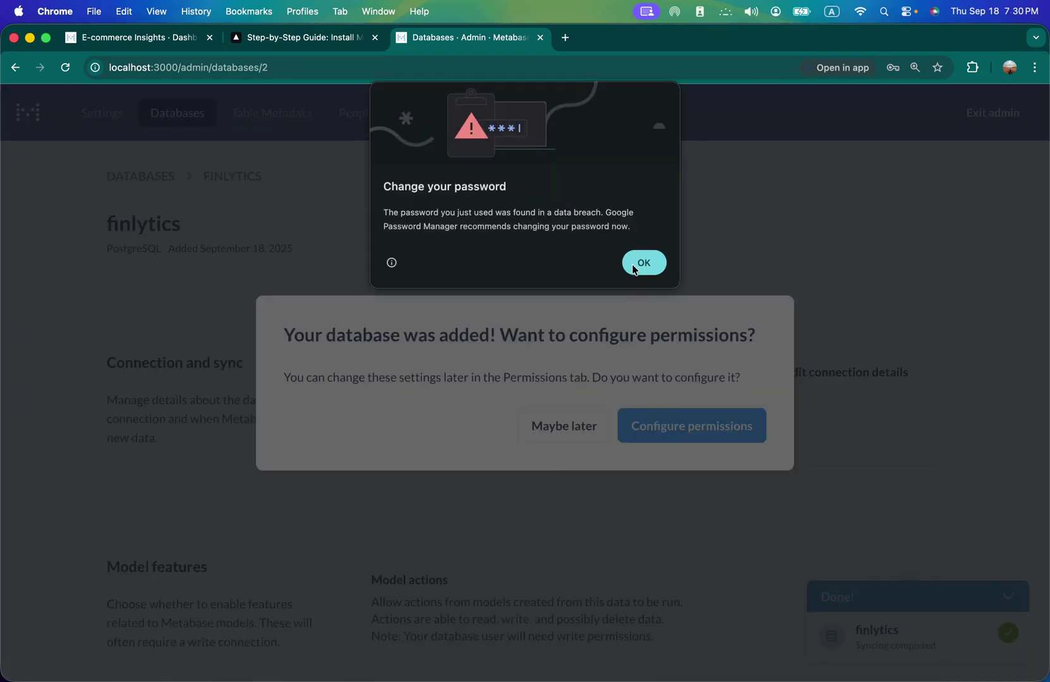
- Dismiss the browser password warning, view permissions for the new database, and exit admin
{"action": "left_click", "coordinate": [641, 268]}
{"action": "left_click", "coordinate": [693, 423]}
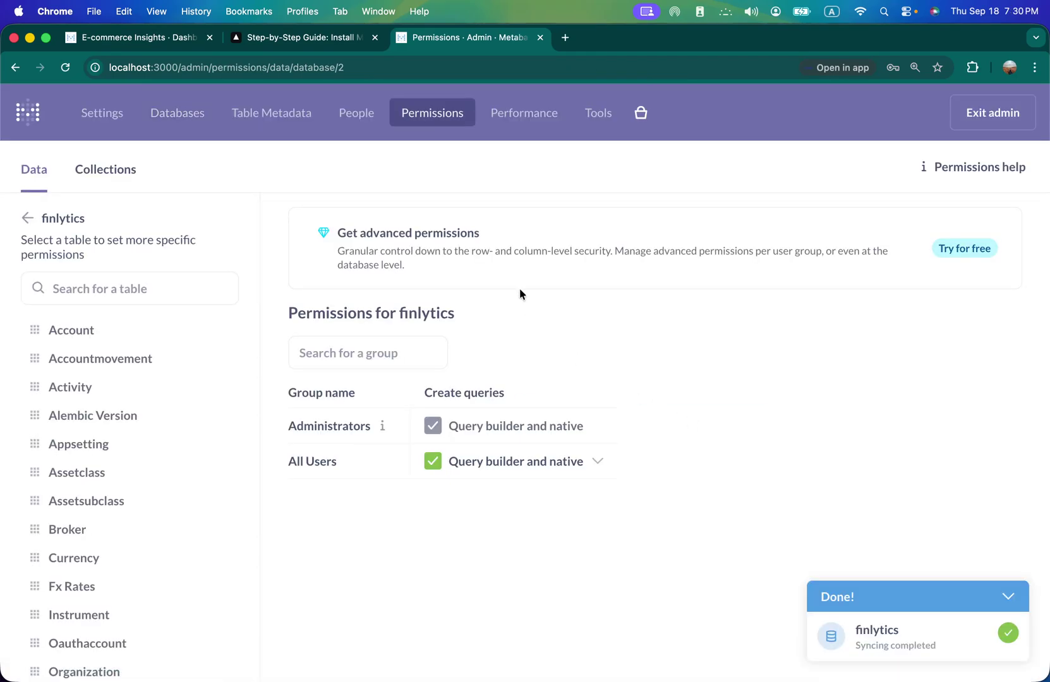
{"action": "scroll", "coordinate": [155, 469], "scroll_direction": "down", "scroll_amount": 3}
{"action": "scroll", "coordinate": [154, 463], "scroll_direction": "up", "scroll_amount": 3}
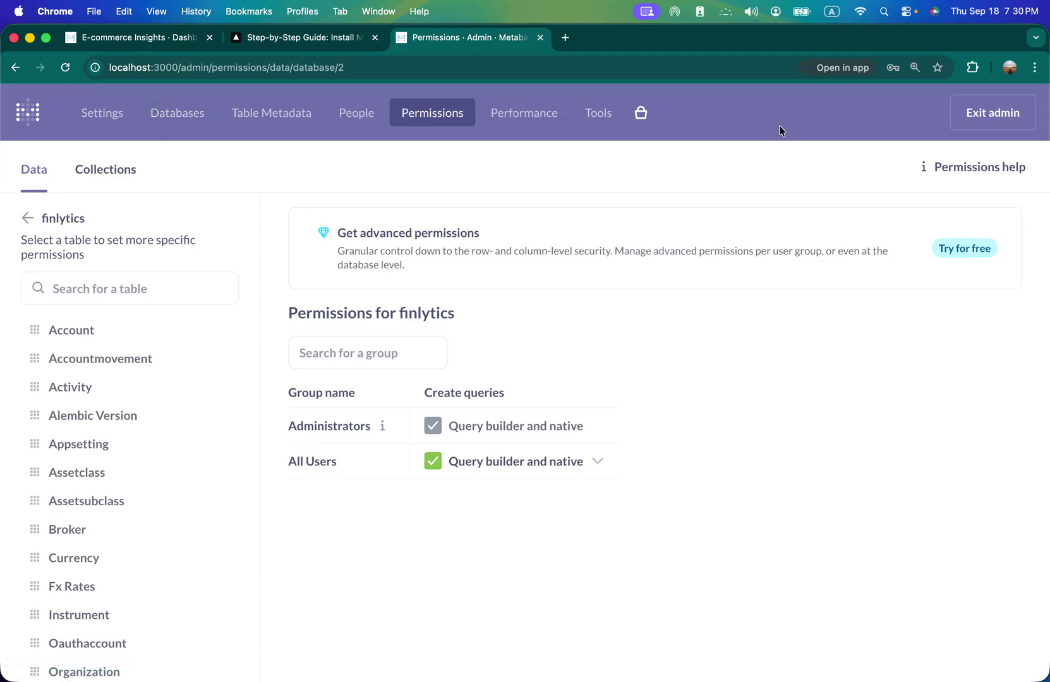
{"action": "left_click", "coordinate": [968, 120]}
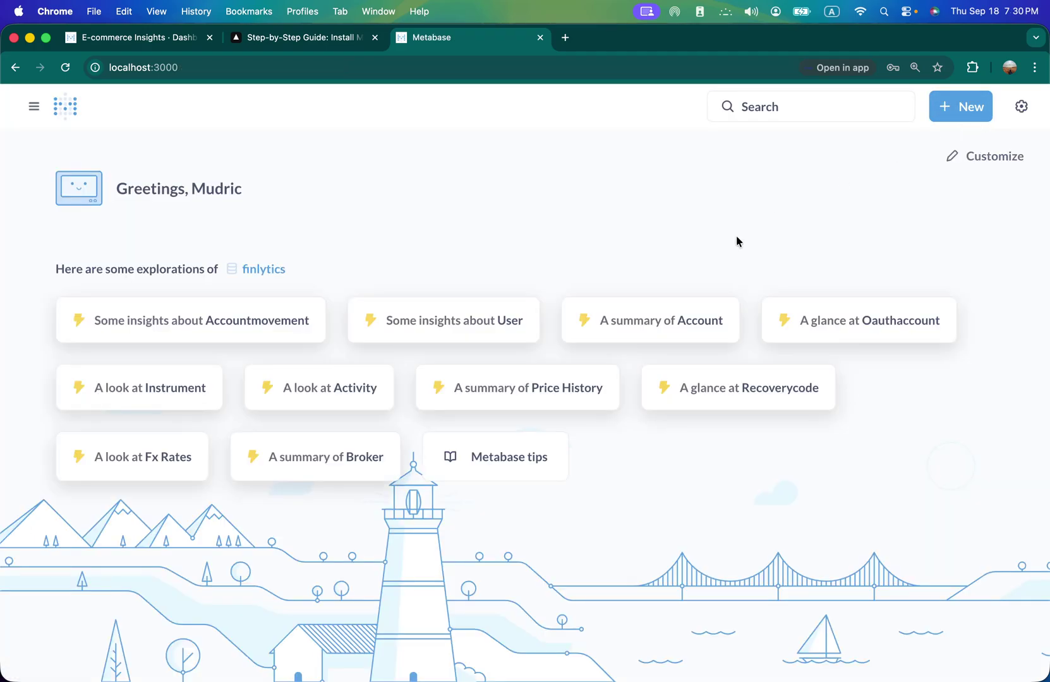
- Toggle the navigation sidebar, then start and cancel a new dashboard form
{"action": "left_click", "coordinate": [35, 107]}
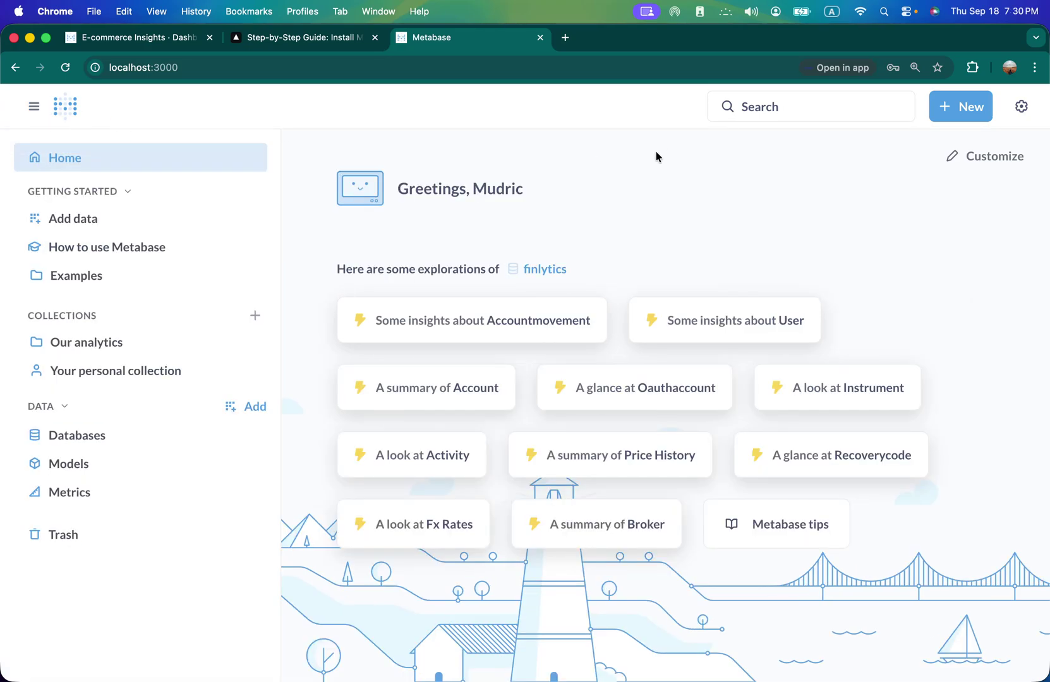
{"action": "left_click", "coordinate": [33, 108]}
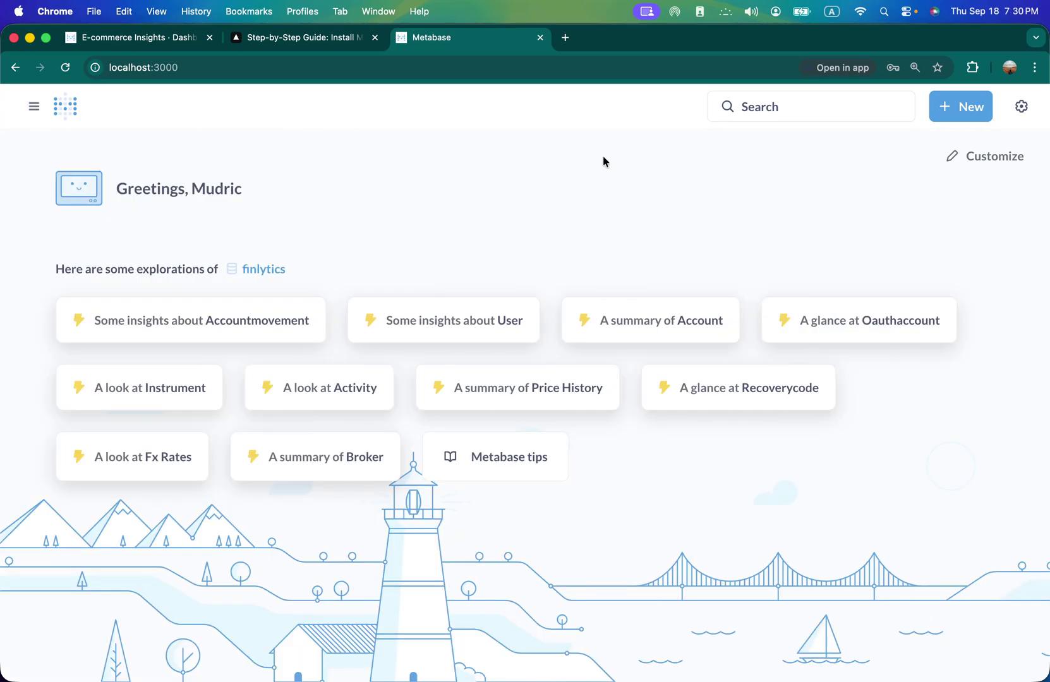
{"action": "left_click", "coordinate": [933, 113]}
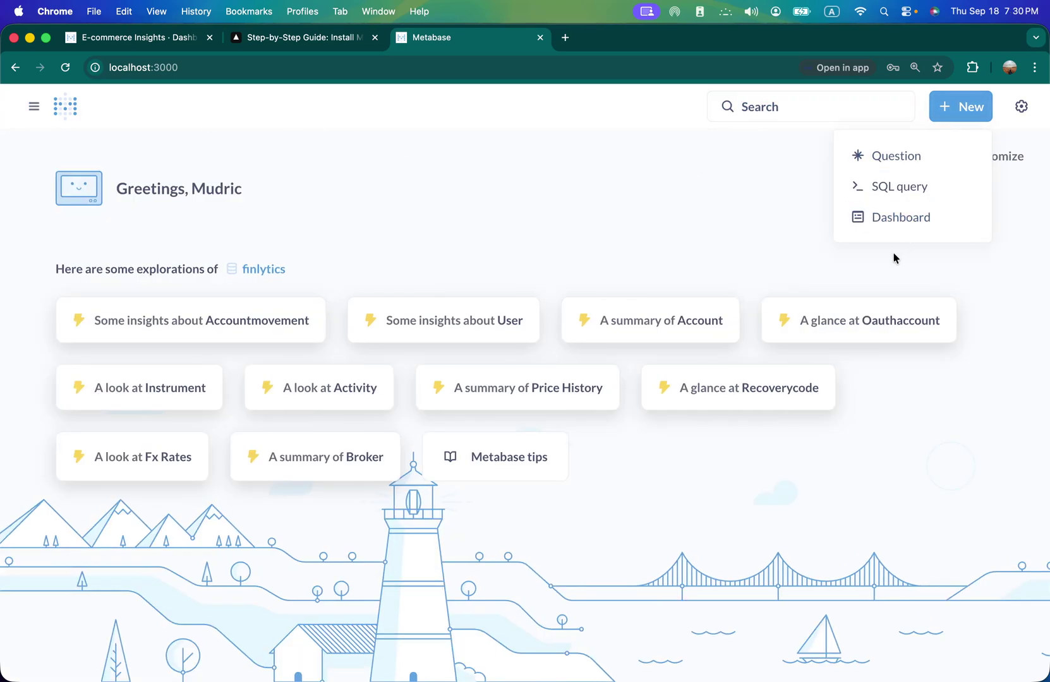
{"action": "left_click", "coordinate": [875, 218]}
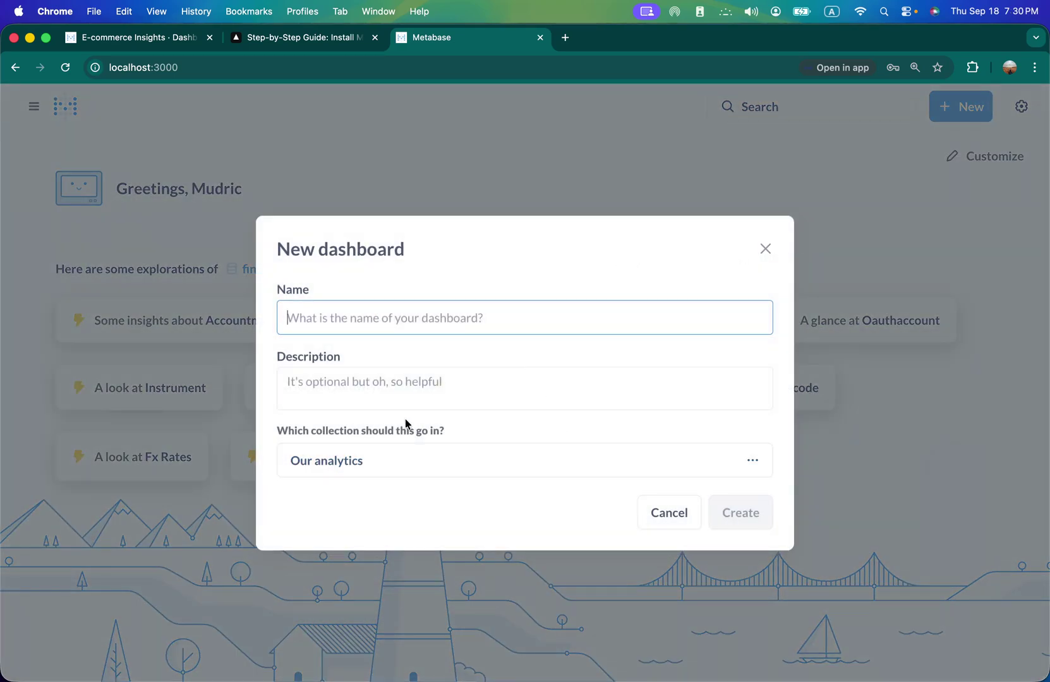
{"action": "left_click", "coordinate": [763, 251]}
{"action": "left_click", "coordinate": [958, 113]}
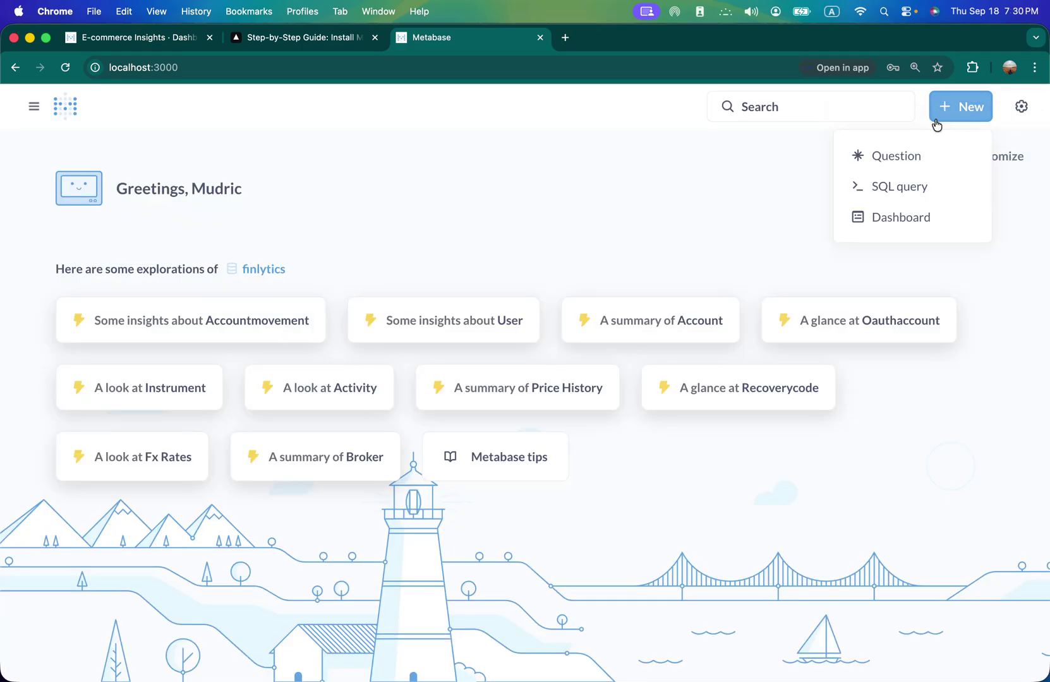
- Start a new question on the Sample Database's Invoices table and run it
{"action": "left_click", "coordinate": [901, 162]}
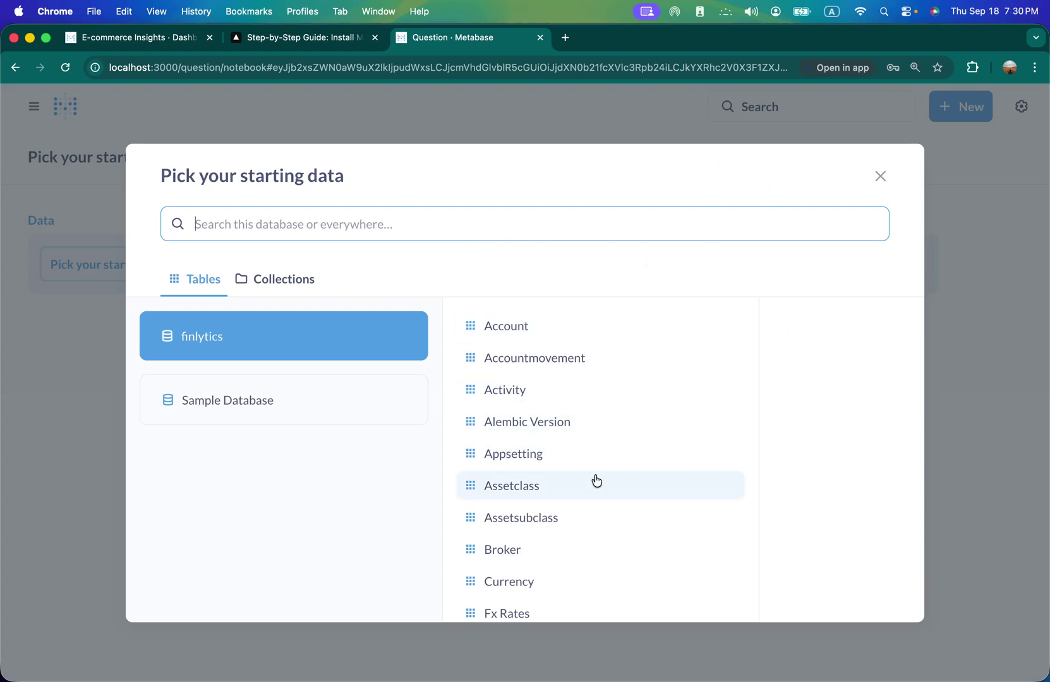
{"action": "scroll", "coordinate": [594, 480], "scroll_direction": "down", "scroll_amount": 5}
{"action": "scroll", "coordinate": [596, 480], "scroll_direction": "up", "scroll_amount": 5}
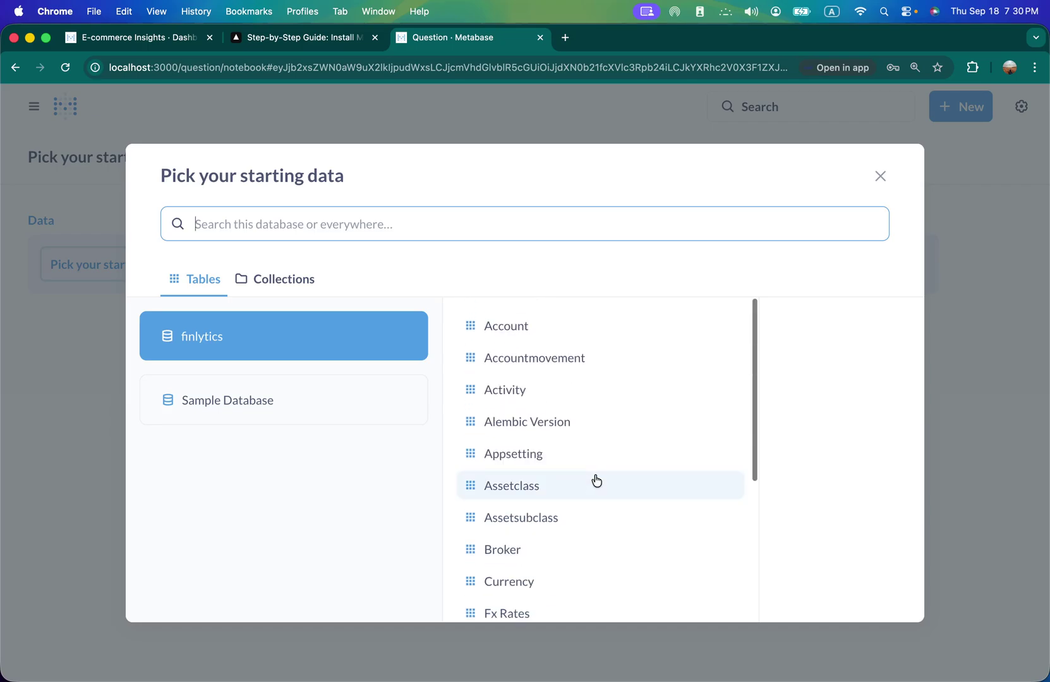
{"action": "left_click", "coordinate": [240, 413]}
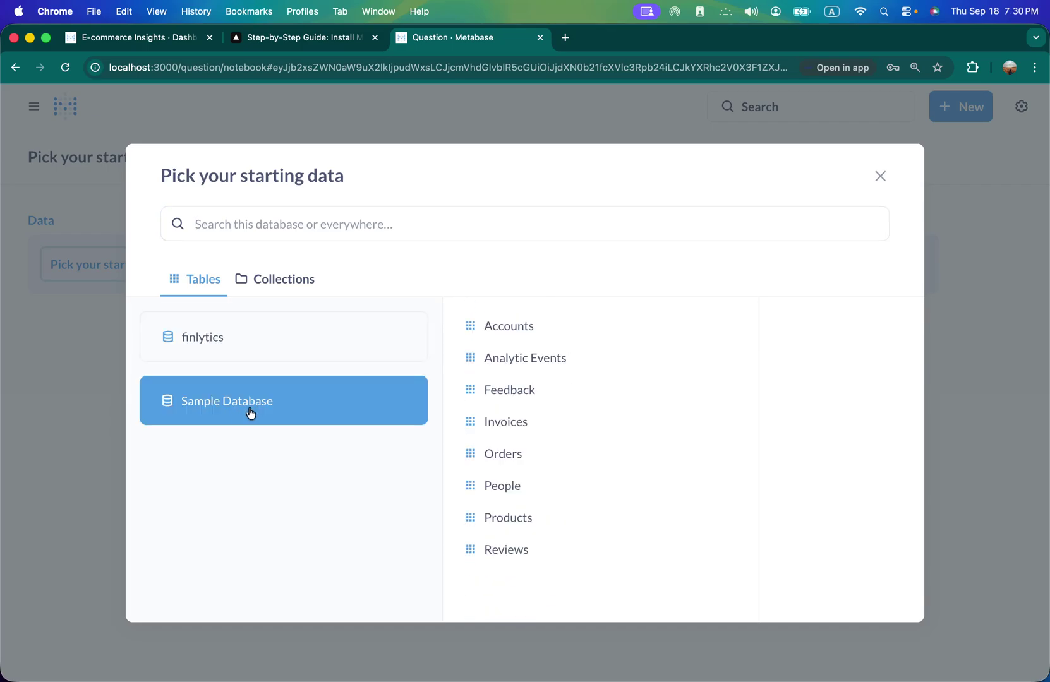
{"action": "left_click", "coordinate": [491, 423]}
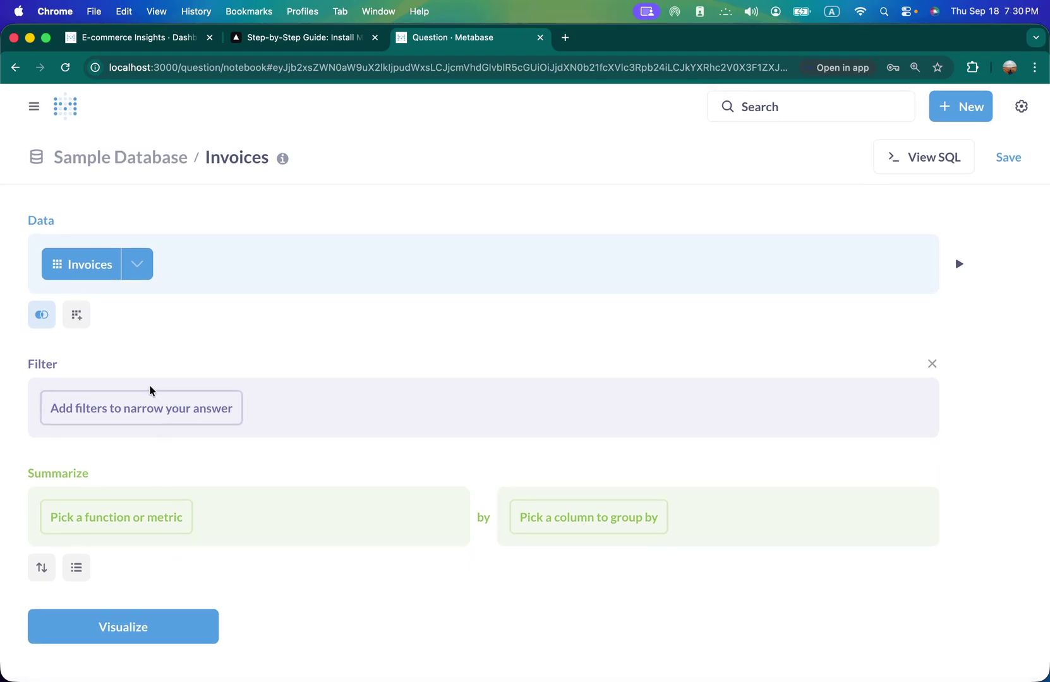
{"action": "left_click", "coordinate": [102, 636]}
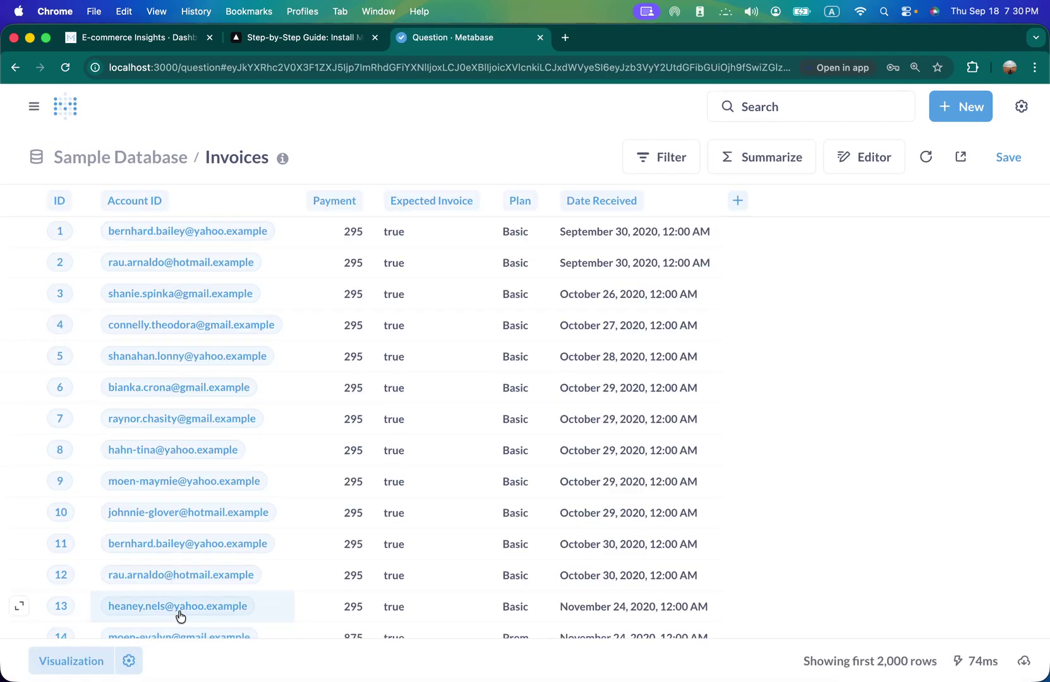
- Change the Invoices visualization to an area chart after trying a bar chart
{"action": "scroll", "coordinate": [495, 506], "scroll_direction": "down", "scroll_amount": 10}
{"action": "scroll", "coordinate": [487, 509], "scroll_direction": "up", "scroll_amount": 10}
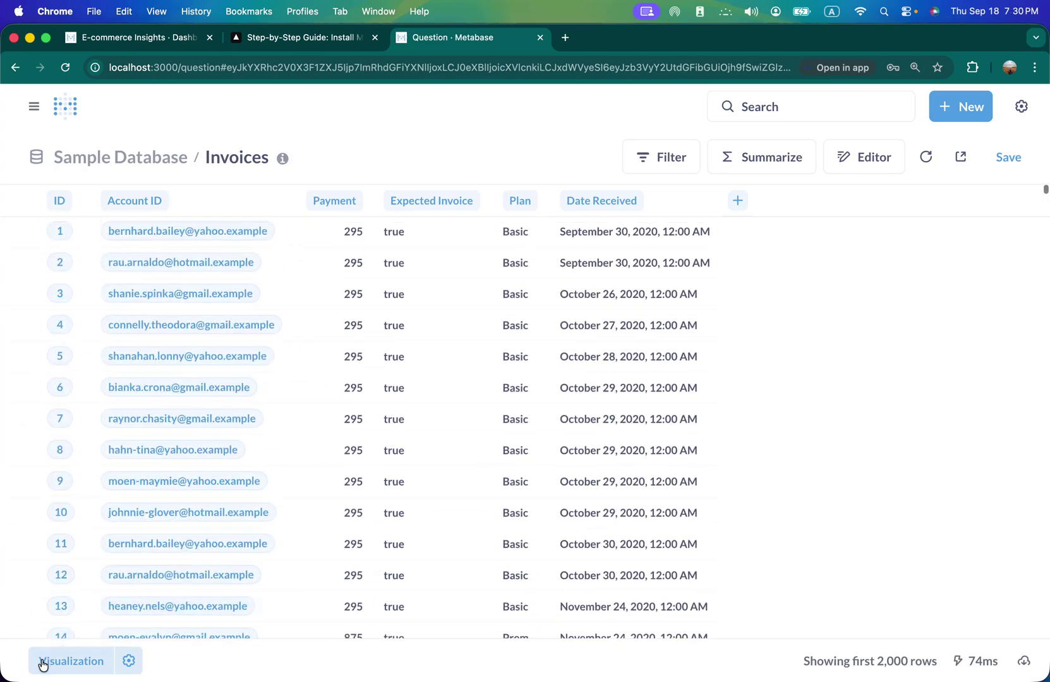
{"action": "left_click", "coordinate": [93, 665]}
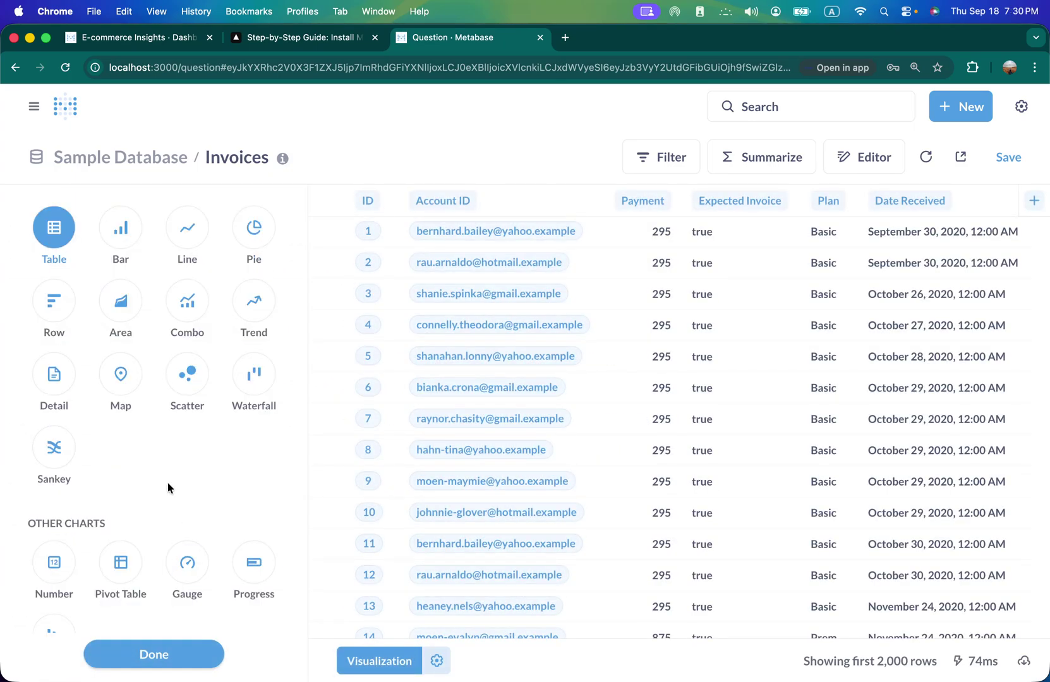
{"action": "left_click", "coordinate": [125, 234]}
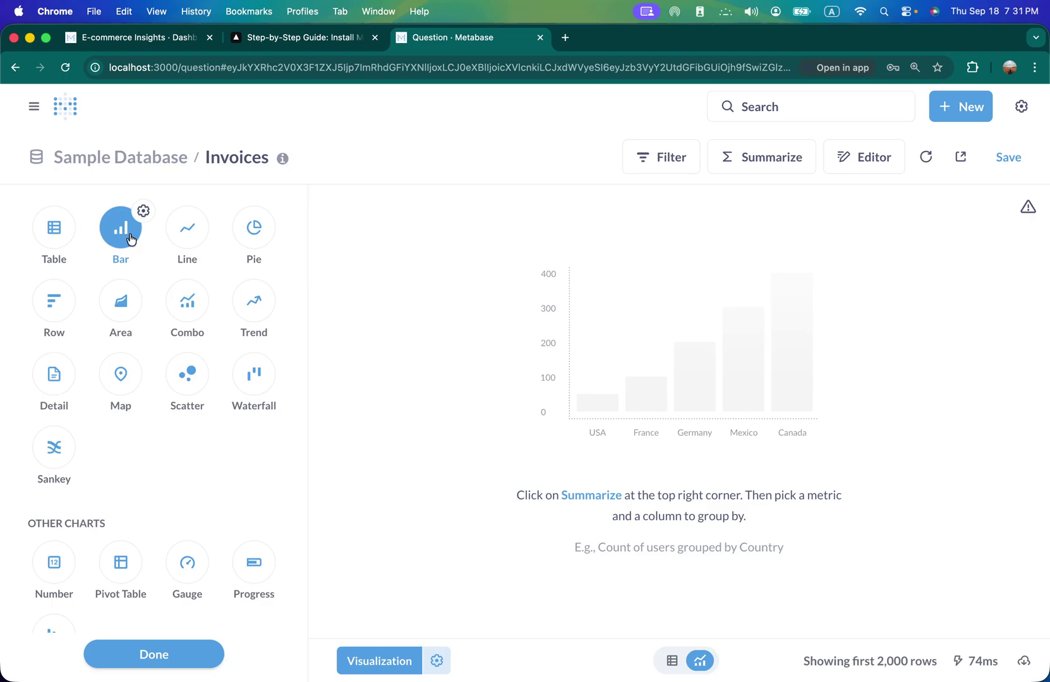
{"action": "left_click", "coordinate": [120, 301]}
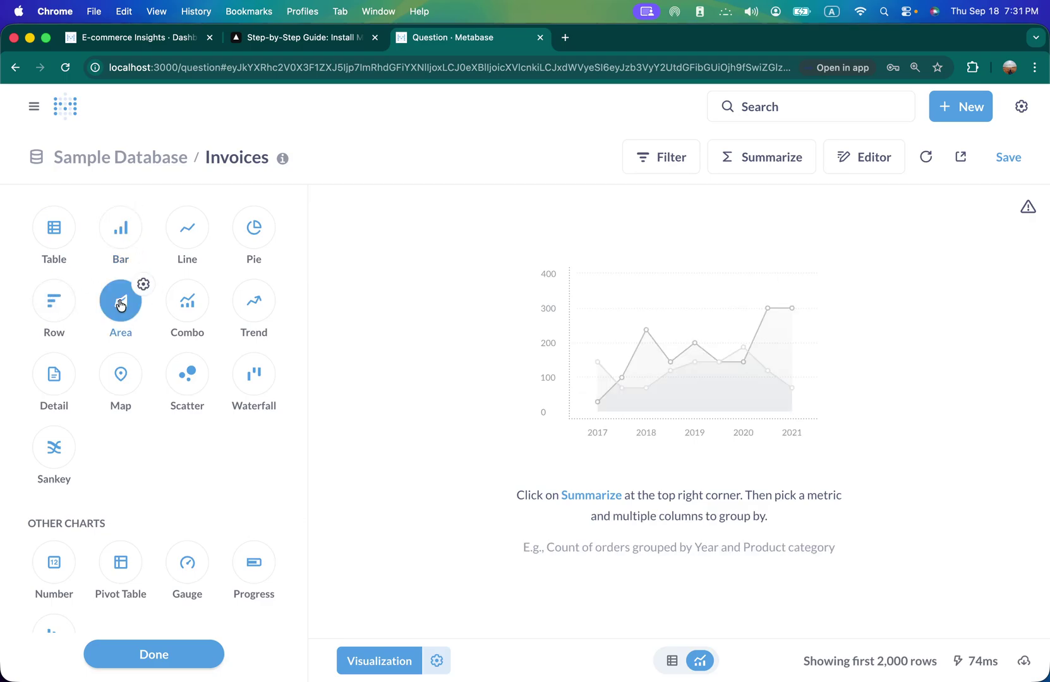
- Set the area chart's X-axis to Account ID and Y-axis to Payment, then return home
{"action": "left_click", "coordinate": [436, 661]}
{"action": "left_click", "coordinate": [196, 305]}
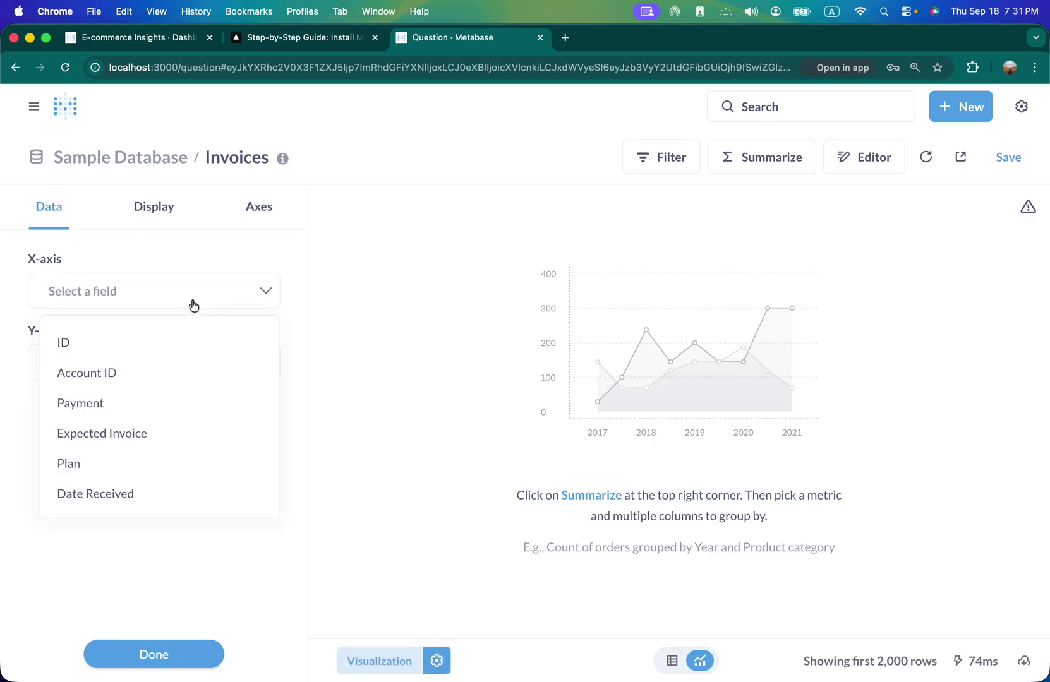
{"action": "left_click", "coordinate": [137, 384]}
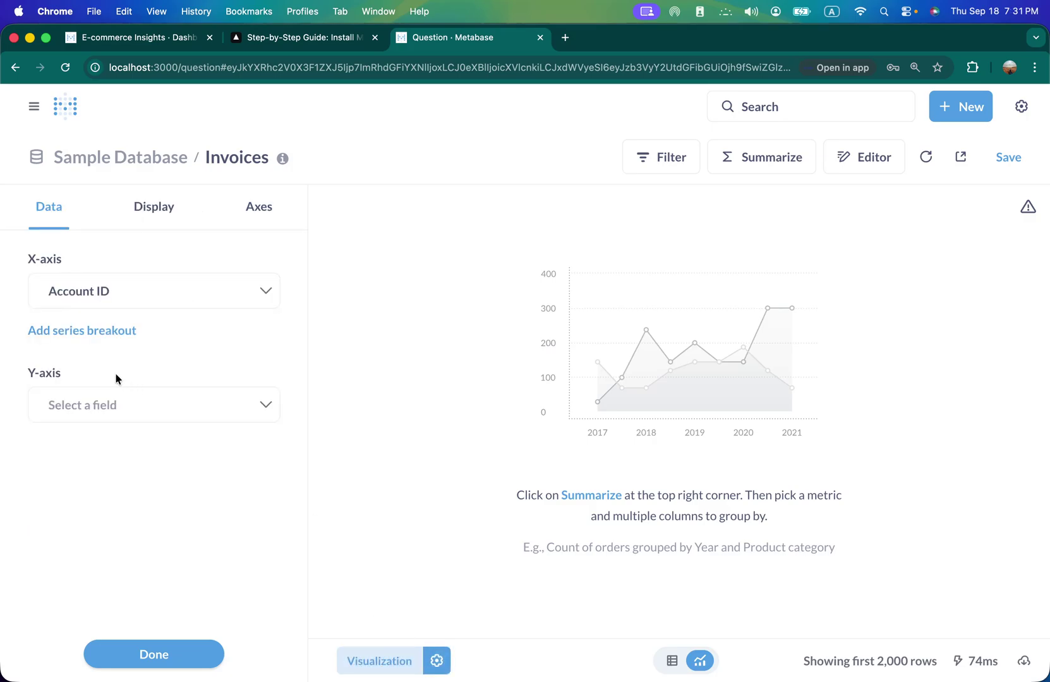
{"action": "left_click", "coordinate": [119, 406]}
{"action": "left_click", "coordinate": [115, 449]}
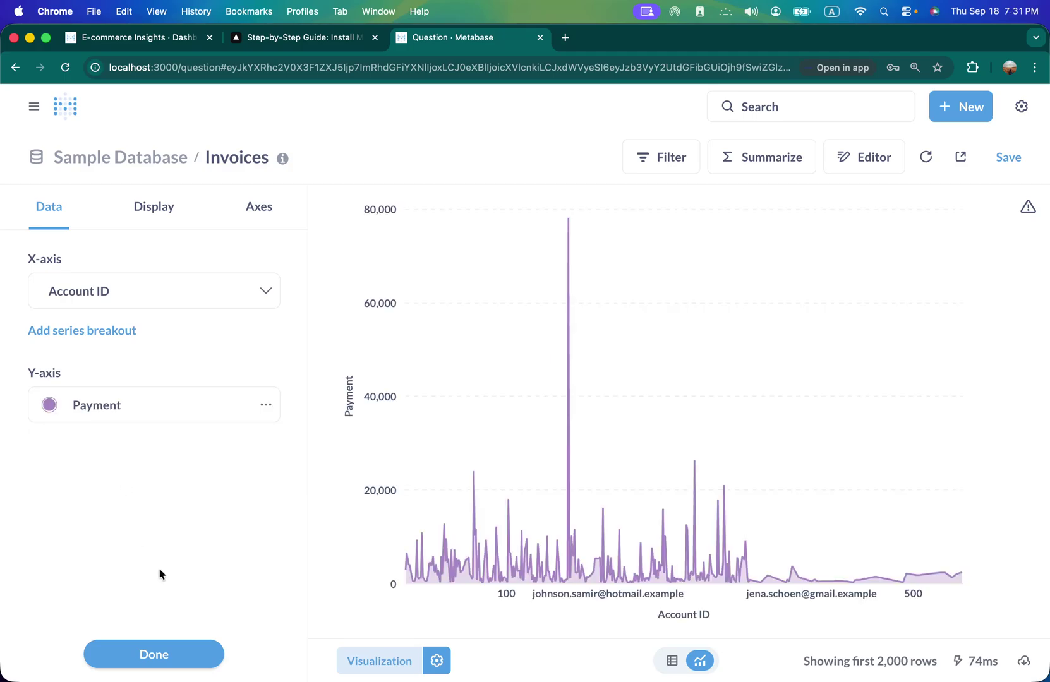
{"action": "left_click", "coordinate": [185, 653]}
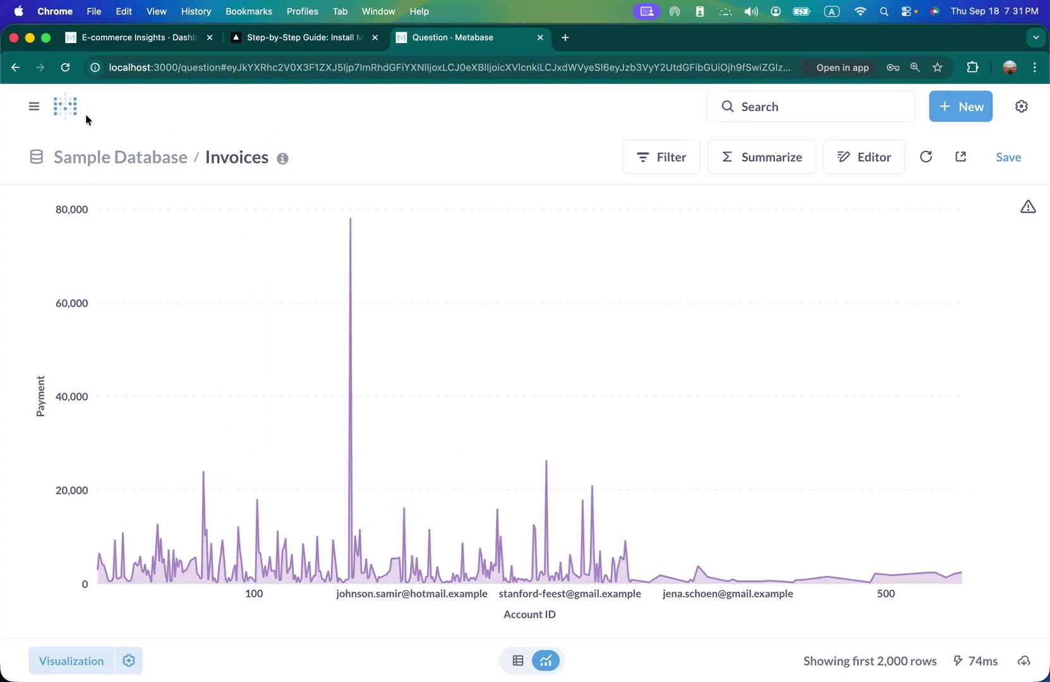
{"action": "left_click", "coordinate": [64, 108]}
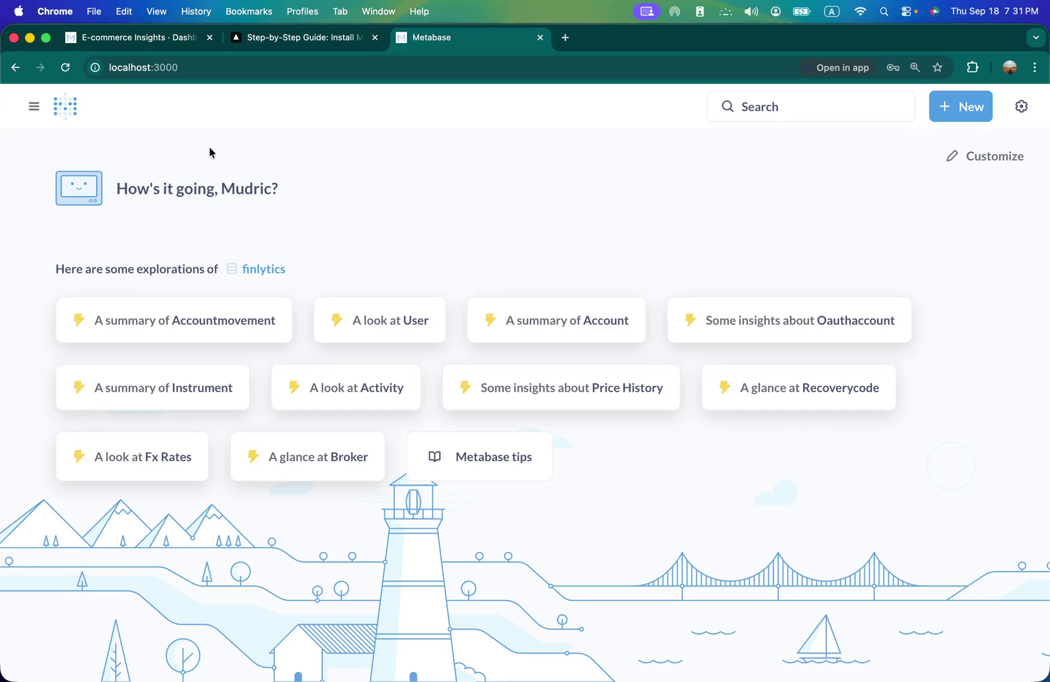
- Read through the Metabase Docker step-by-step guide in its browser tab
{"action": "left_click", "coordinate": [280, 43]}
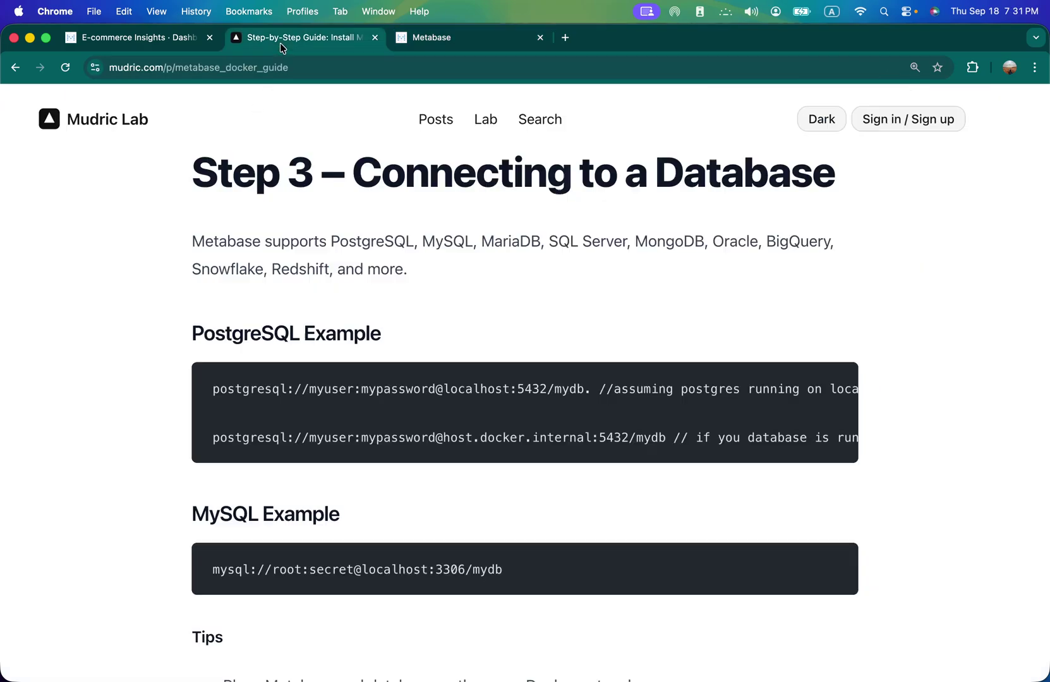
{"action": "scroll", "coordinate": [407, 325], "scroll_direction": "down", "scroll_amount": 5}
{"action": "scroll", "coordinate": [406, 322], "scroll_direction": "down", "scroll_amount": 3}
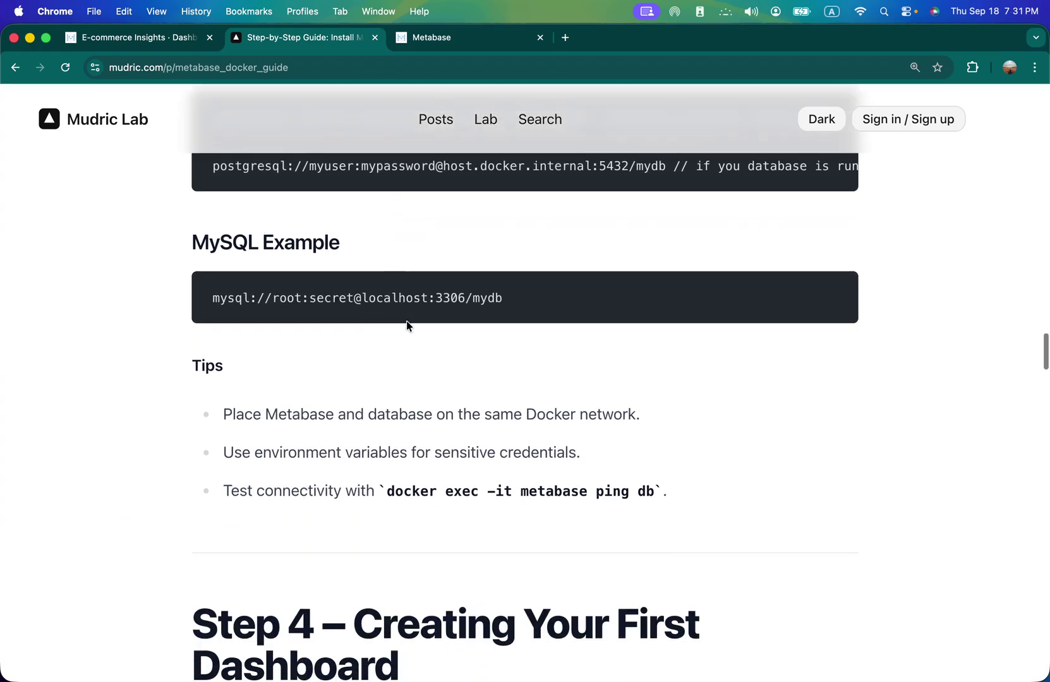
{"action": "scroll", "coordinate": [406, 321], "scroll_direction": "up", "scroll_amount": 20}
{"action": "scroll", "coordinate": [407, 325], "scroll_direction": "up", "scroll_amount": 15}
{"action": "scroll", "coordinate": [396, 372], "scroll_direction": "down", "scroll_amount": 10}
{"action": "scroll", "coordinate": [396, 374], "scroll_direction": "down", "scroll_amount": 15}
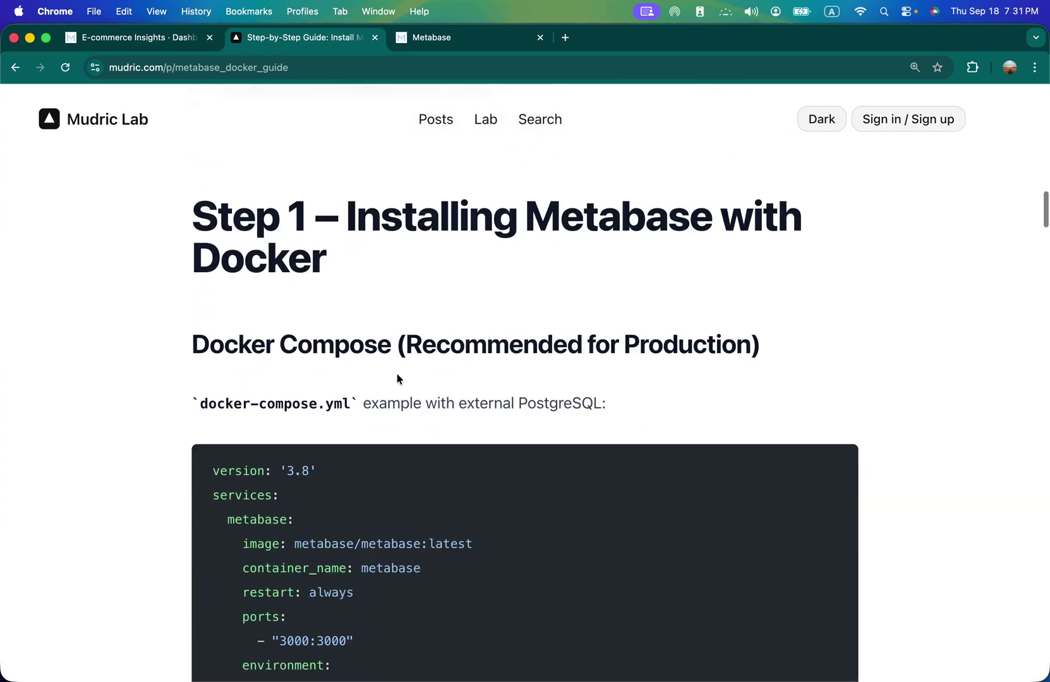
{"action": "scroll", "coordinate": [398, 375], "scroll_direction": "down", "scroll_amount": 7}
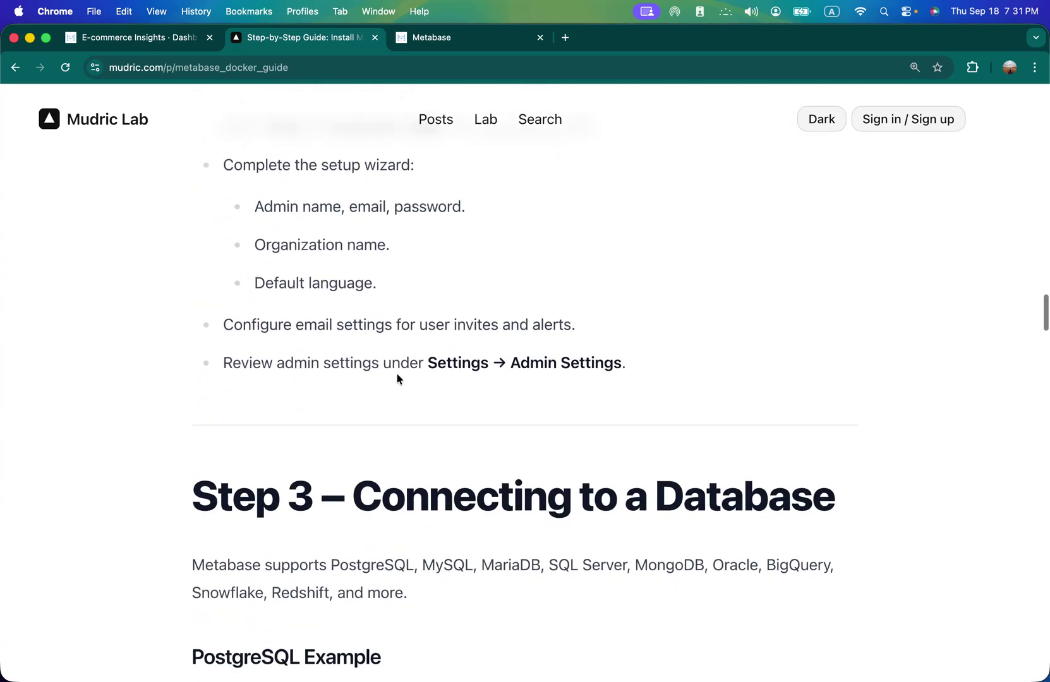
{"action": "scroll", "coordinate": [398, 375], "scroll_direction": "up", "scroll_amount": 3}
{"action": "scroll", "coordinate": [292, 317], "scroll_direction": "down", "scroll_amount": 15}
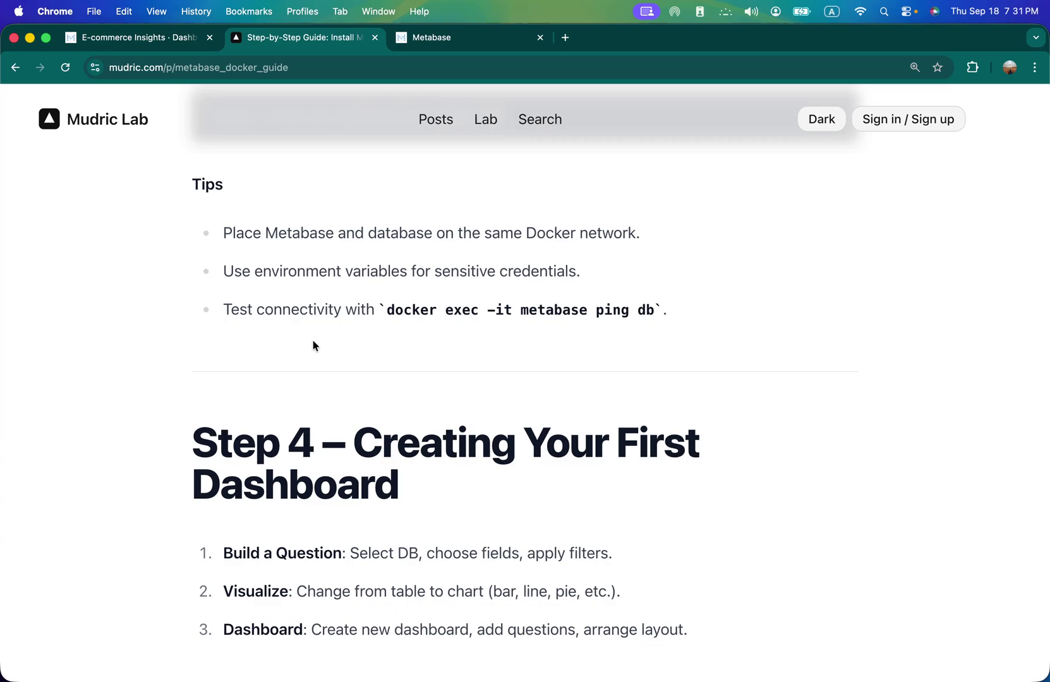
{"action": "scroll", "coordinate": [312, 345], "scroll_direction": "down", "scroll_amount": 7}
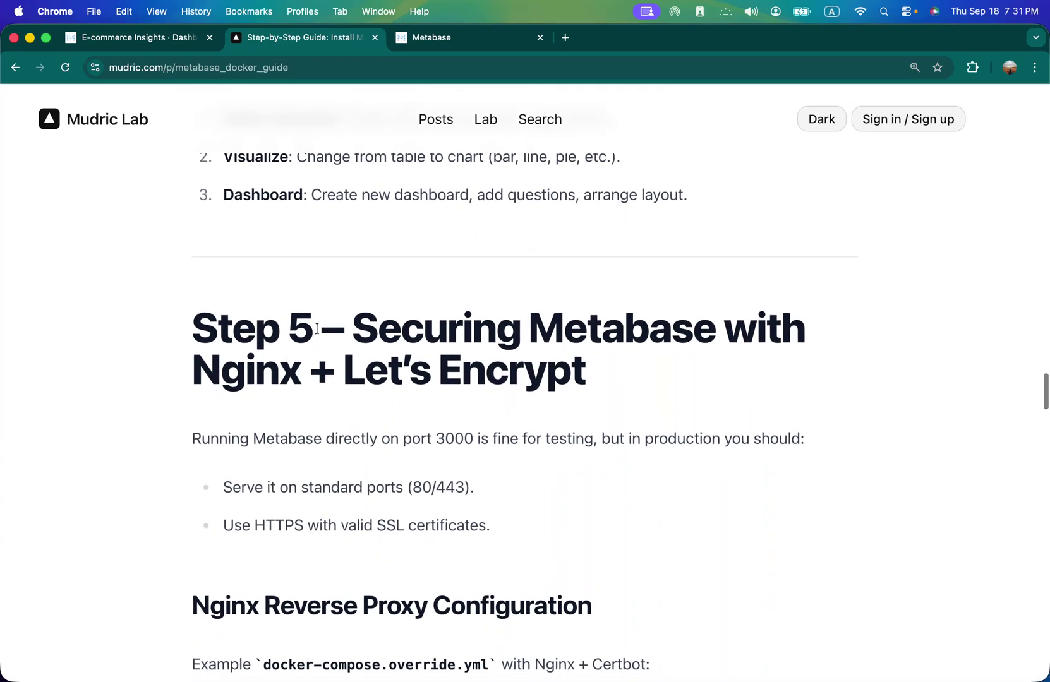
{"action": "scroll", "coordinate": [333, 413], "scroll_direction": "down", "scroll_amount": 4}
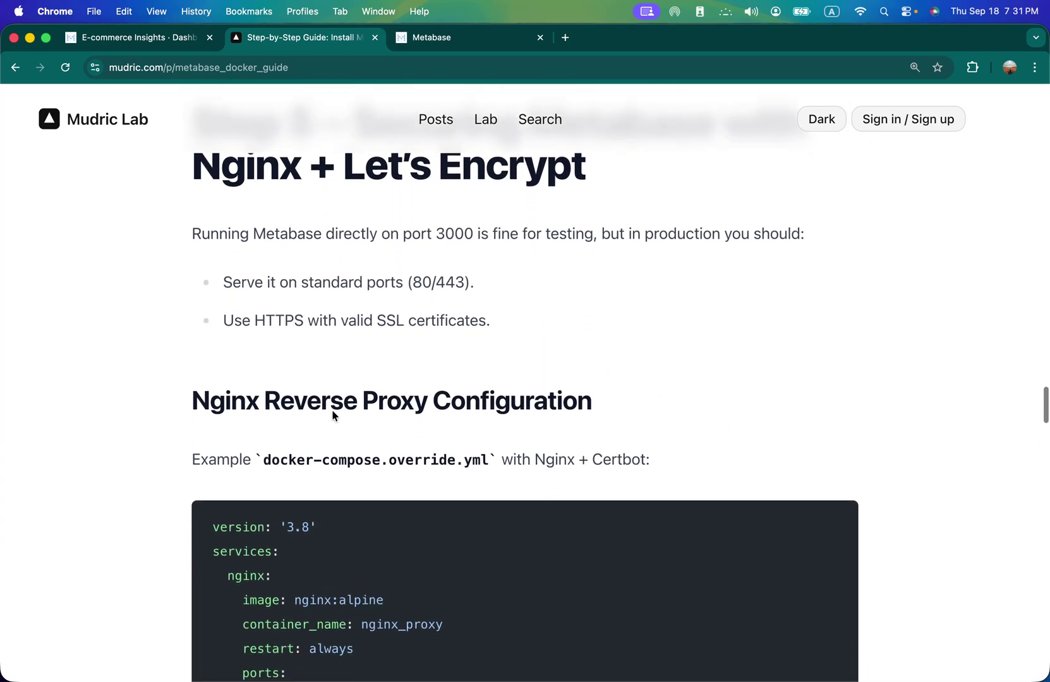
{"action": "scroll", "coordinate": [332, 413], "scroll_direction": "up", "scroll_amount": 2}
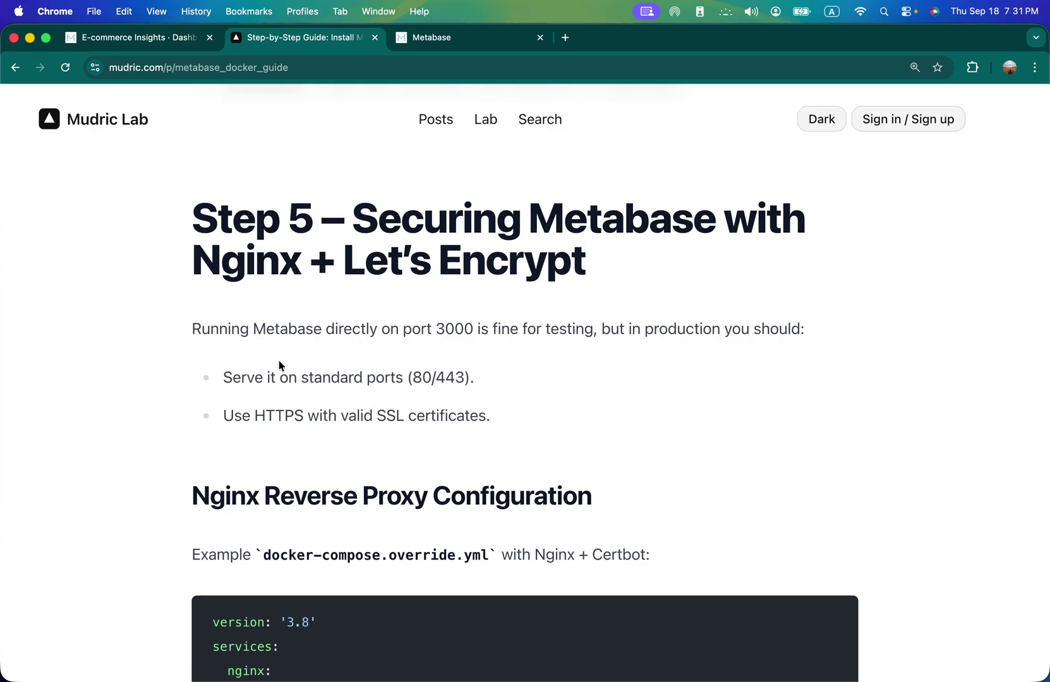
{"action": "scroll", "coordinate": [347, 413], "scroll_direction": "down", "scroll_amount": 14}
{"action": "scroll", "coordinate": [352, 411], "scroll_direction": "up", "scroll_amount": 11}
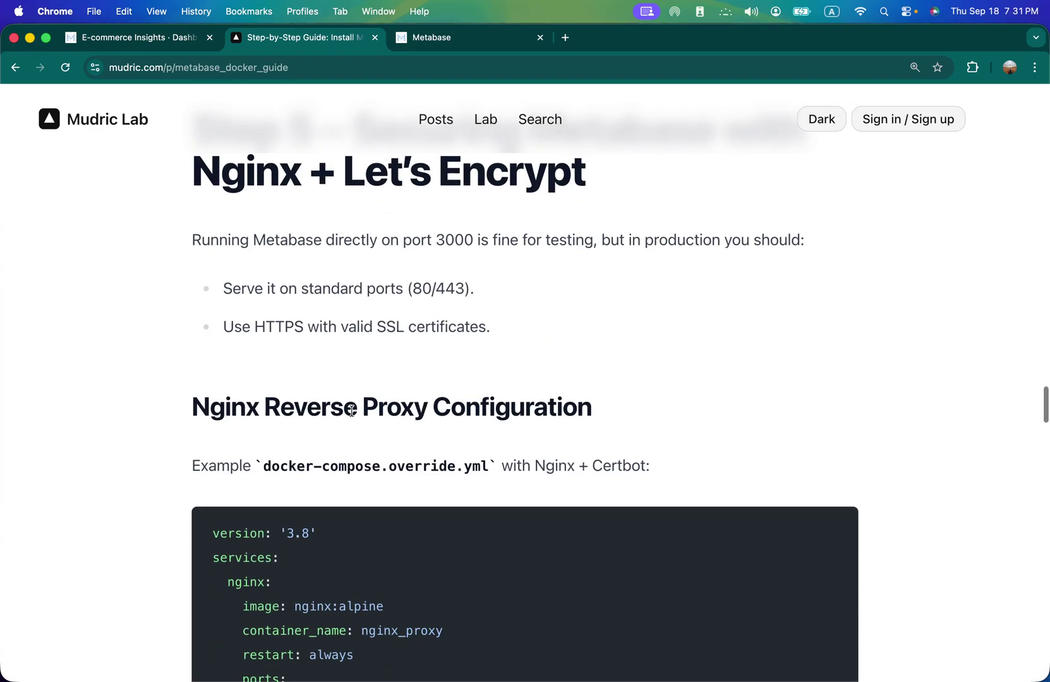
{"action": "scroll", "coordinate": [352, 412], "scroll_direction": "down", "scroll_amount": 20}
{"action": "scroll", "coordinate": [352, 411], "scroll_direction": "down", "scroll_amount": 17}
{"action": "scroll", "coordinate": [352, 413], "scroll_direction": "up", "scroll_amount": 8}
{"action": "scroll", "coordinate": [352, 415], "scroll_direction": "down", "scroll_amount": 12}
{"action": "scroll", "coordinate": [354, 415], "scroll_direction": "down", "scroll_amount": 8}
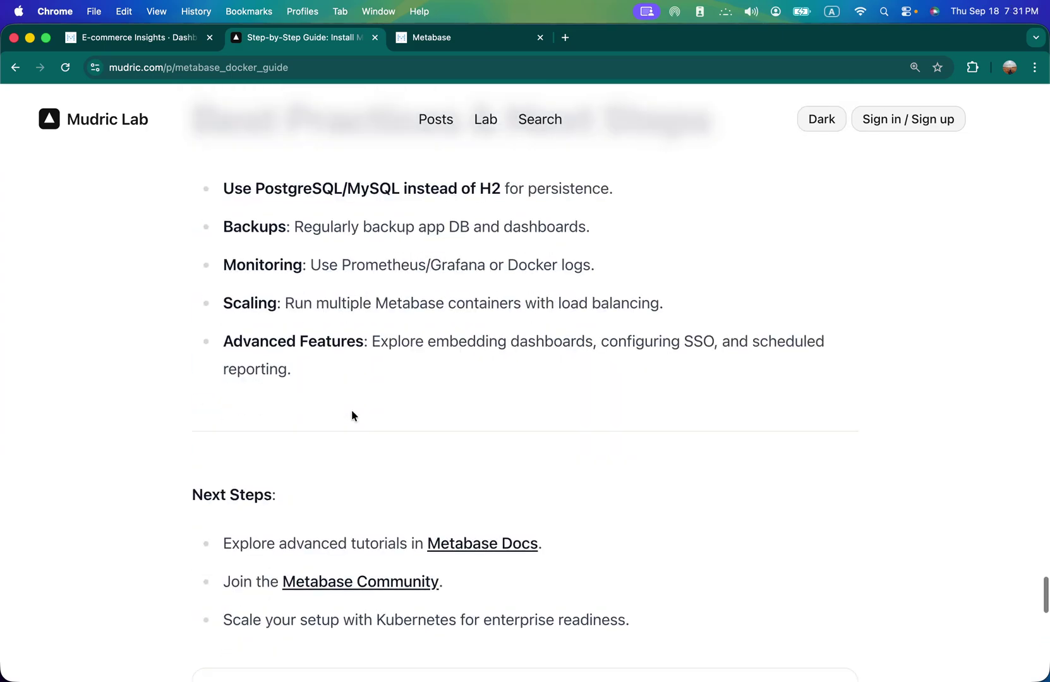
{"action": "scroll", "coordinate": [354, 415], "scroll_direction": "up", "scroll_amount": 20}
{"action": "scroll", "coordinate": [354, 415], "scroll_direction": "up", "scroll_amount": 20}
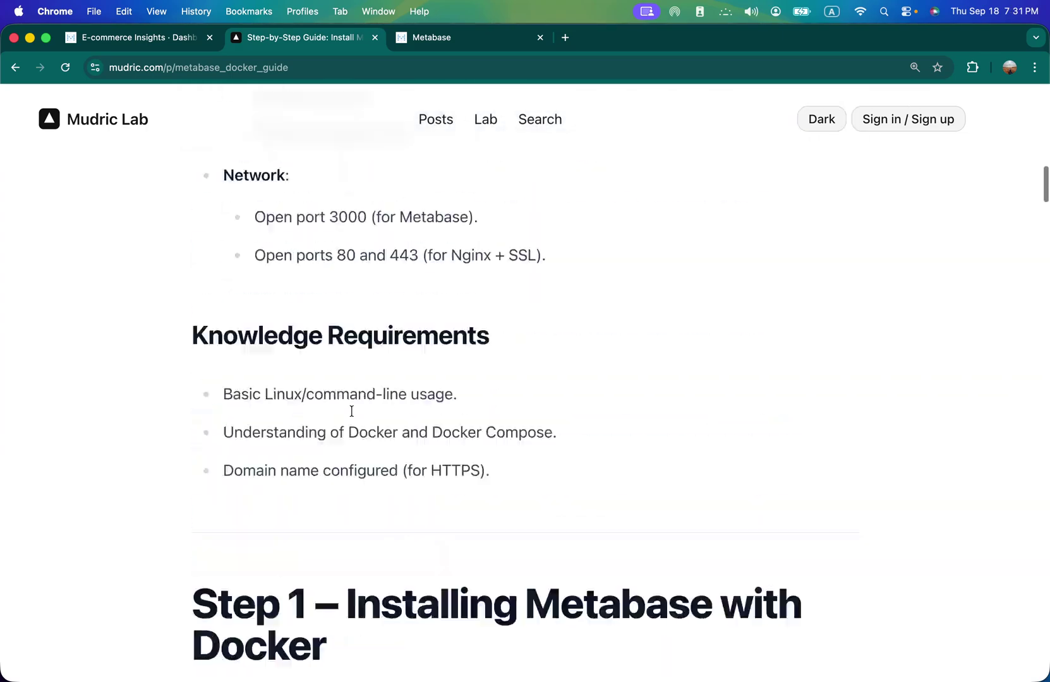
{"action": "scroll", "coordinate": [352, 411], "scroll_direction": "up", "scroll_amount": 3}
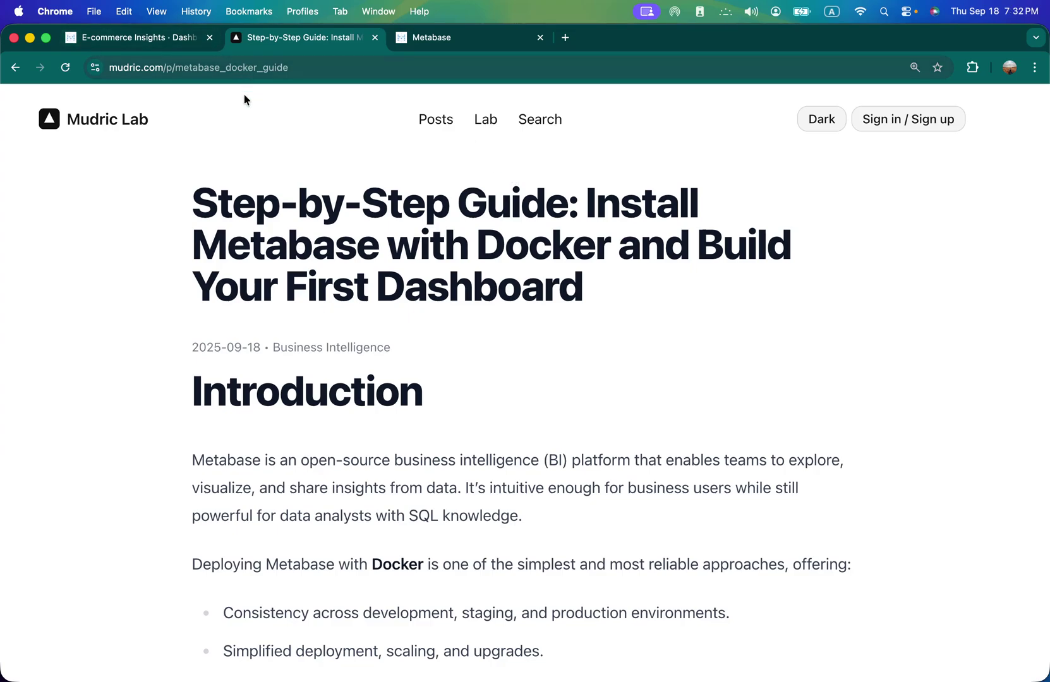
- Go to the Mudric Lab home page via its logo and skim it
{"action": "left_click", "coordinate": [95, 126]}
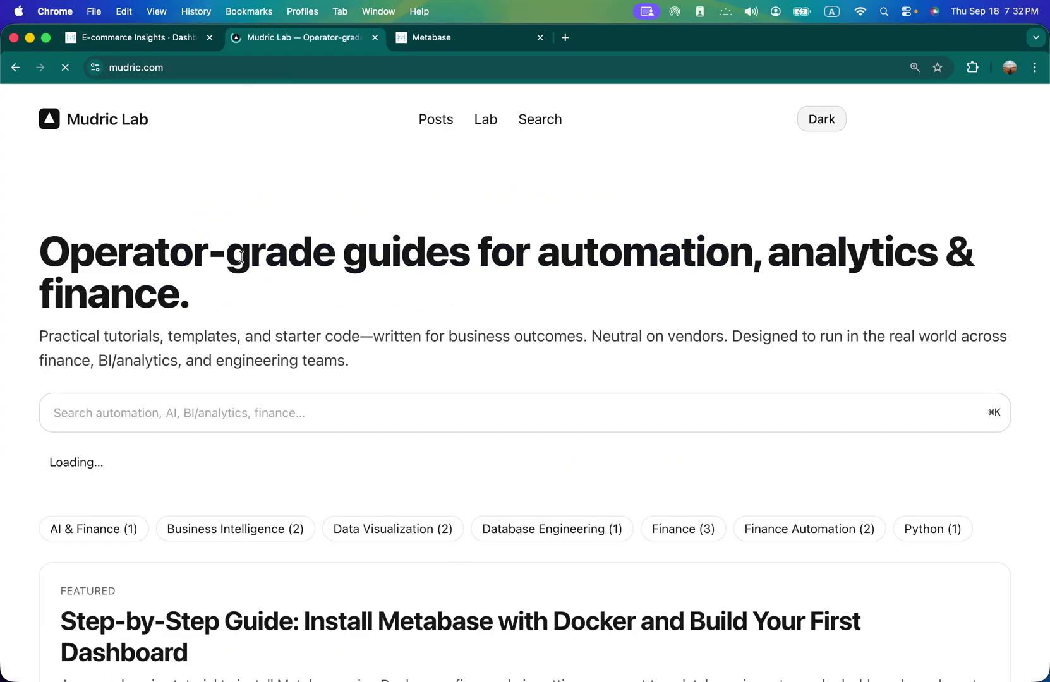
{"action": "scroll", "coordinate": [396, 310], "scroll_direction": "down", "scroll_amount": 10}
{"action": "scroll", "coordinate": [395, 310], "scroll_direction": "down", "scroll_amount": 5}
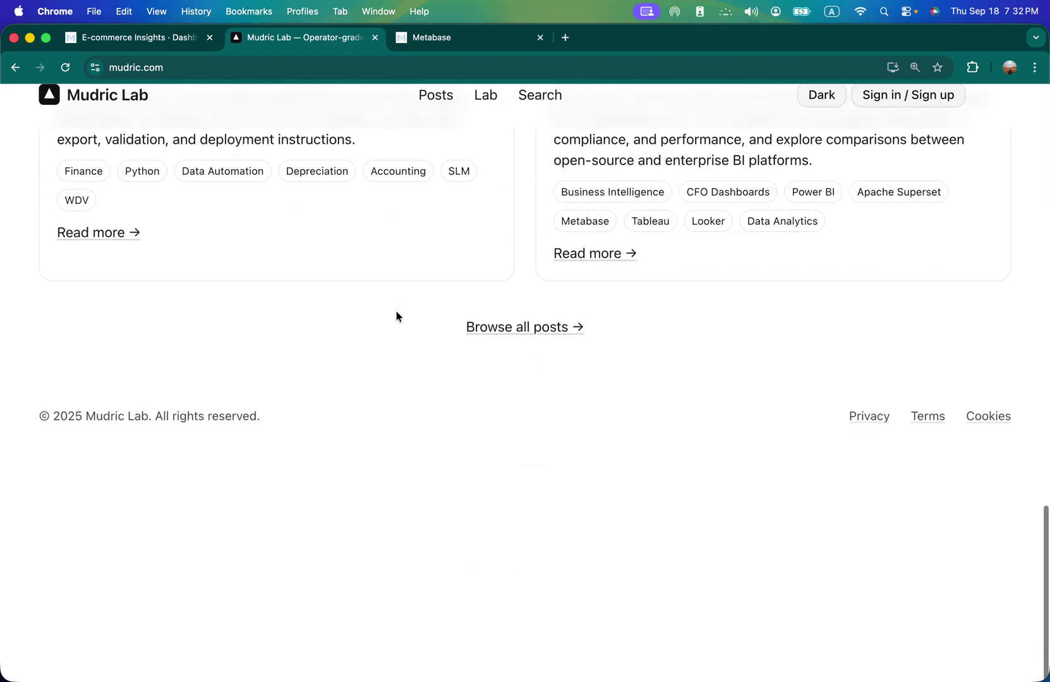
{"action": "scroll", "coordinate": [395, 310], "scroll_direction": "up", "scroll_amount": 15}
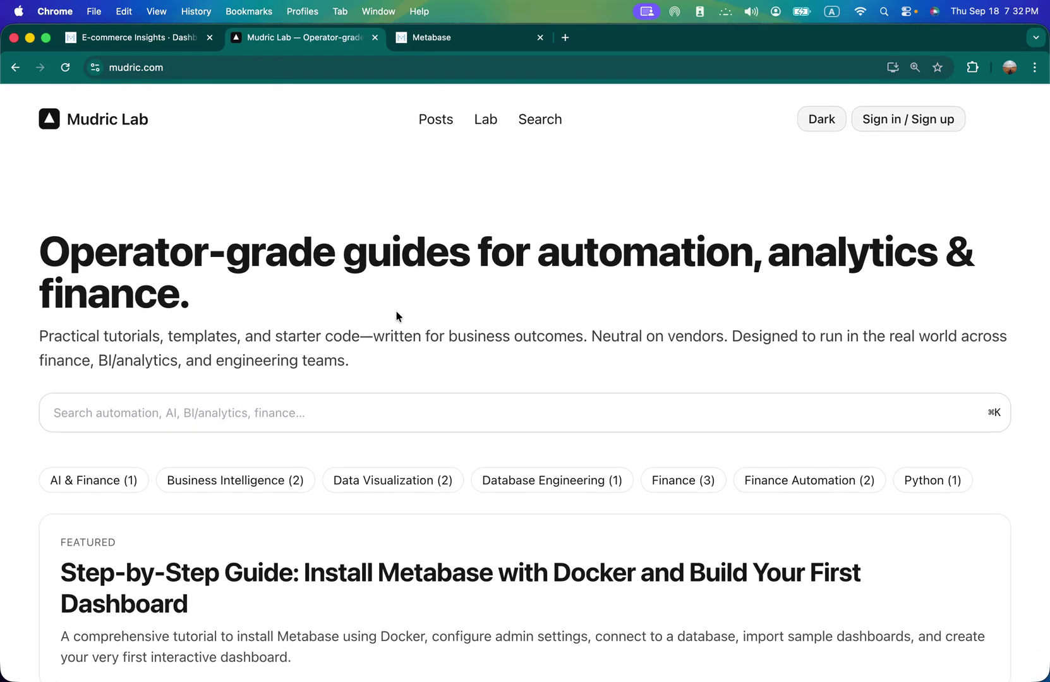